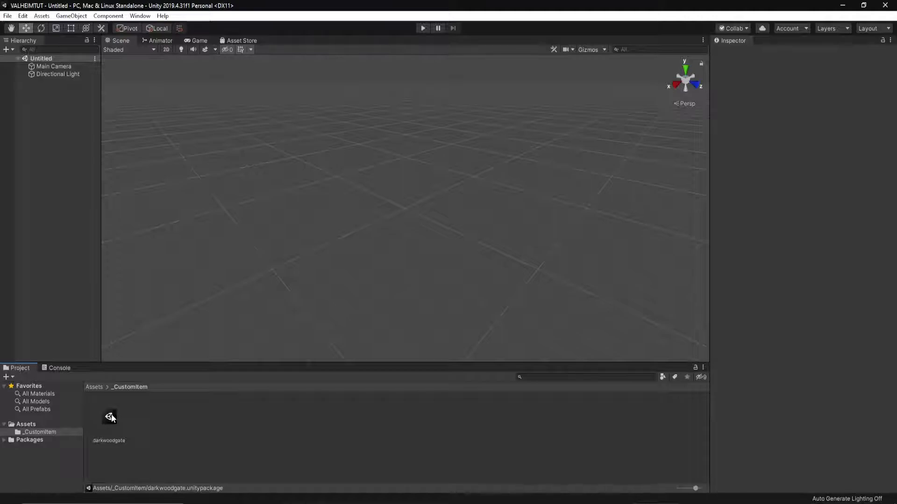
# Review the contents of the darkwoodgate package in the _CustomItem folder and import all of its assets into the project.
pyautogui.doubleClick(110, 417)
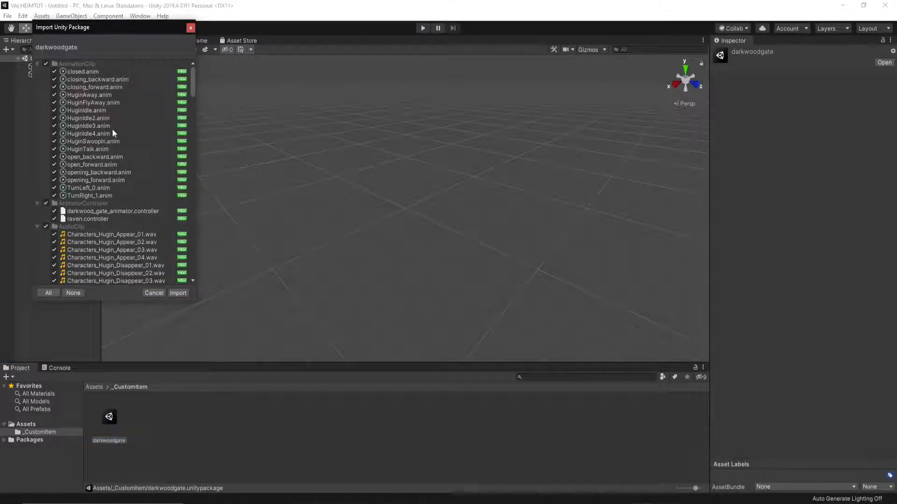
pyautogui.scroll(-15, 103, 117)
pyautogui.scroll(-12, 104, 114)
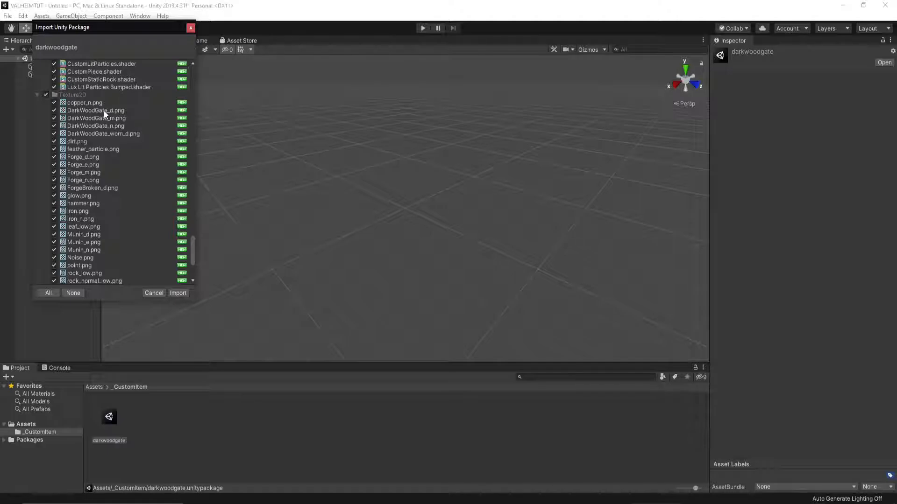
pyautogui.click(36, 95)
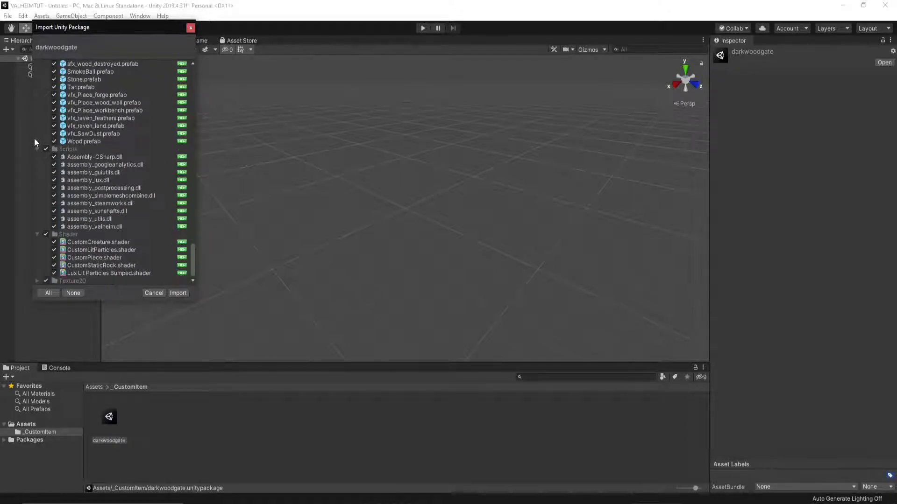
pyautogui.scroll(3, 35, 139)
pyautogui.scroll(-3, 34, 138)
pyautogui.scroll(10, 89, 187)
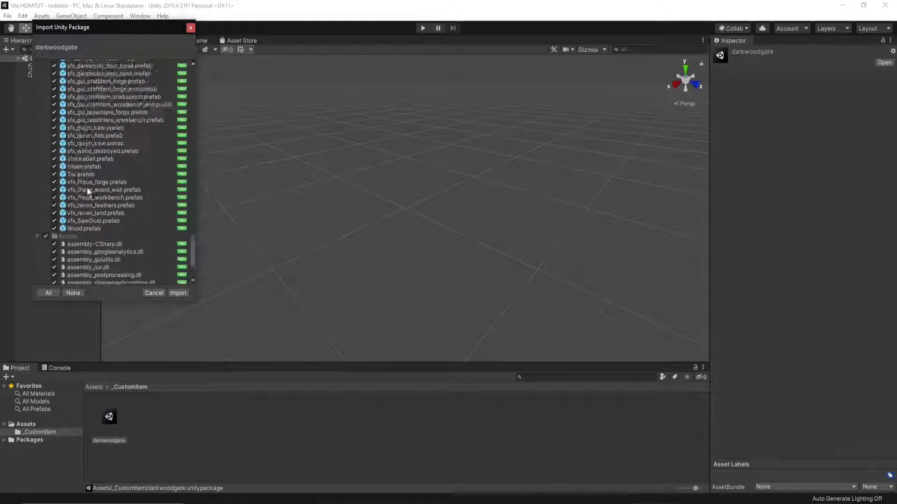
pyautogui.scroll(15, 87, 187)
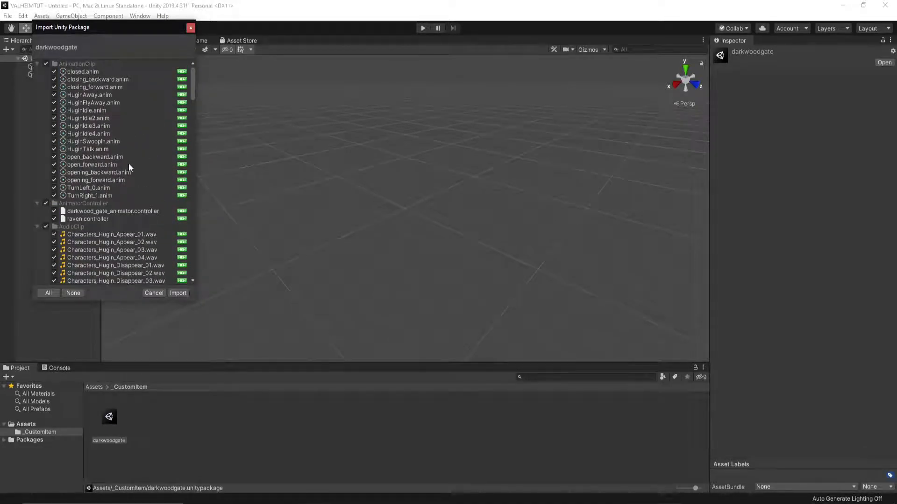
pyautogui.scroll(-3, 108, 158)
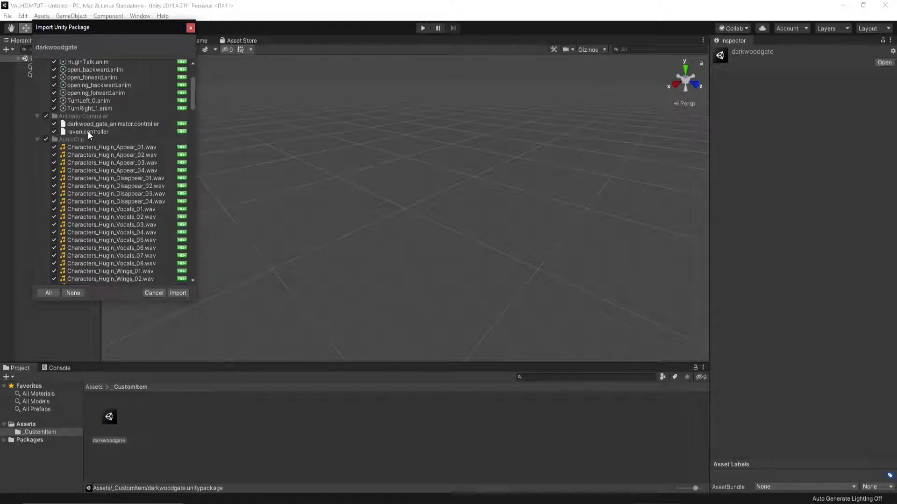
pyautogui.scroll(-12, 88, 131)
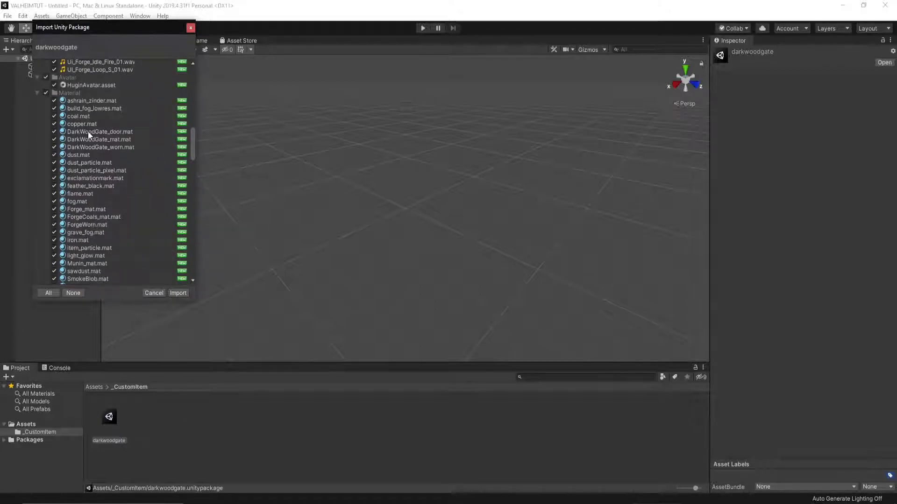
pyautogui.scroll(-6, 87, 131)
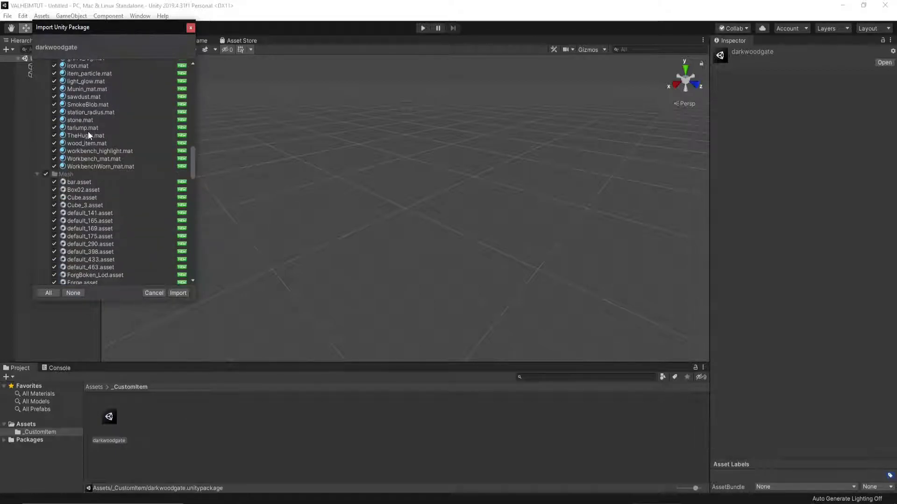
pyautogui.scroll(-6, 88, 133)
pyautogui.scroll(-8, 88, 132)
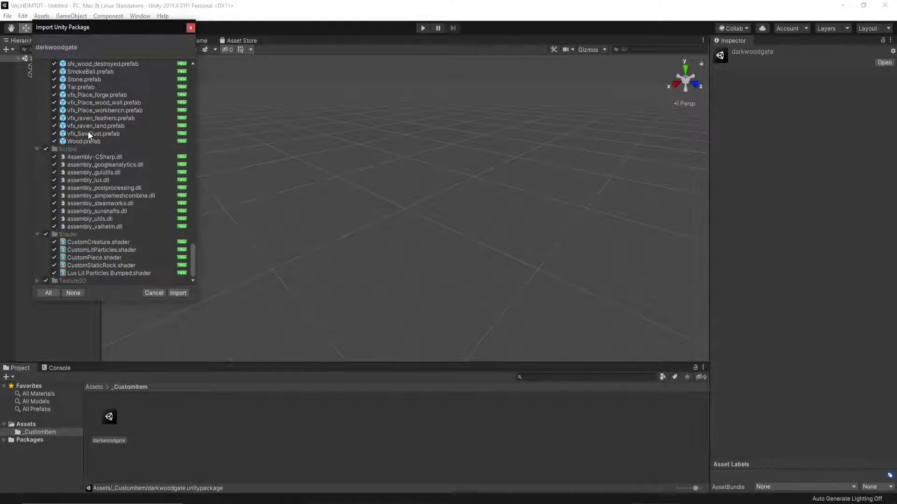
pyautogui.click(178, 293)
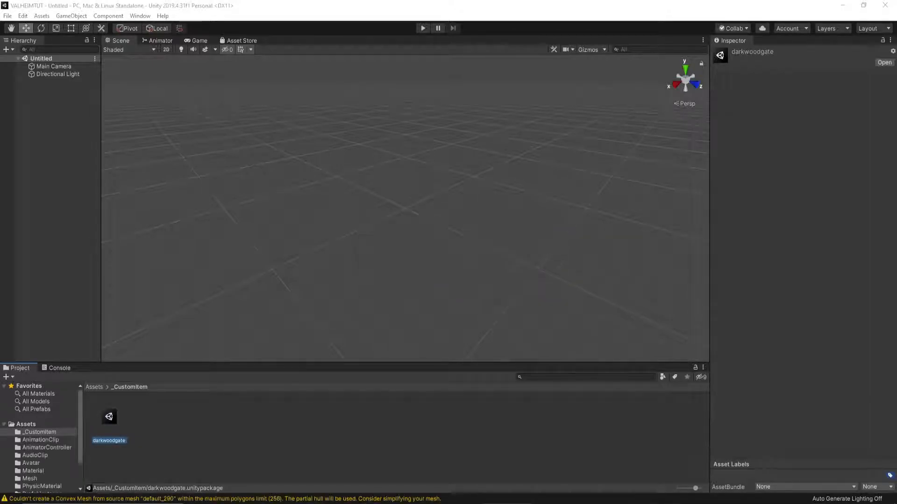
pyautogui.click(210, 416)
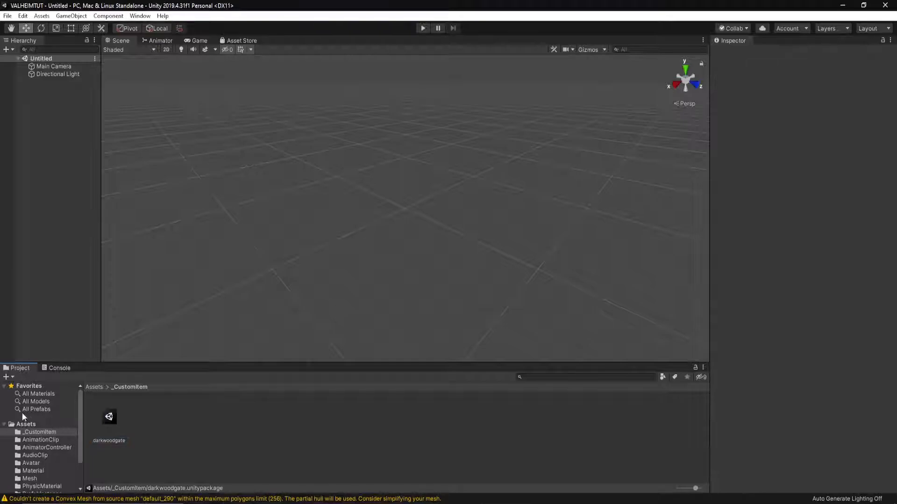
# Browse the imported PrefabInstance folder and inspect the darkwood_gate, forge and piece_workbench prefabs.
pyautogui.scroll(-2, 31, 459)
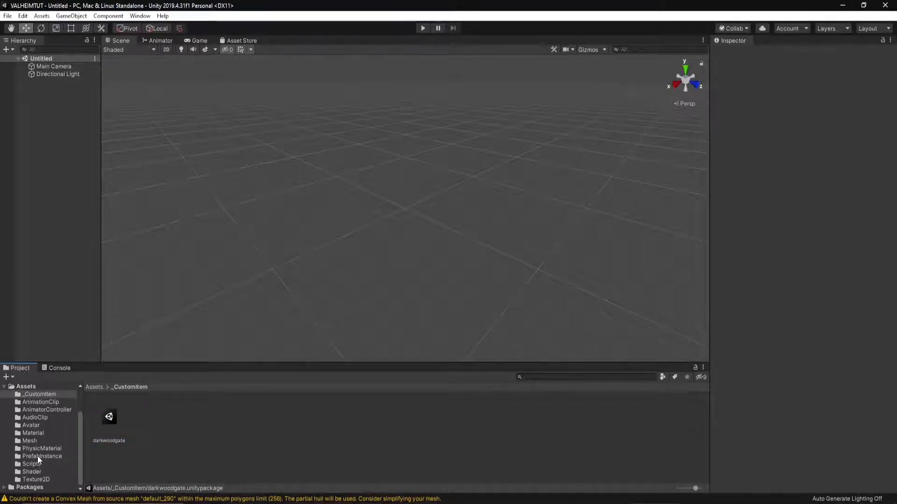
pyautogui.click(38, 457)
pyautogui.click(237, 421)
pyautogui.click(282, 415)
pyautogui.click(421, 425)
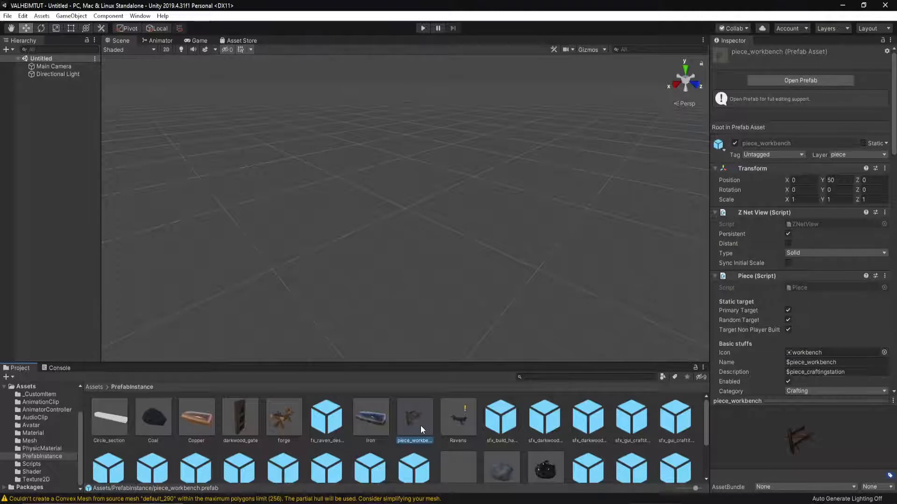
pyautogui.click(253, 418)
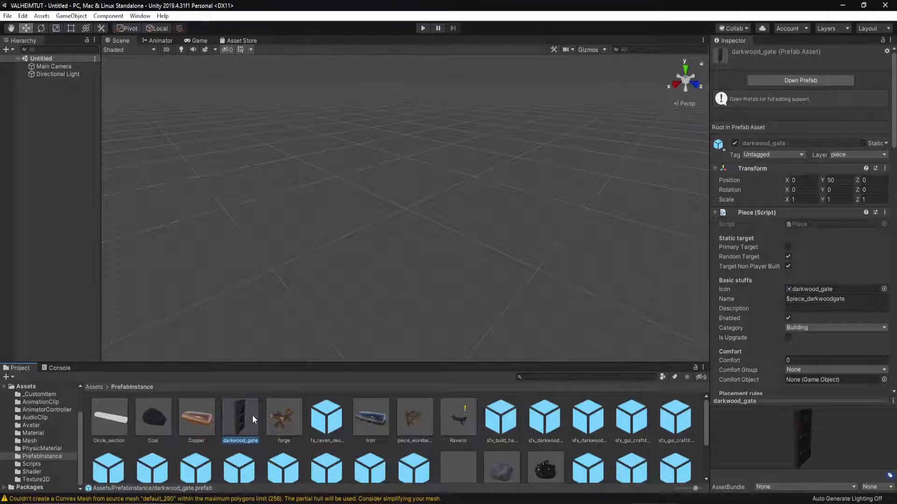
# Open the Ravens prefab to examine its model up close and look over the remaining prefabs in the folder.
pyautogui.doubleClick(454, 412)
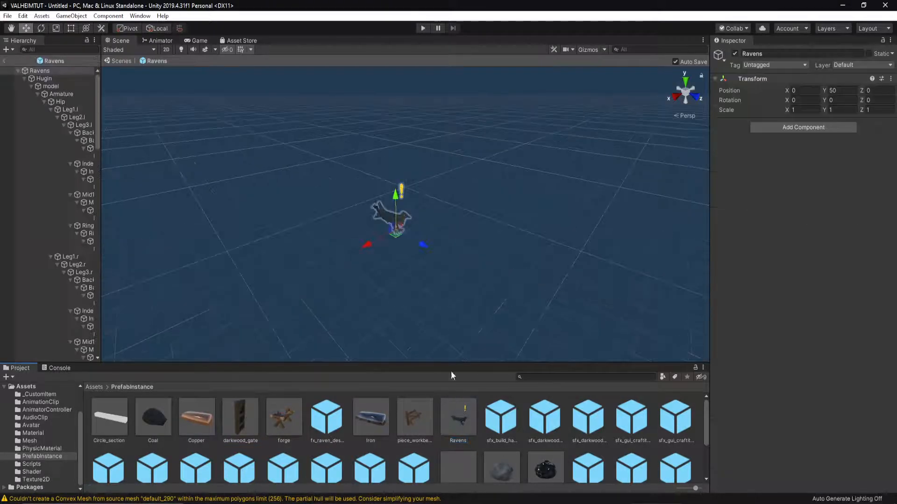
pyautogui.scroll(5, 415, 232)
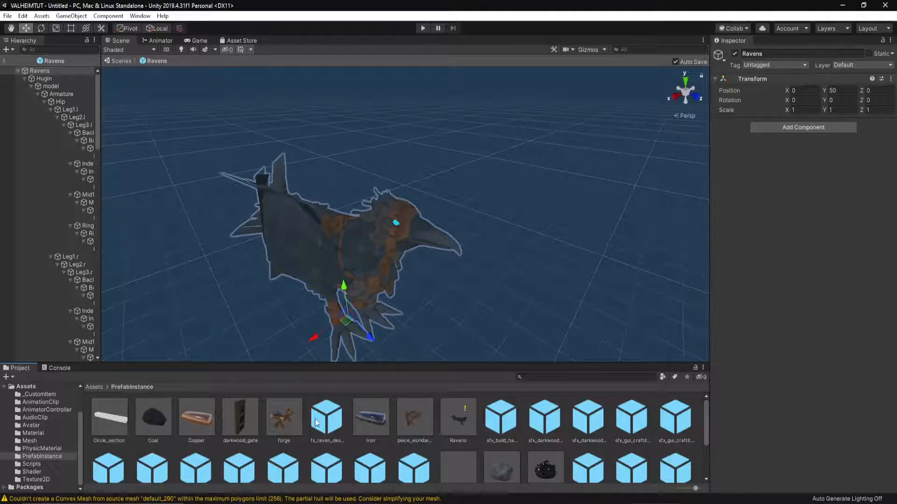
pyautogui.scroll(-3, 296, 427)
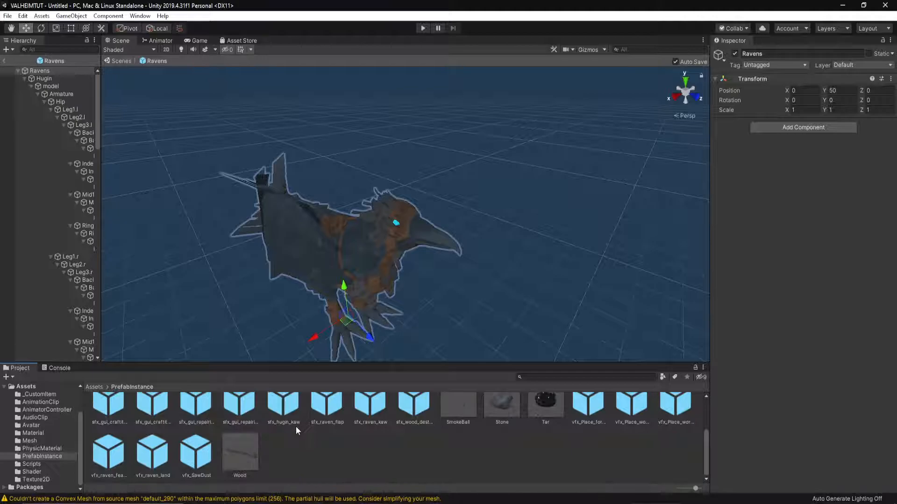
pyautogui.scroll(2, 295, 427)
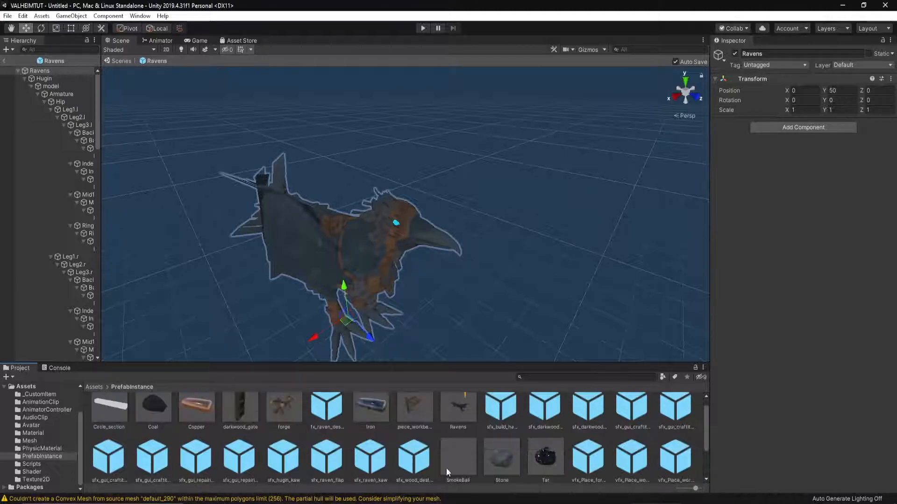
# Inspect the Stone, Wood and piece_workbench prefabs in the PrefabInstance folder.
pyautogui.click(516, 444)
pyautogui.scroll(-1, 515, 446)
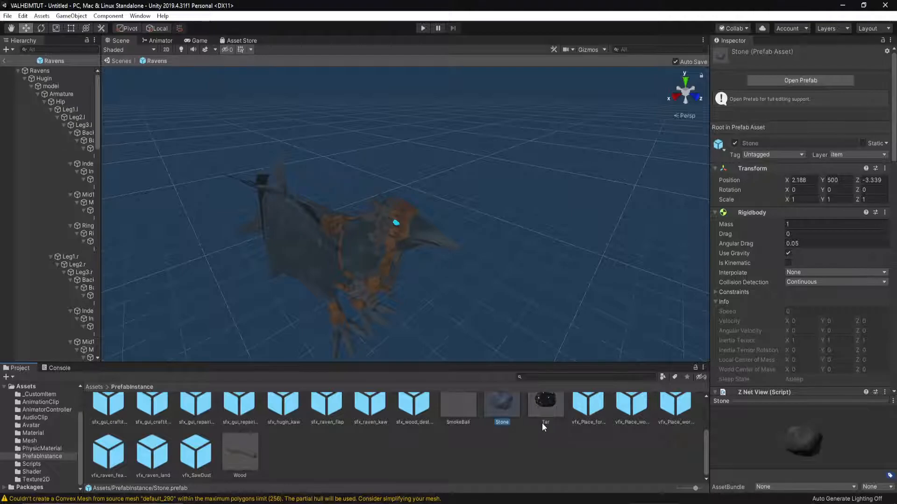
pyautogui.click(245, 448)
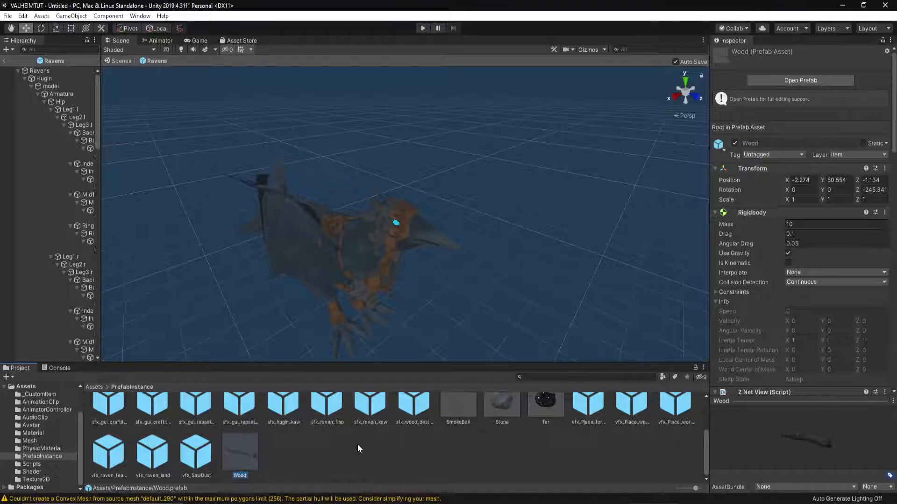
pyautogui.scroll(3, 393, 426)
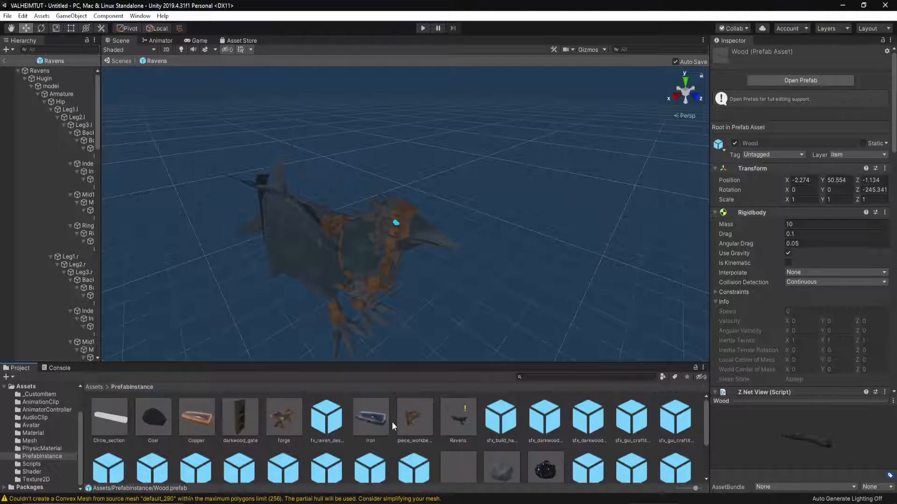
pyautogui.click(413, 423)
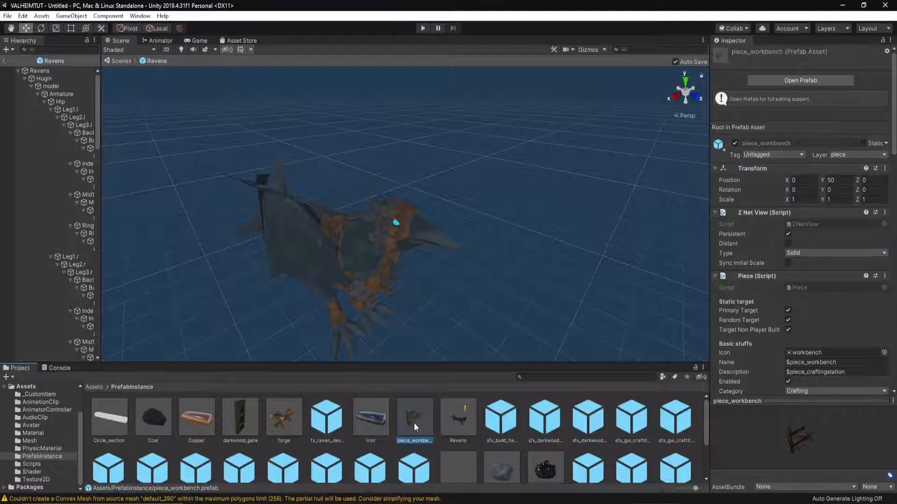
# Duplicate the darkwood_gate prefab in the PrefabInstance folder and delete the copy.
pyautogui.click(242, 411)
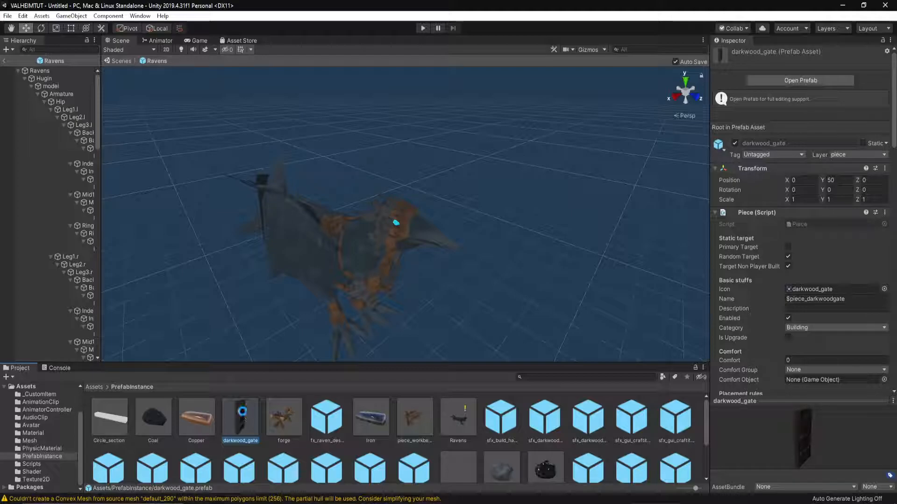
pyautogui.hotkey('ctrl', 'd')
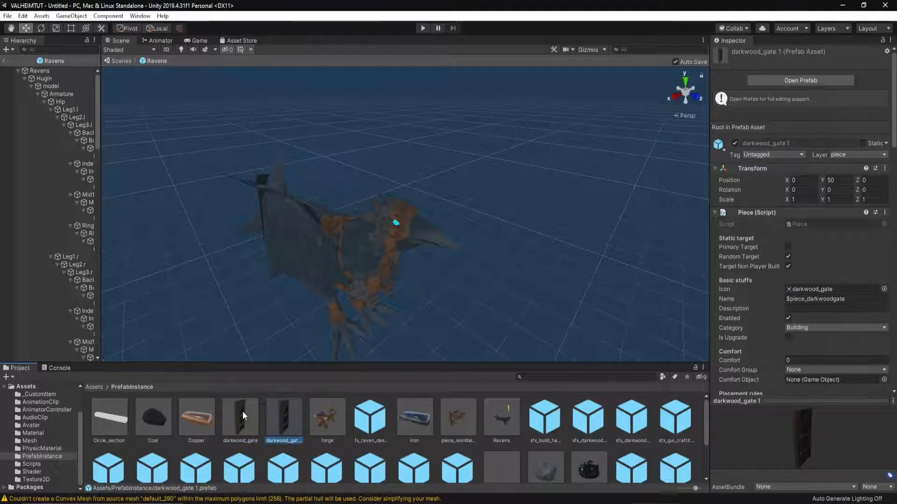
pyautogui.press('Delete')
pyautogui.press('Return')
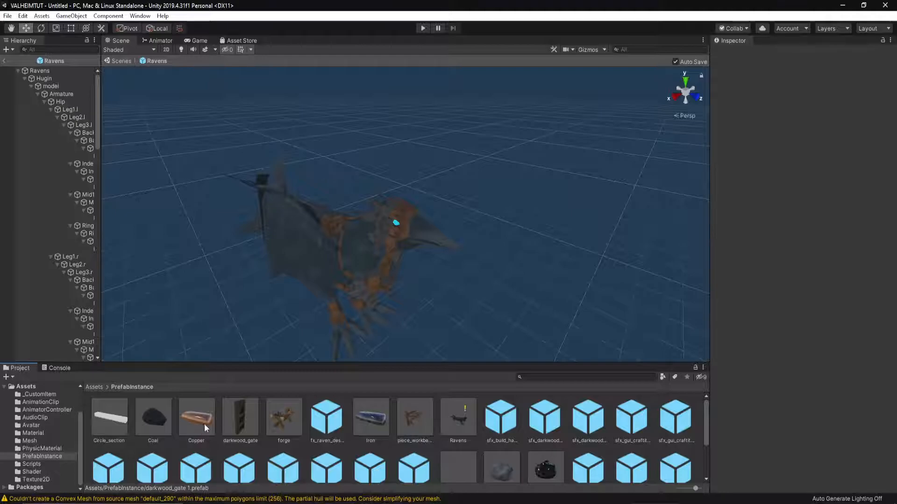
# Move the original darkwood_gate prefab from PrefabInstance into the _CustomItem folder and select it there.
pyautogui.moveTo(242, 413); pyautogui.dragTo(44, 394)
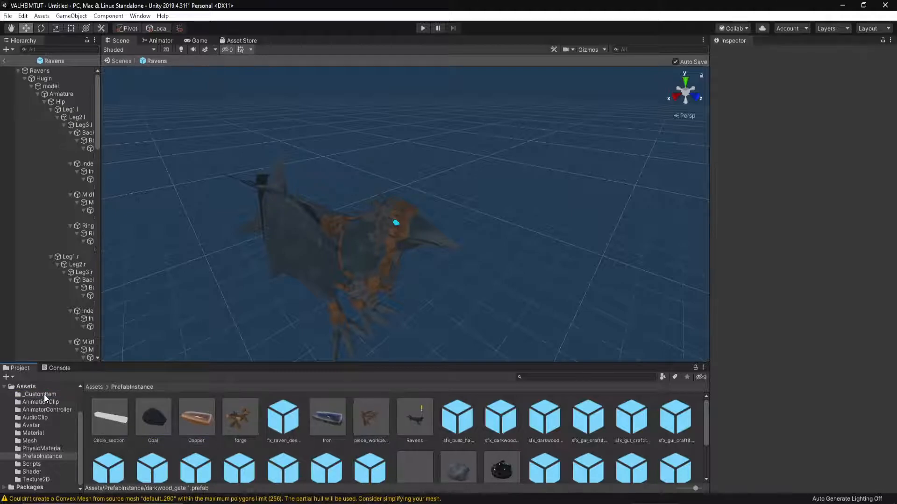
pyautogui.click(44, 395)
pyautogui.click(108, 416)
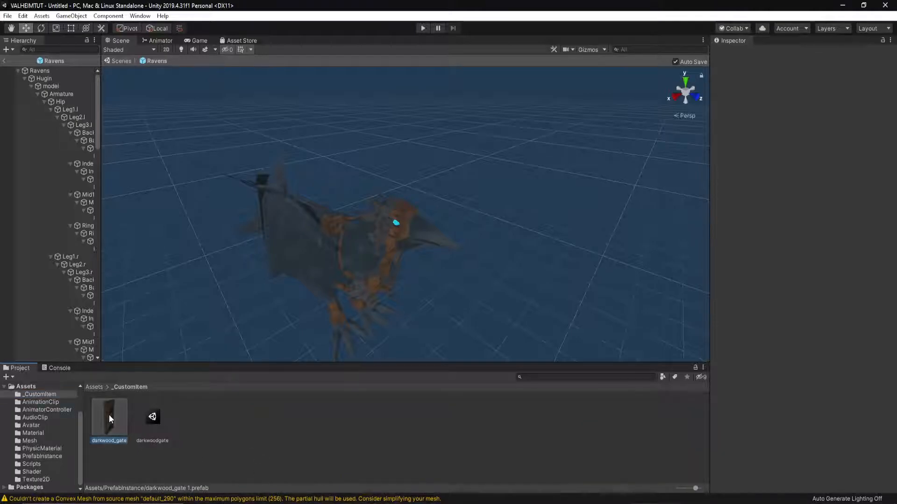
# Create a new folder named TUTDOOR inside the _CustomItem folder.
pyautogui.click(32, 434)
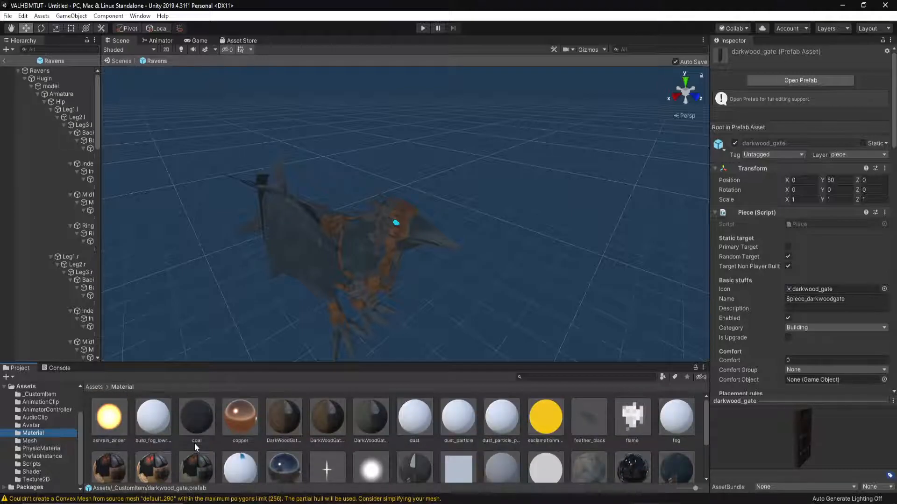
pyautogui.click(35, 394)
pyautogui.click(226, 423)
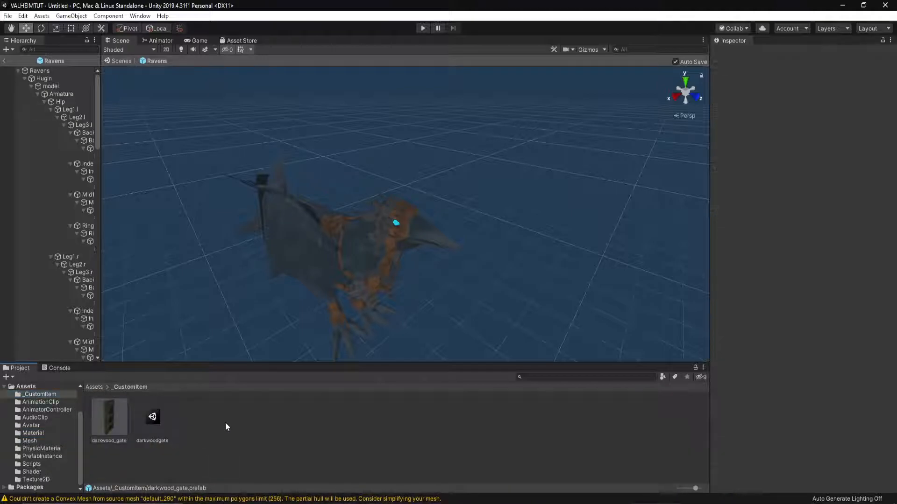
pyautogui.rightClick(197, 413)
pyautogui.moveTo(265, 169)
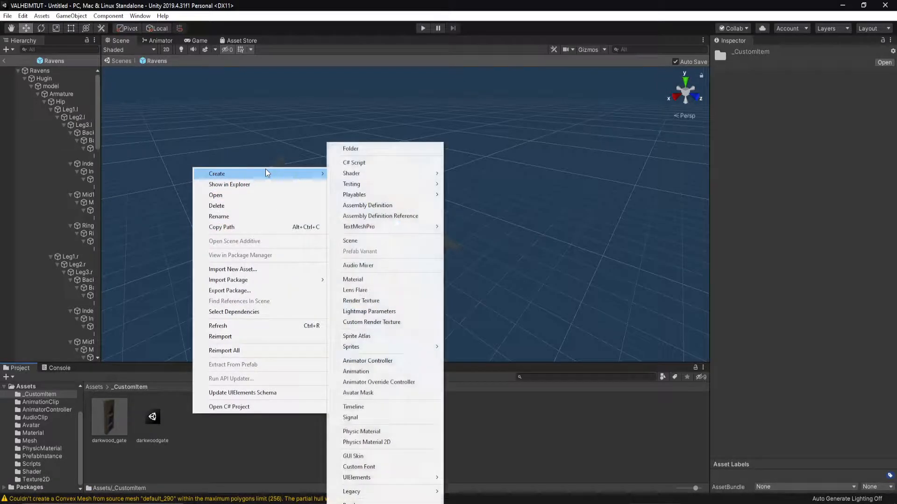
pyautogui.click(371, 151)
pyautogui.write('TUTDOOR')
pyautogui.press('Return')
pyautogui.click(249, 426)
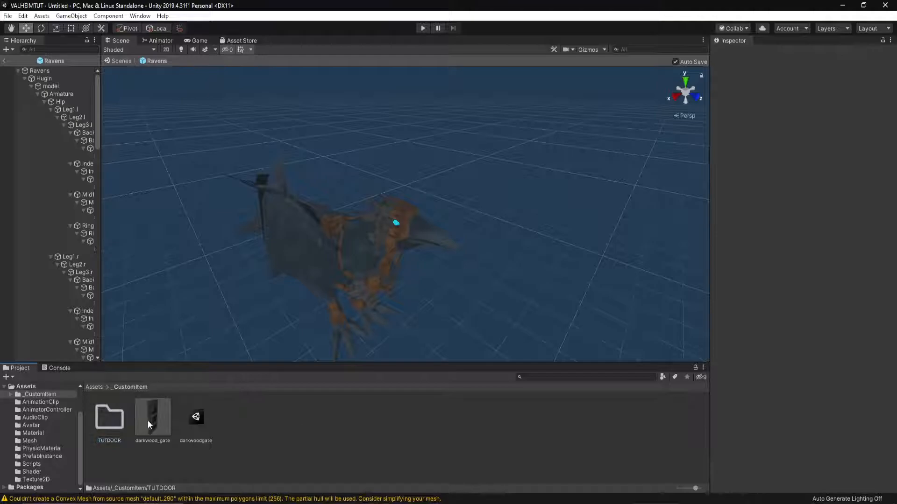
# Move the darkwood_gate prefab into the TUTDOOR folder and open that folder.
pyautogui.moveTo(158, 418); pyautogui.dragTo(100, 420)
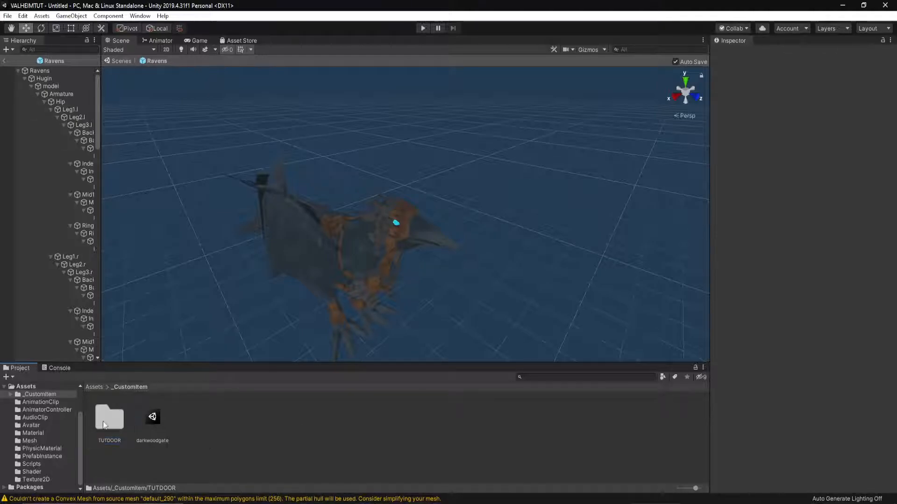
pyautogui.doubleClick(100, 419)
pyautogui.click(185, 427)
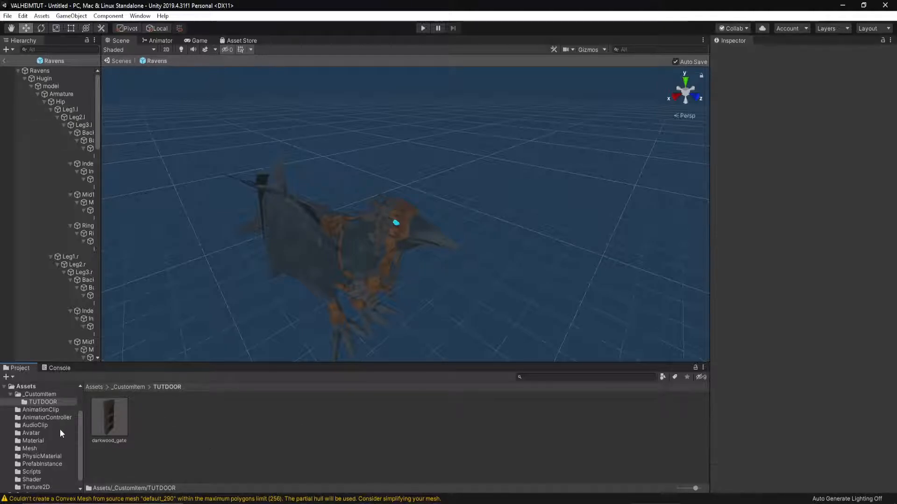
# Open the darkwood_gate prefab for editing and examine the tag, layer and position of its _snappoint objects.
pyautogui.doubleClick(116, 416)
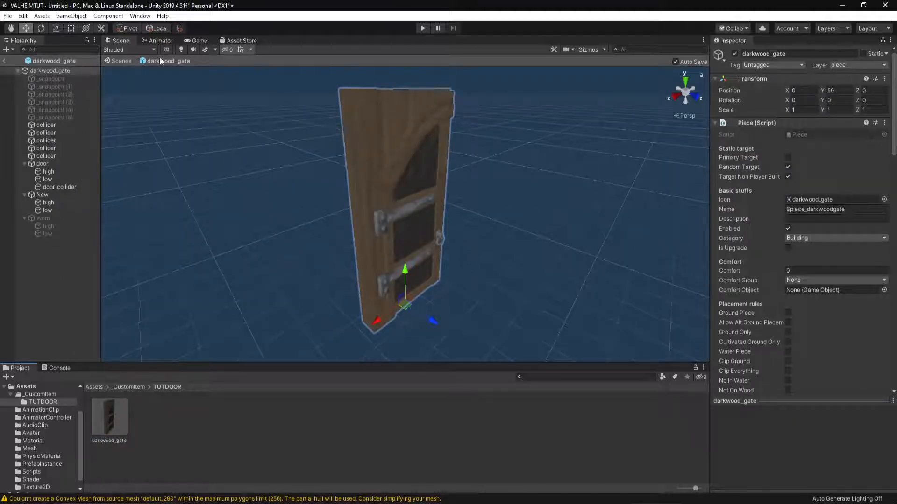
pyautogui.click(53, 80)
pyautogui.click(52, 87)
pyautogui.click(53, 102)
pyautogui.click(53, 116)
pyautogui.click(54, 78)
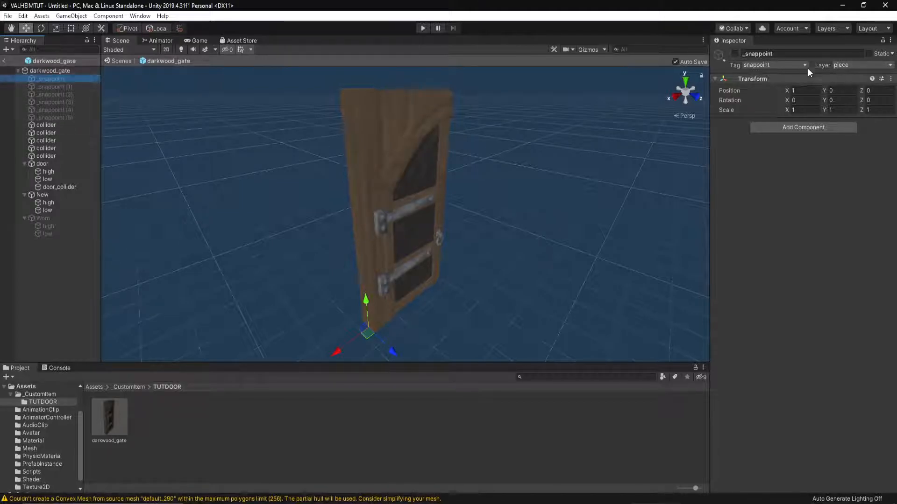
# Compare the tag, layer and position of several _snappoint objects with the darkwood_gate root, and review the available layer options.
pyautogui.click(53, 87)
pyautogui.click(56, 103)
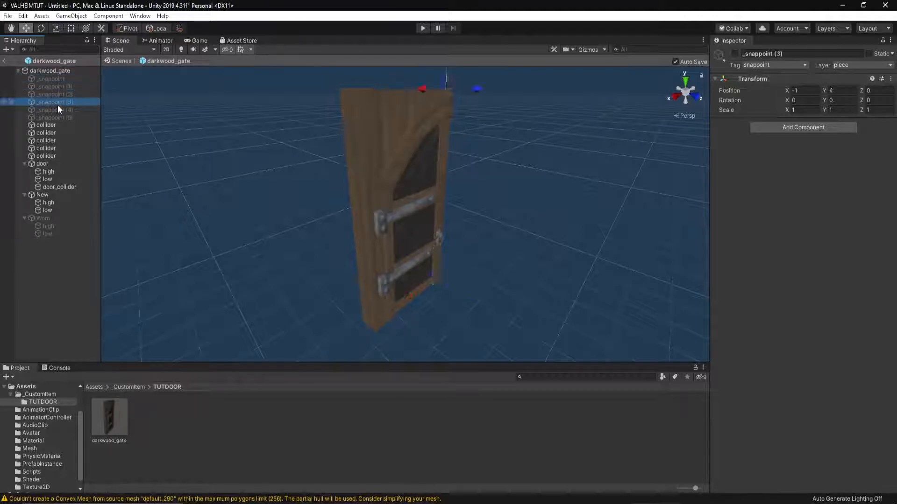
pyautogui.click(46, 72)
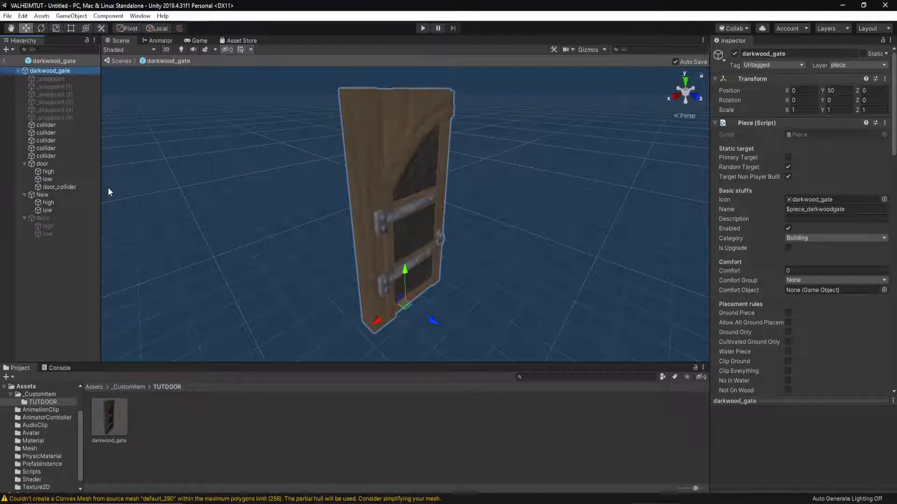
pyautogui.click(54, 79)
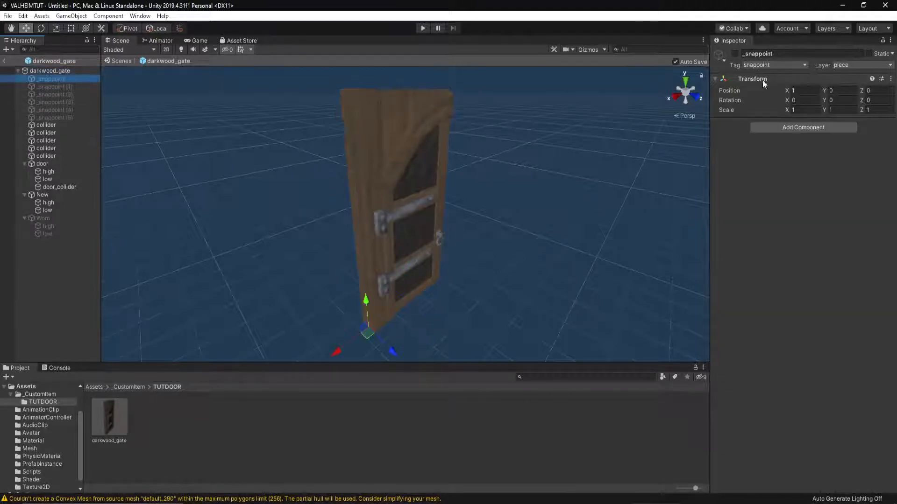
pyautogui.click(82, 86)
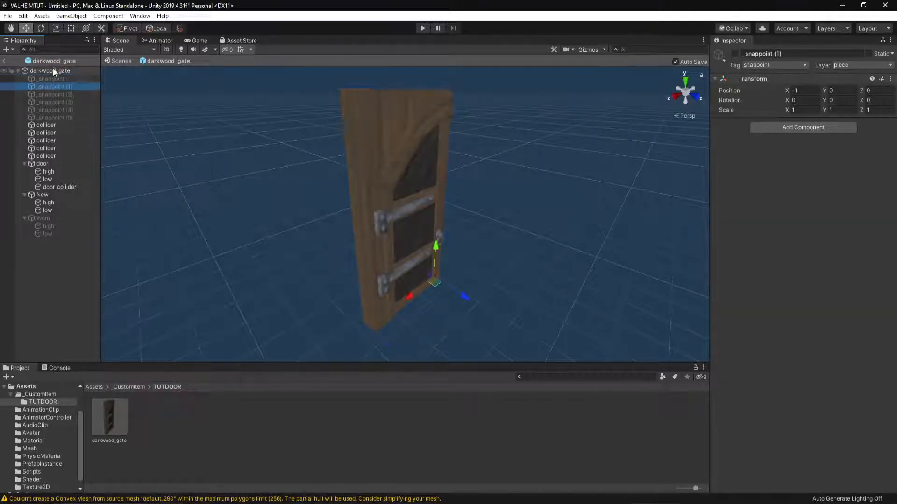
pyautogui.click(53, 70)
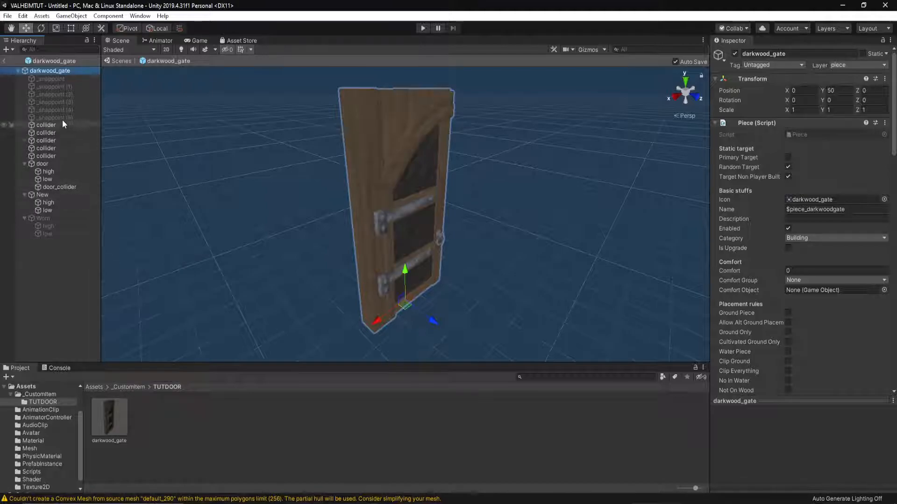
pyautogui.click(62, 78)
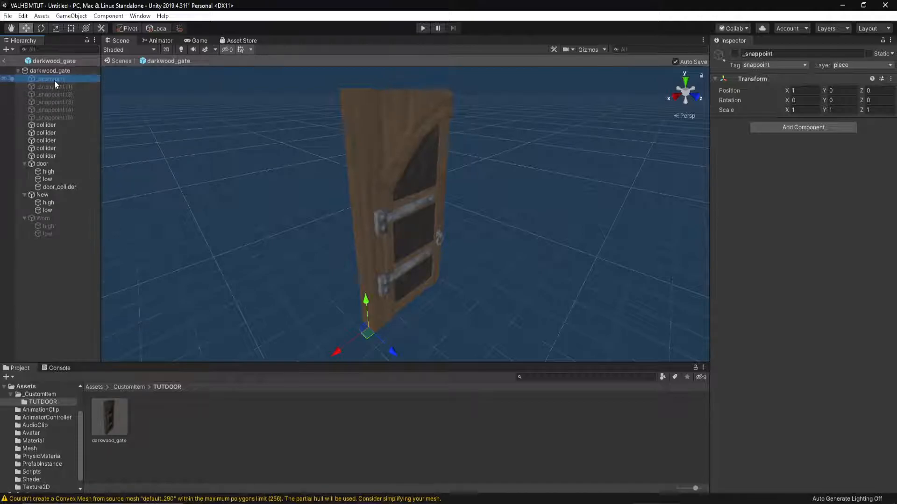
pyautogui.click(849, 65)
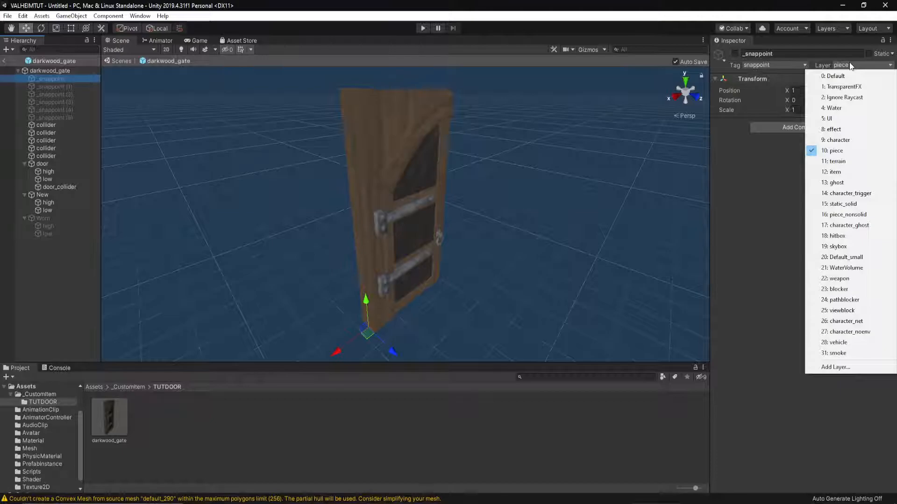
pyautogui.click(849, 65)
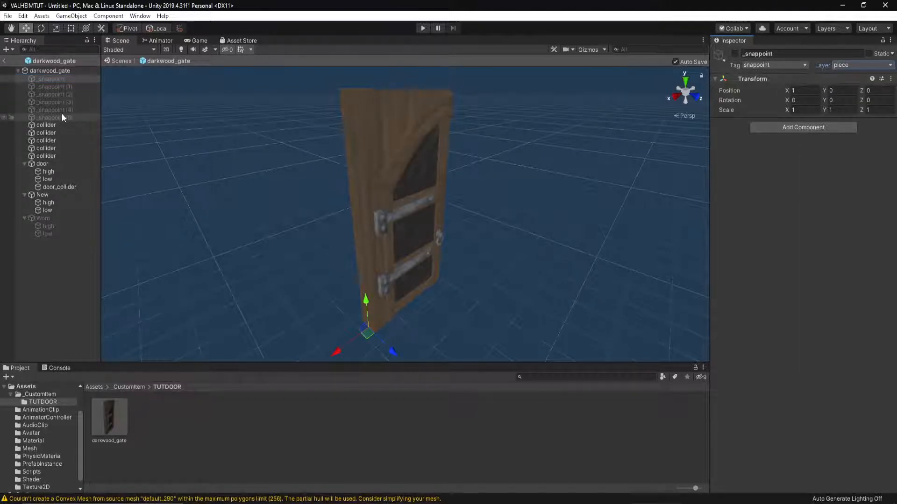
# Locate the darkwood_gate root's Piece icon in the Texture2D folder and look through the other icon textures there.
pyautogui.click(49, 72)
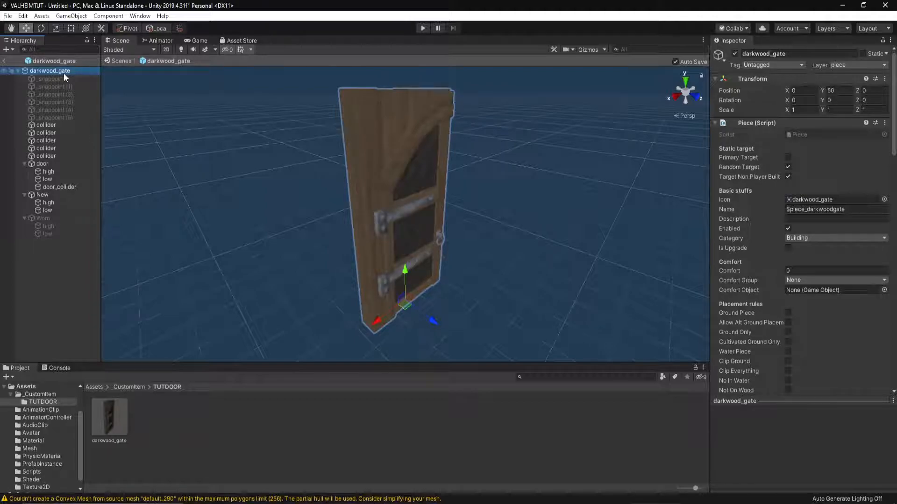
pyautogui.click(823, 198)
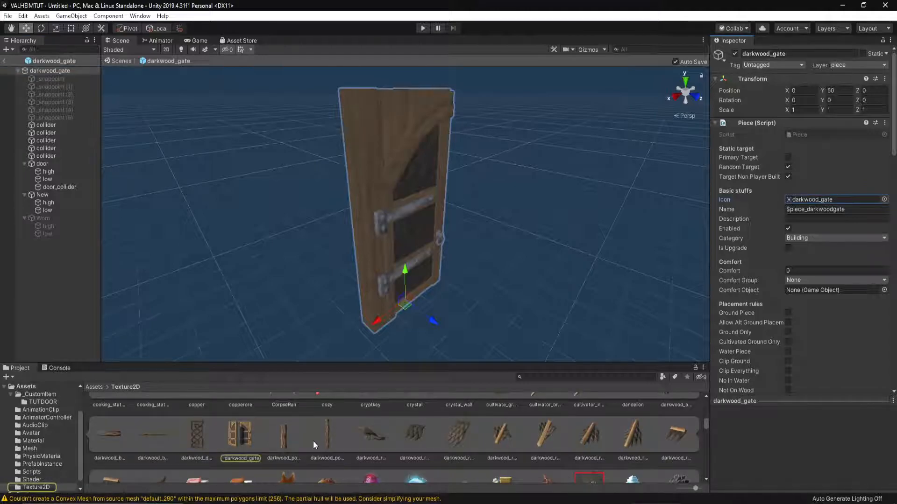
pyautogui.scroll(10, 313, 441)
pyautogui.scroll(-8, 313, 441)
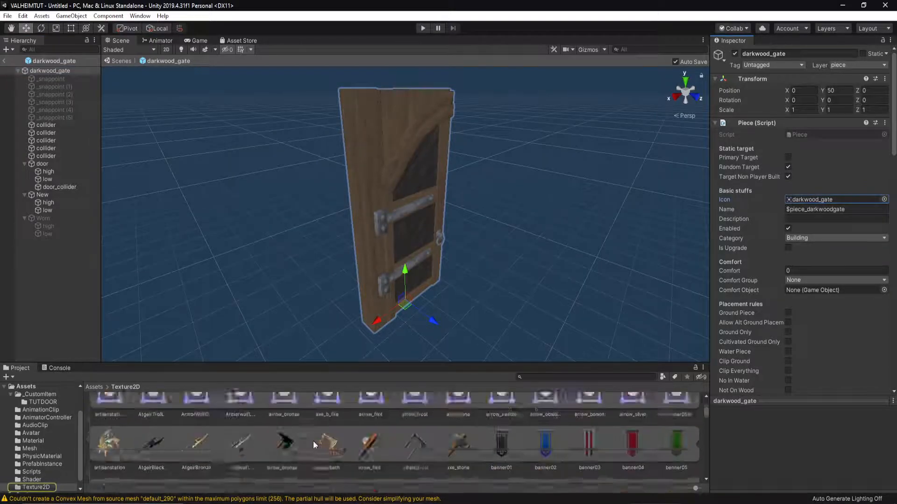
pyautogui.scroll(-3, 313, 441)
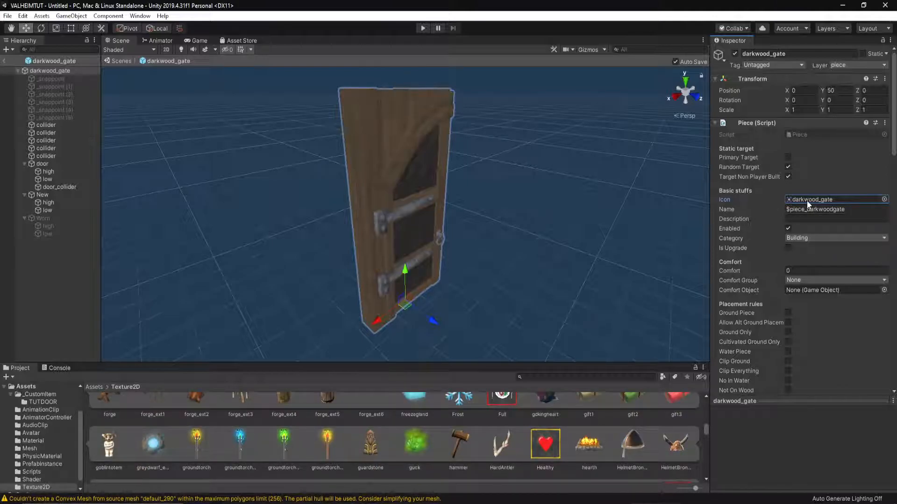
pyautogui.scroll(-3, 551, 441)
pyautogui.scroll(-8, 550, 441)
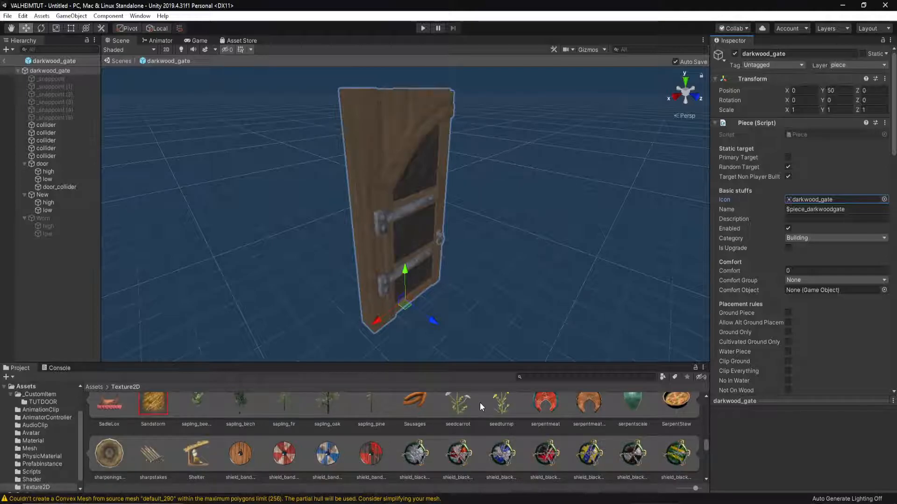
# Create a folder named Material inside the TUTDOOR folder.
pyautogui.click(61, 69)
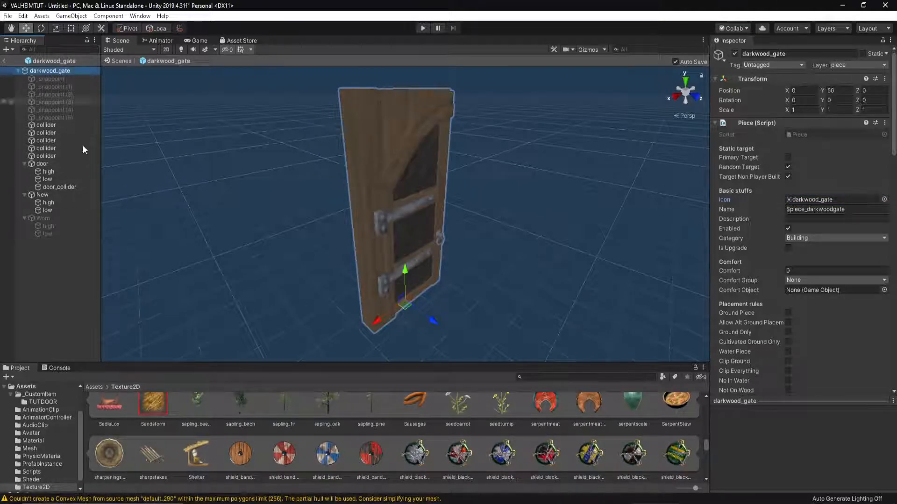
pyautogui.click(43, 402)
pyautogui.click(184, 422)
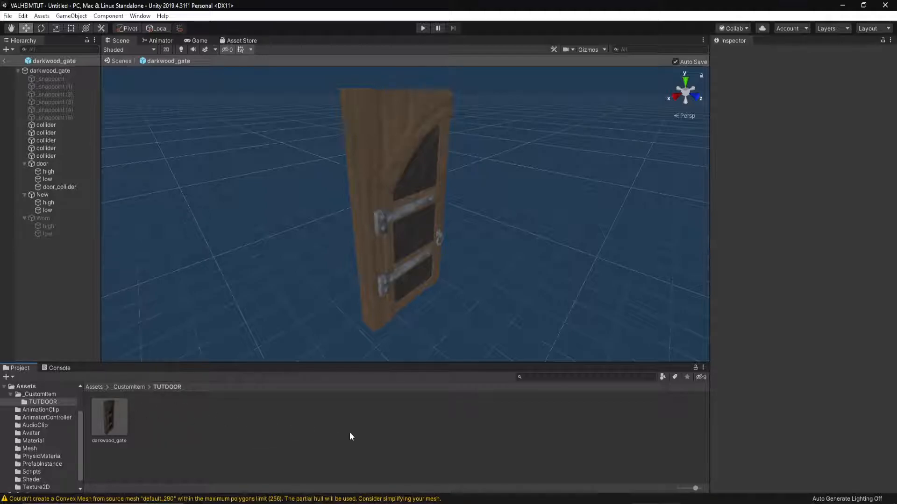
pyautogui.rightClick(147, 413)
pyautogui.moveTo(273, 172)
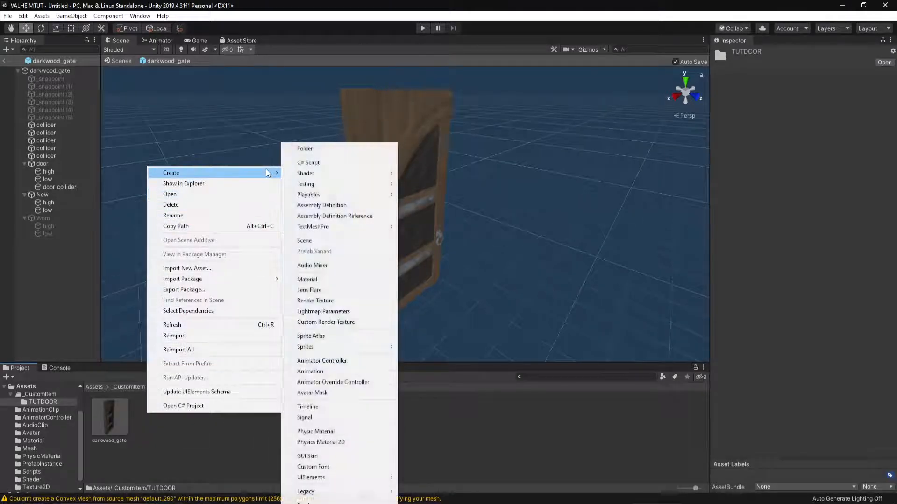
pyautogui.click(316, 149)
pyautogui.write('Material')
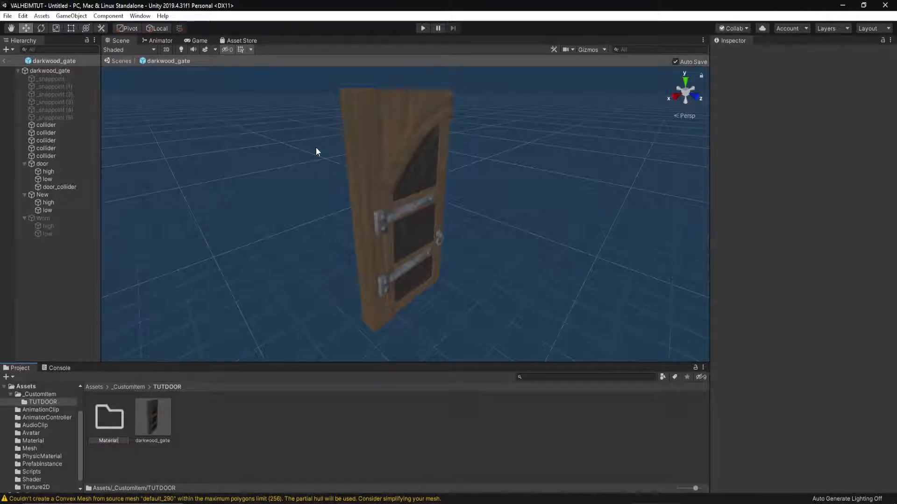
pyautogui.press('Return')
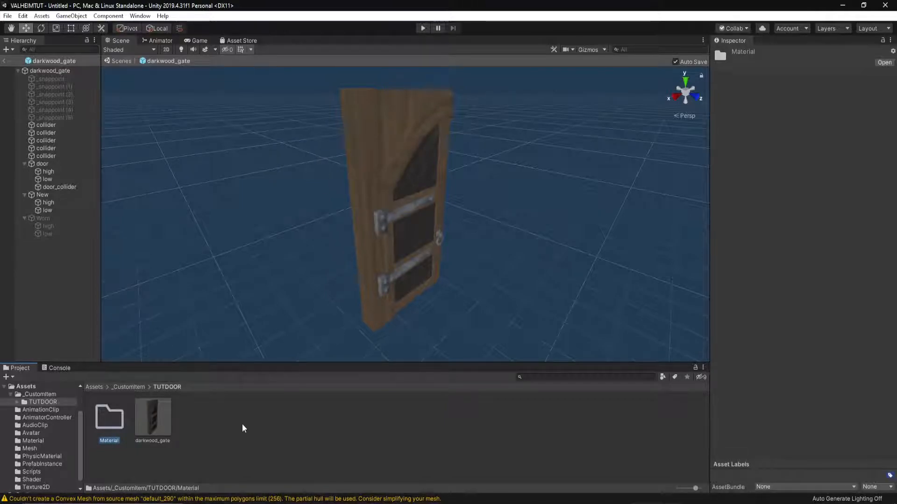
# Look through the Scripts, Shader, PhysicMaterial and Mesh asset folders, and return to the TUTDOOR folder.
pyautogui.click(32, 473)
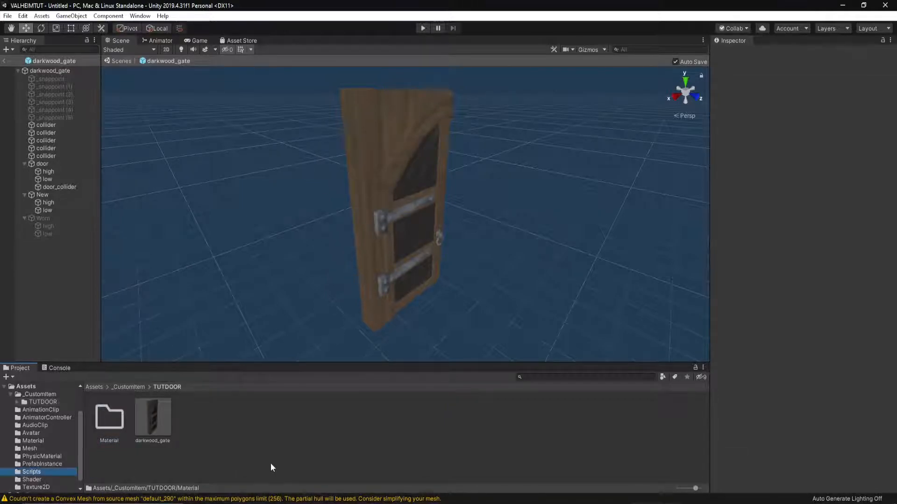
pyautogui.click(31, 480)
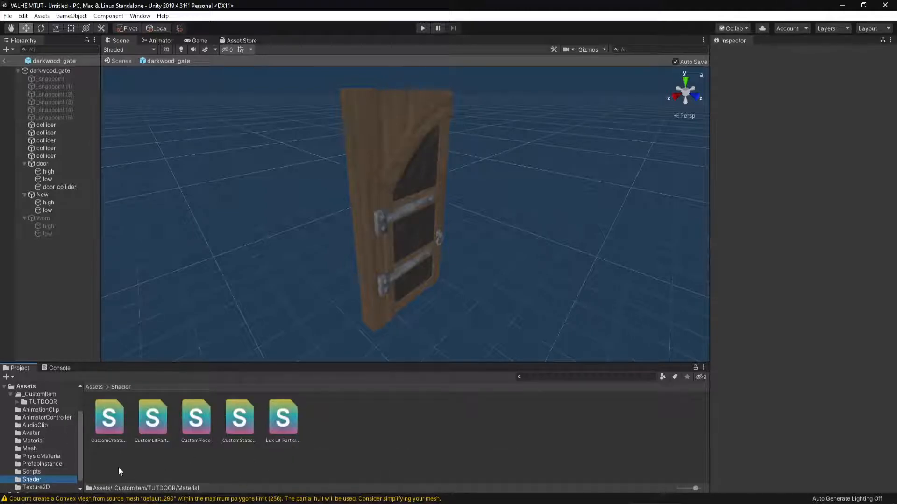
pyautogui.click(41, 456)
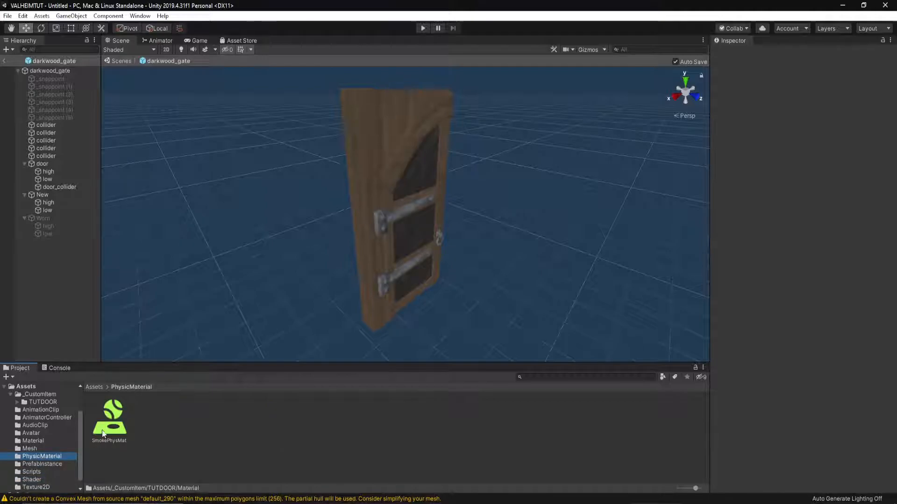
pyautogui.click(26, 449)
pyautogui.scroll(-5, 161, 434)
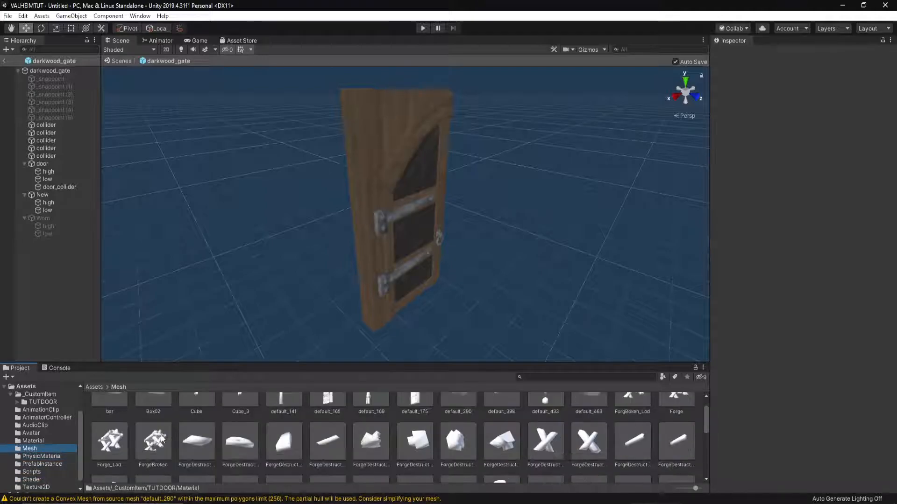
pyautogui.scroll(6, 161, 434)
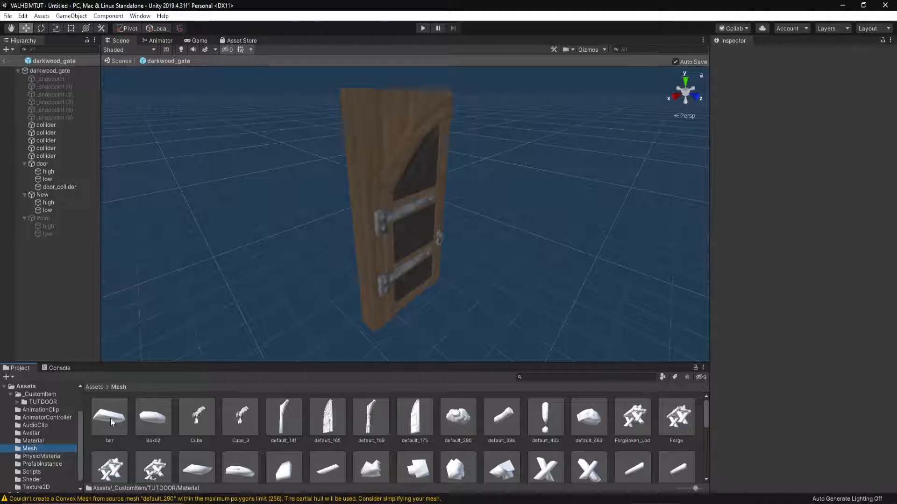
pyautogui.click(43, 403)
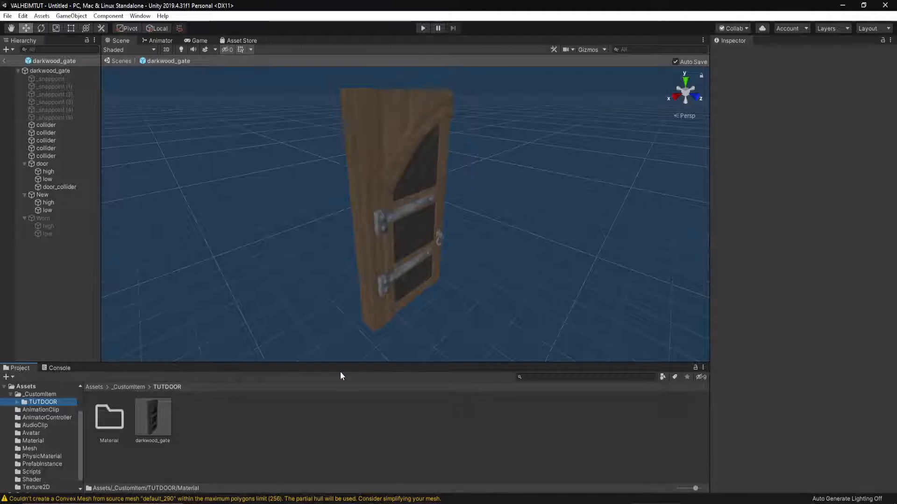
# Rename the darkwood_gate prefab's root object to TUTDOOR and select the prefab asset in the TUTDOOR folder.
pyautogui.click(55, 71)
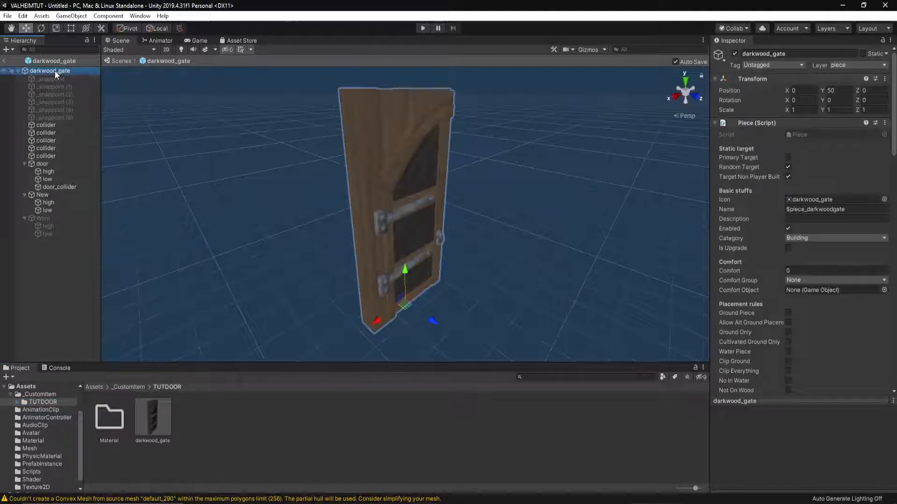
pyautogui.click(146, 441)
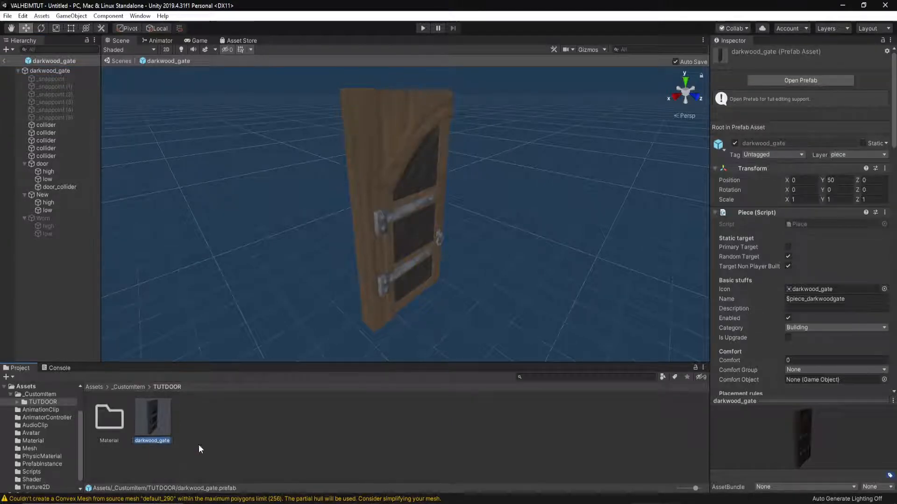
pyautogui.click(47, 73)
pyautogui.click(54, 71)
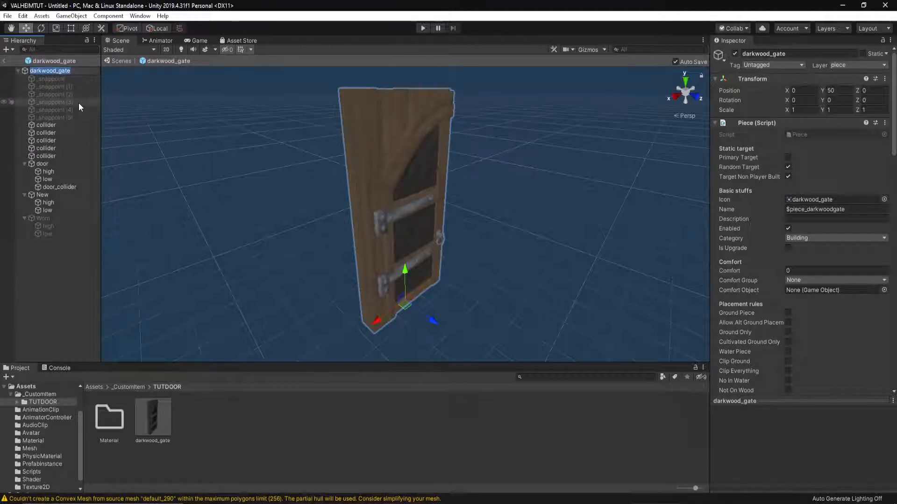
pyautogui.write('TUTDOOR')
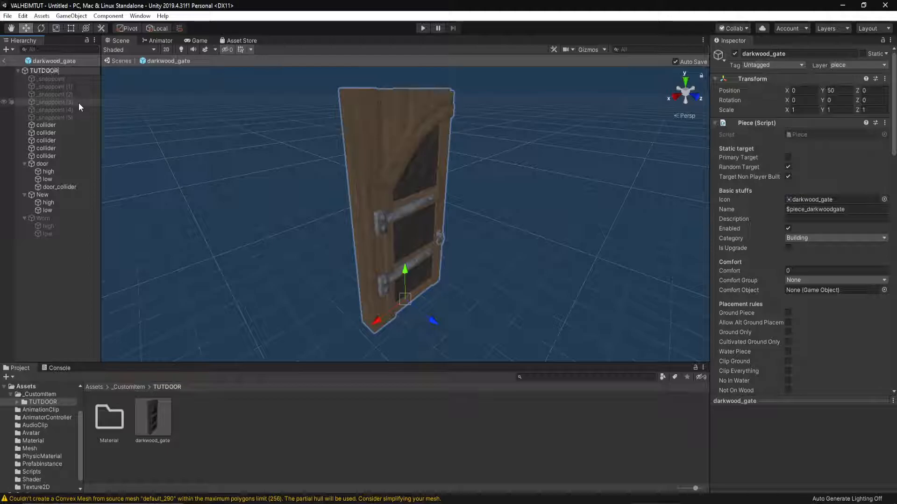
pyautogui.press('Return')
pyautogui.click(471, 277)
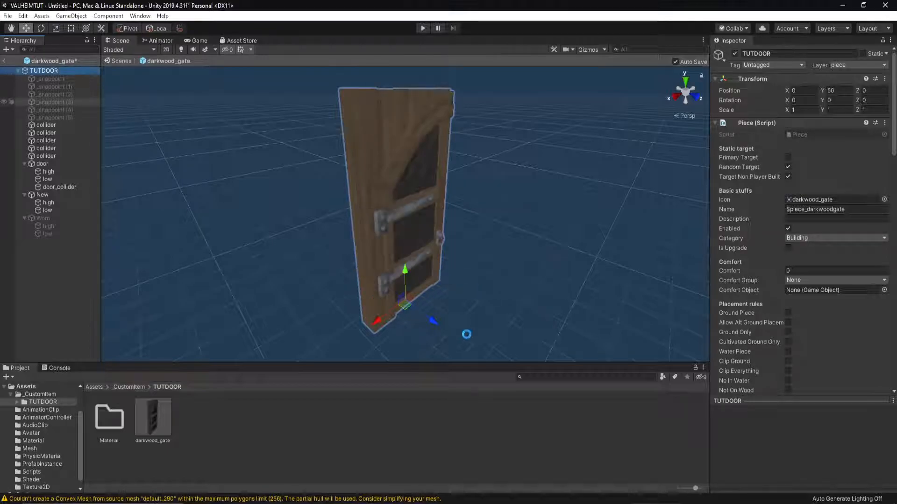
pyautogui.click(147, 426)
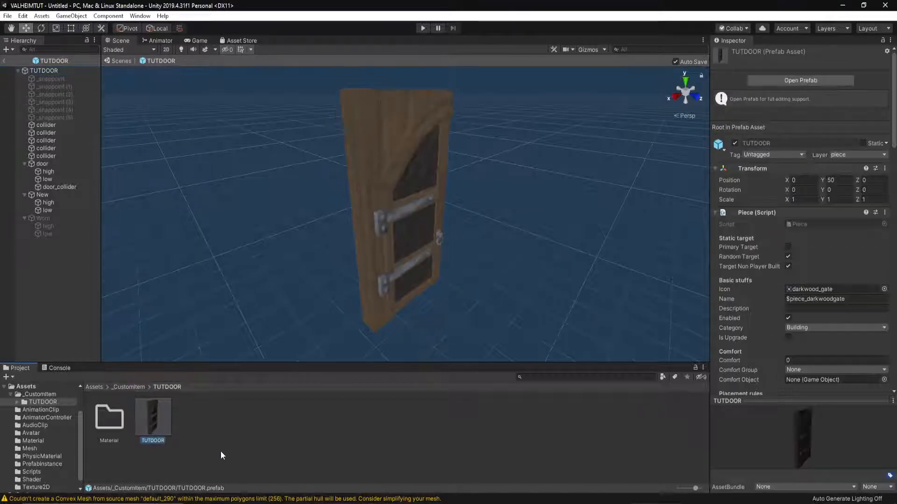
# Widen the Inspector for the TUTDOOR root object and open the Piece script's Name for editing.
pyautogui.click(52, 71)
pyautogui.moveTo(711, 169); pyautogui.dragTo(511, 164)
pyautogui.click(692, 209)
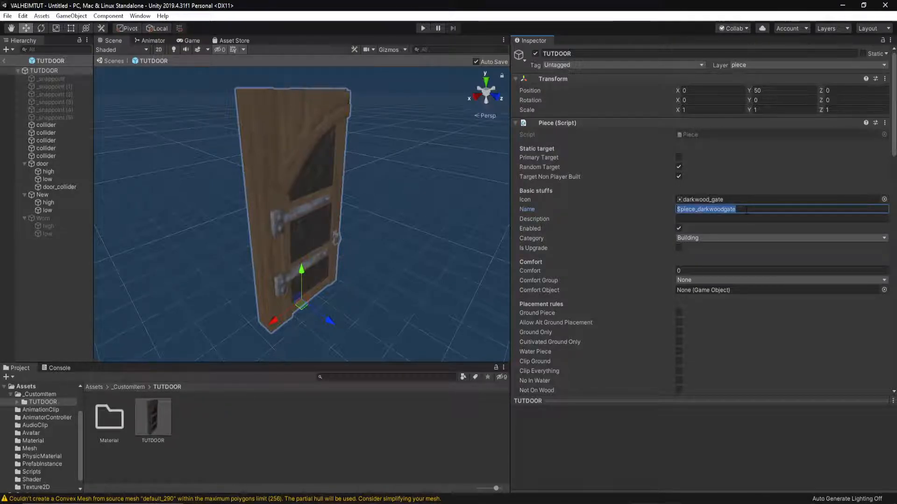
# Collapse the Piece, Z Net View and Wear N Tear scripts and examine the LOD Group's LOD 0 and LOD 1 renderers.
pyautogui.click(516, 123)
pyautogui.click(515, 133)
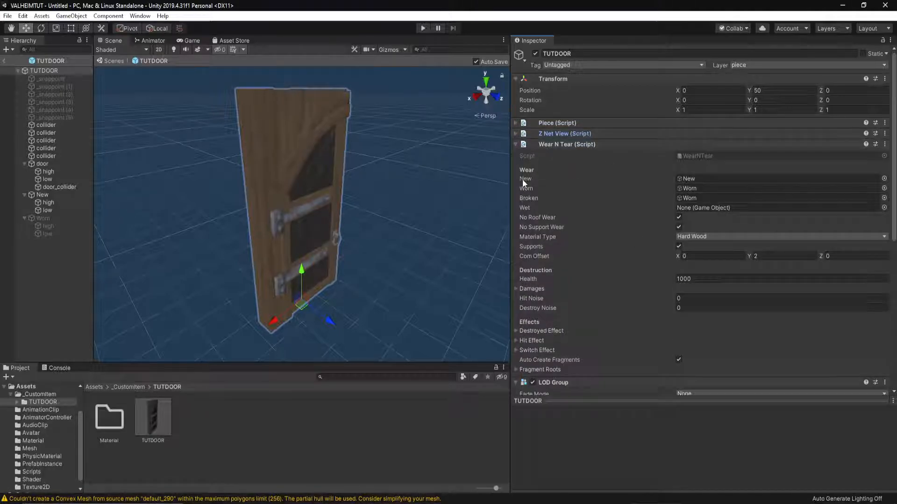
pyautogui.click(515, 143)
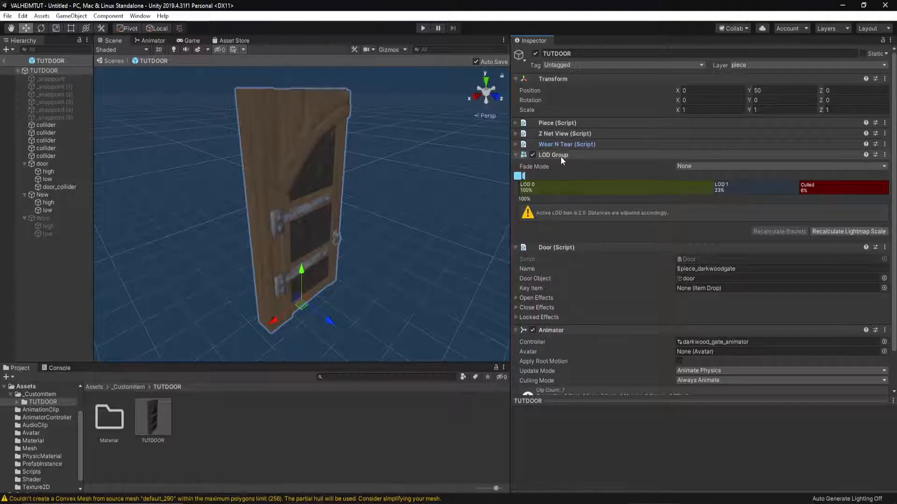
pyautogui.click(610, 185)
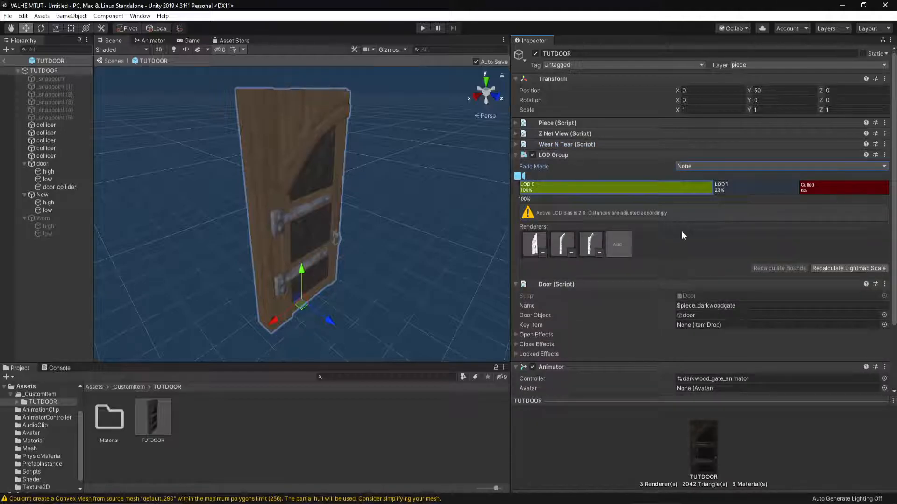
pyautogui.click(717, 185)
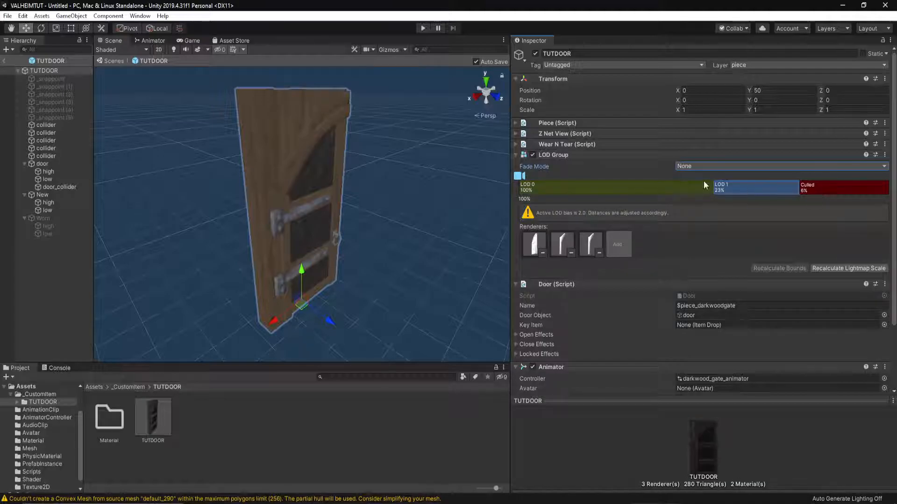
# Examine the LOD 0 renderers and compare them with the high and low meshes under the door object.
pyautogui.click(670, 184)
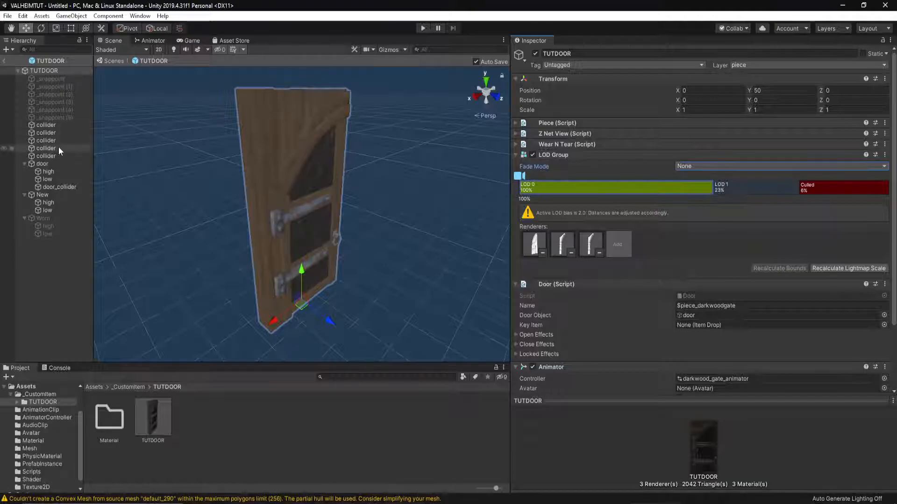
pyautogui.click(53, 172)
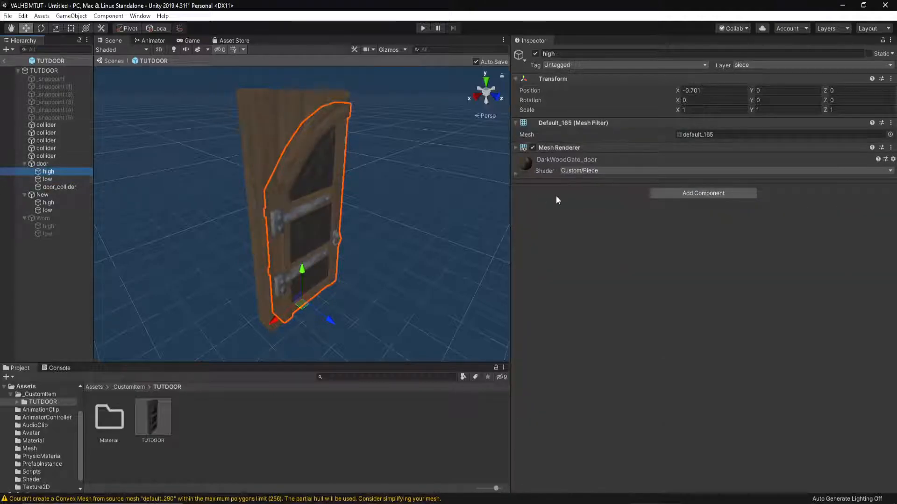
pyautogui.click(49, 178)
pyautogui.click(50, 173)
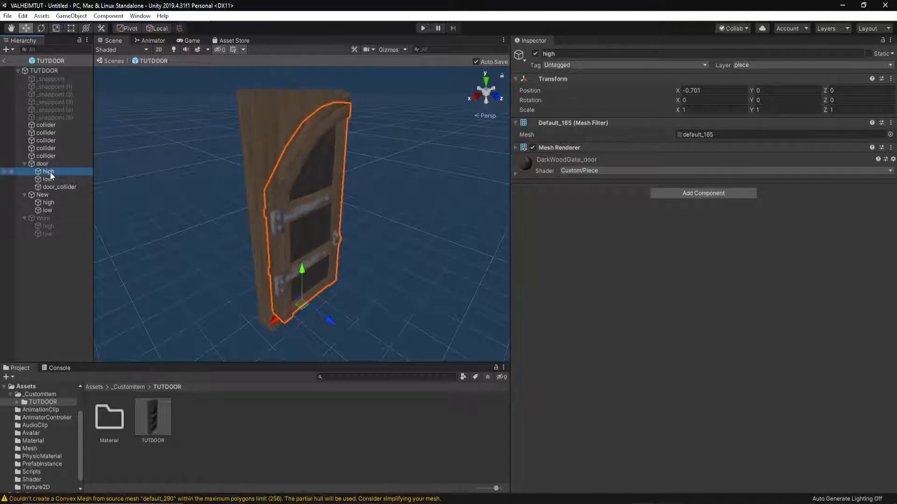
pyautogui.click(50, 71)
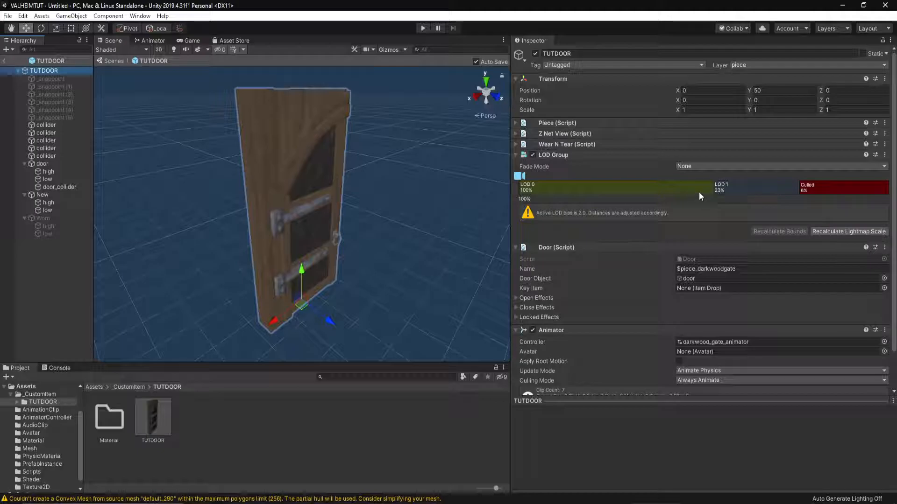
# Preview the LOD Group's levels by camera distance, and collapse the LOD Group and the Door script.
pyautogui.click(750, 186)
pyautogui.moveTo(519, 176)
pyautogui.mouseDown()
pyautogui.moveTo(717, 182)
pyautogui.moveTo(690, 184)
pyautogui.moveTo(826, 198)
pyautogui.moveTo(383, 192)
pyautogui.mouseUp()
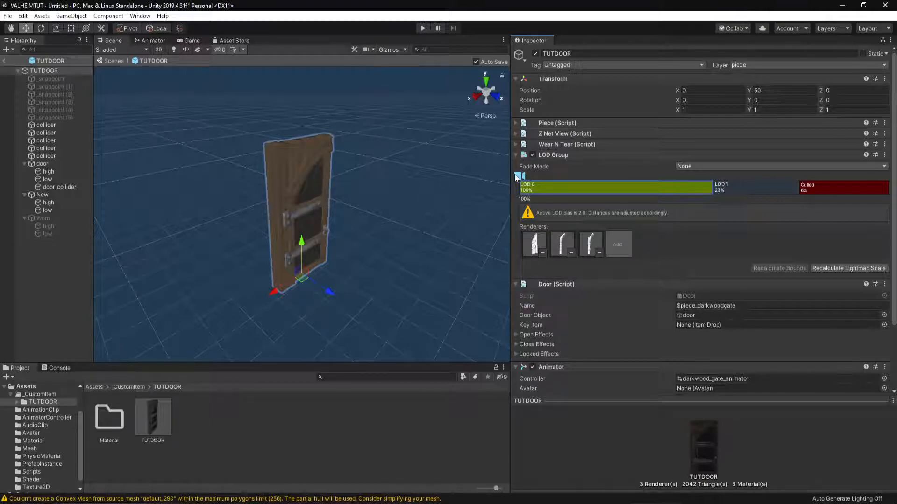
pyautogui.click(516, 155)
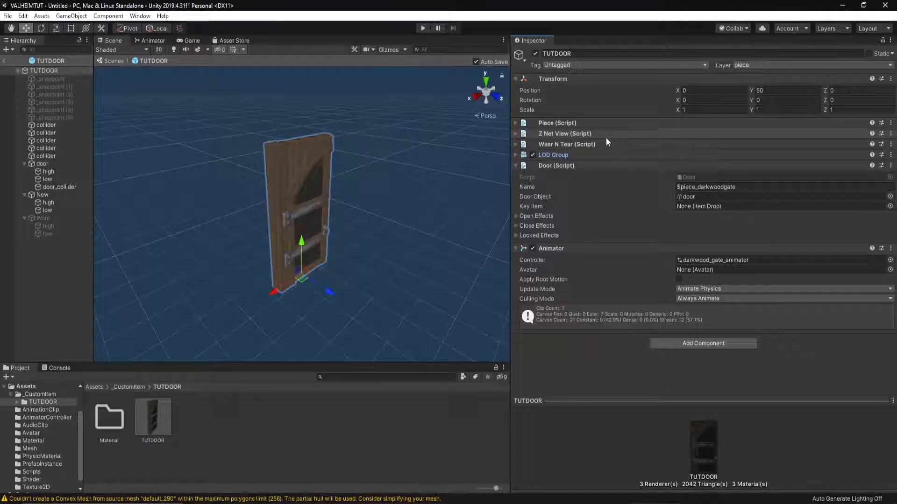
pyautogui.click(516, 166)
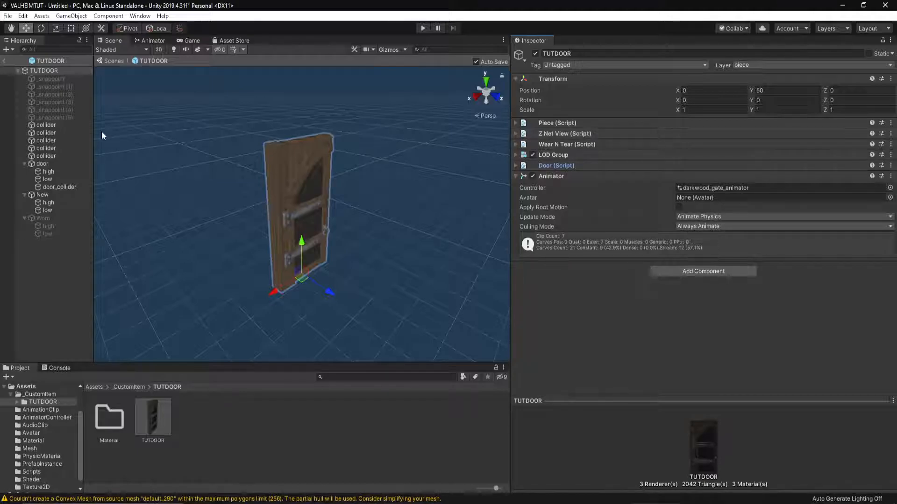
# Look through the Box Colliders of the collider objects under TUTDOOR one after another.
pyautogui.click(45, 125)
pyautogui.press('Down')
pyautogui.press('Down')
pyautogui.press('Down')
pyautogui.press('Down')
pyautogui.press('Down')
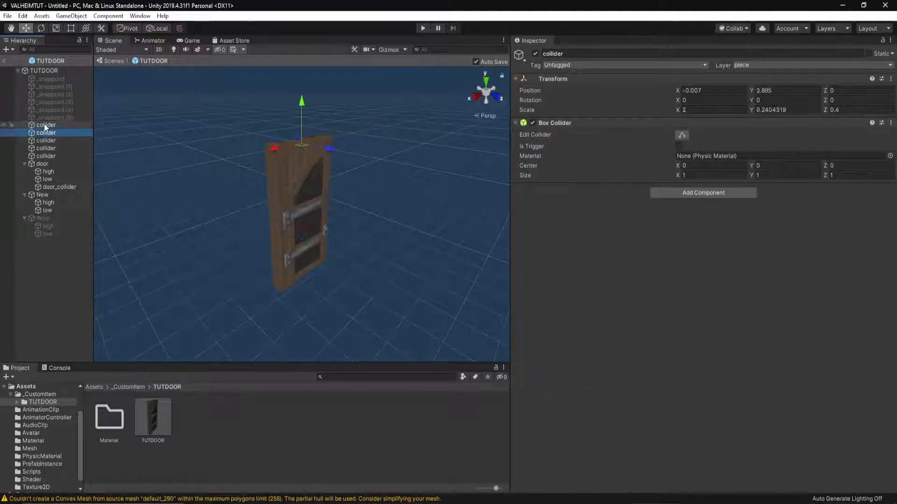
pyautogui.press('Up')
pyautogui.press('Up')
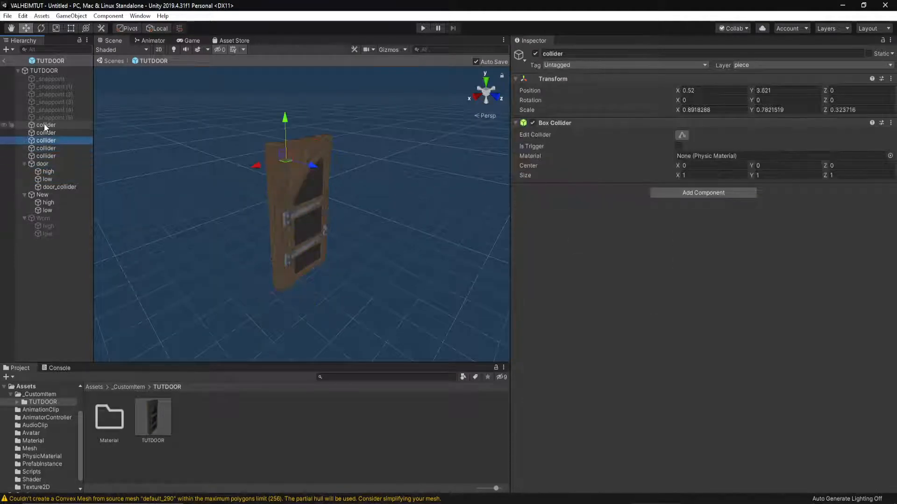
pyautogui.press('Down')
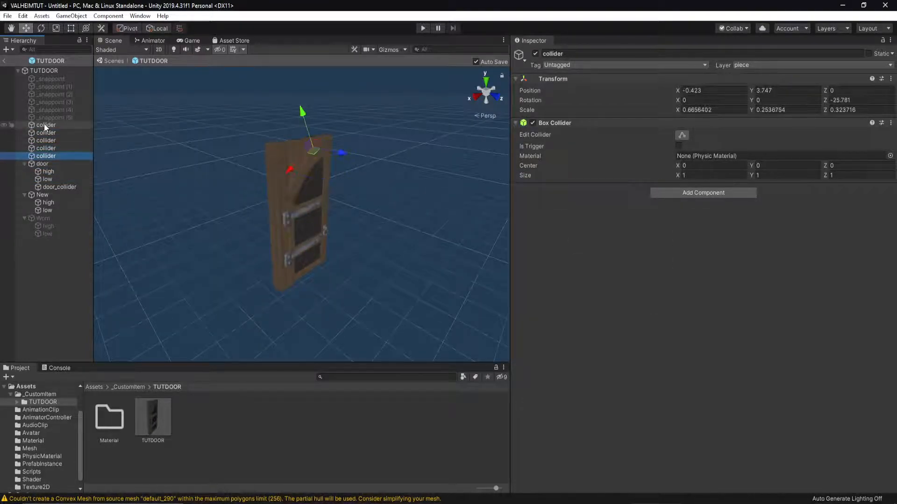
# Turn on gizmos in the Scene view and check the outlines of the collider objects and the door object.
pyautogui.click(388, 49)
pyautogui.click(52, 150)
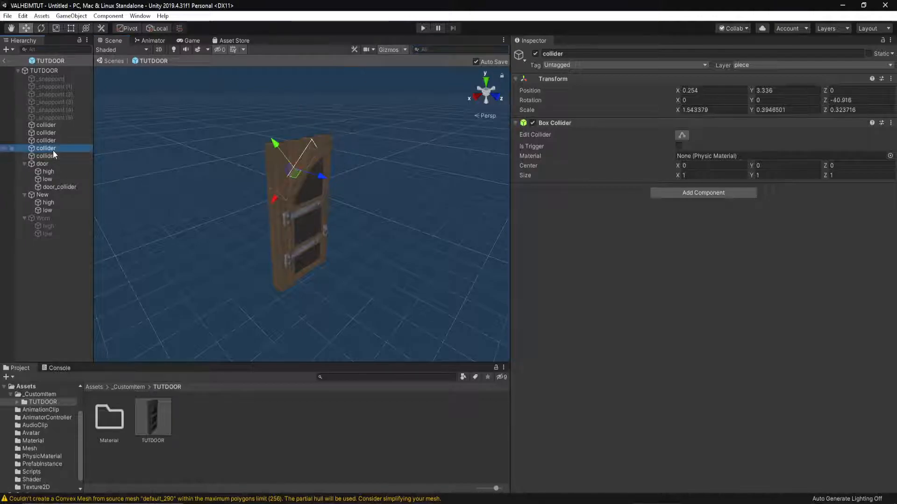
pyautogui.press('Up')
pyautogui.press('Down')
pyautogui.press('Down')
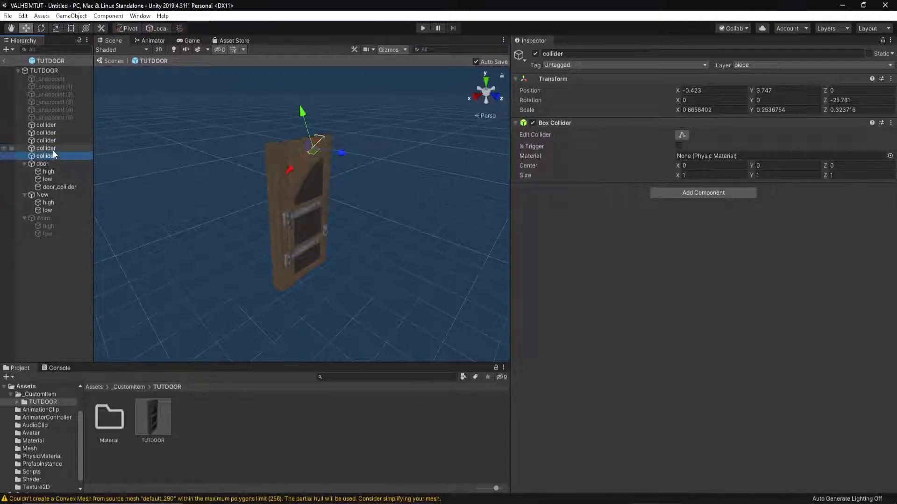
pyautogui.press('Down')
pyautogui.press('Down')
pyautogui.press('Up')
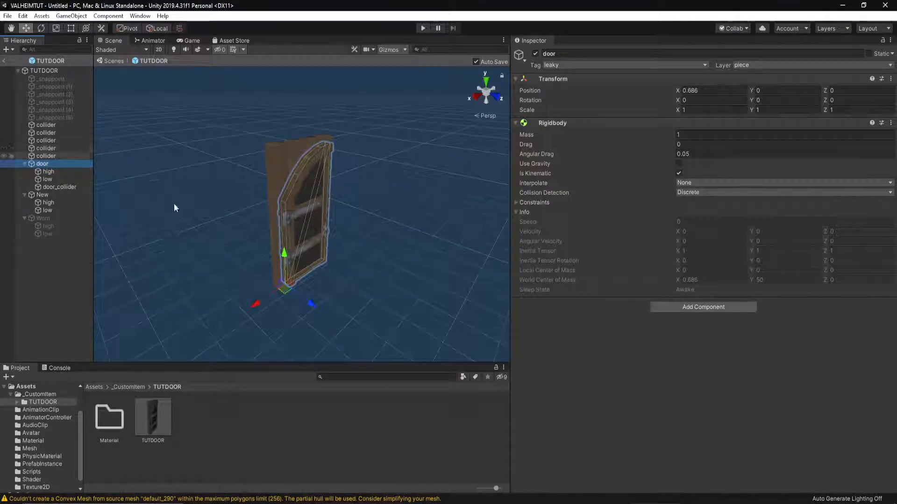
# Examine the selected door and its collider wireframe up close from several angles in the Scene view.
pyautogui.scroll(10, 273, 197)
pyautogui.keyDown('alt'); pyautogui.moveTo(320, 229); pyautogui.dragTo(204, 206); pyautogui.keyUp('alt')
pyautogui.press('d')
pyautogui.moveTo(204, 206); pyautogui.dragTo(192, 207, button='right')
pyautogui.press('w')
pyautogui.press('a')
pyautogui.press('s')
pyautogui.press('d')
pyautogui.keyDown('alt'); pyautogui.moveTo(192, 206); pyautogui.dragTo(310, 234); pyautogui.keyUp('alt')
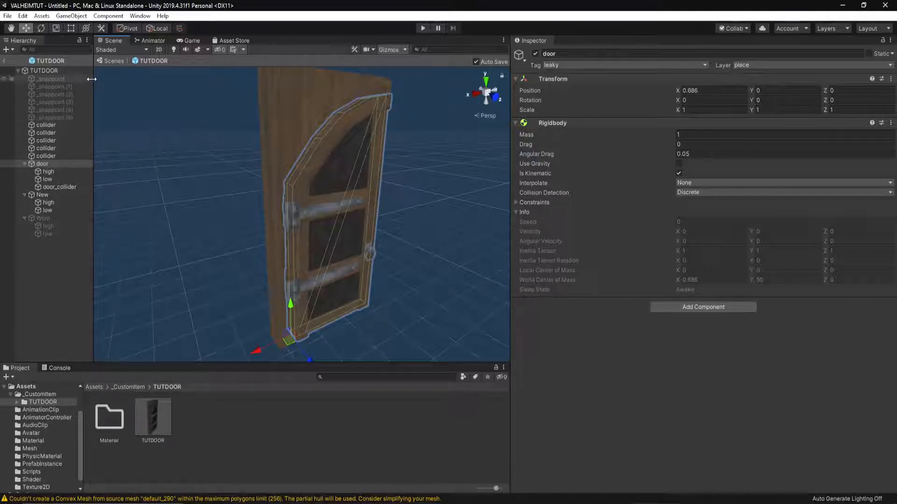
# Widen the Hierarchy slightly and collapse the Animator component of the TUTDOOR root object.
pyautogui.moveTo(94, 77); pyautogui.dragTo(102, 77)
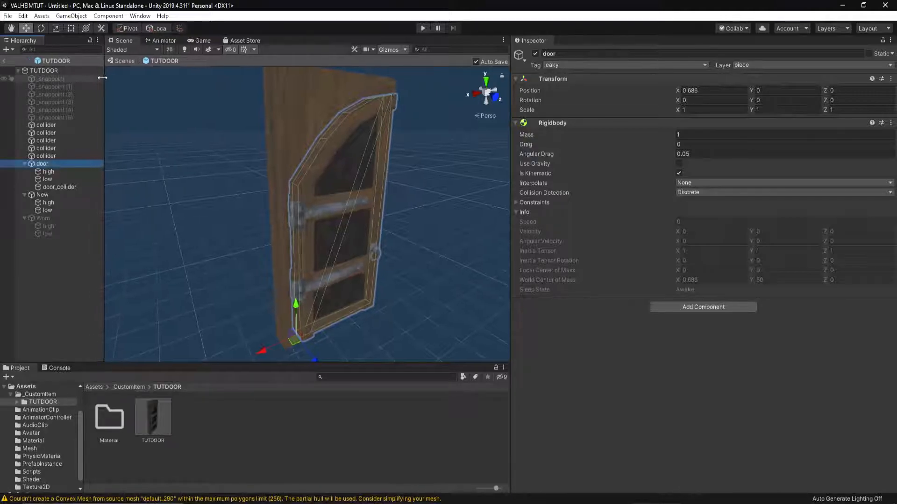
pyautogui.click(44, 70)
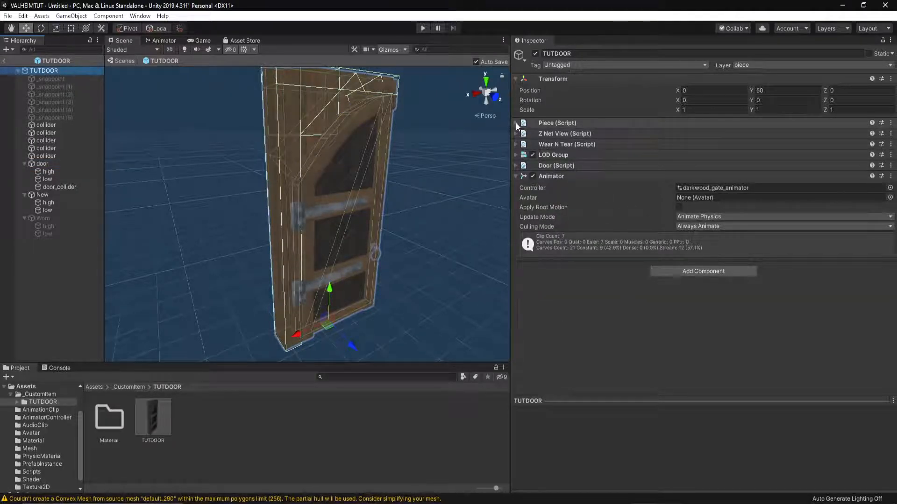
pyautogui.click(515, 176)
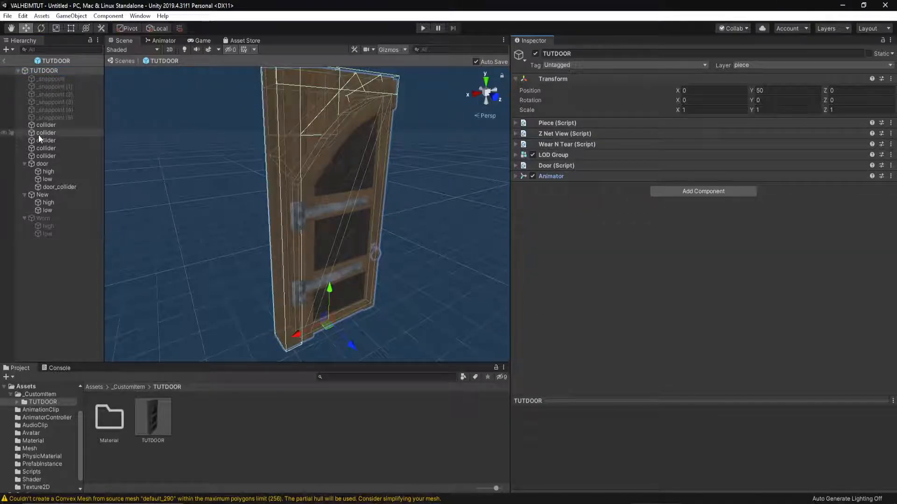
# Examine the components of the high, low and door_collider objects under the door object.
pyautogui.click(49, 172)
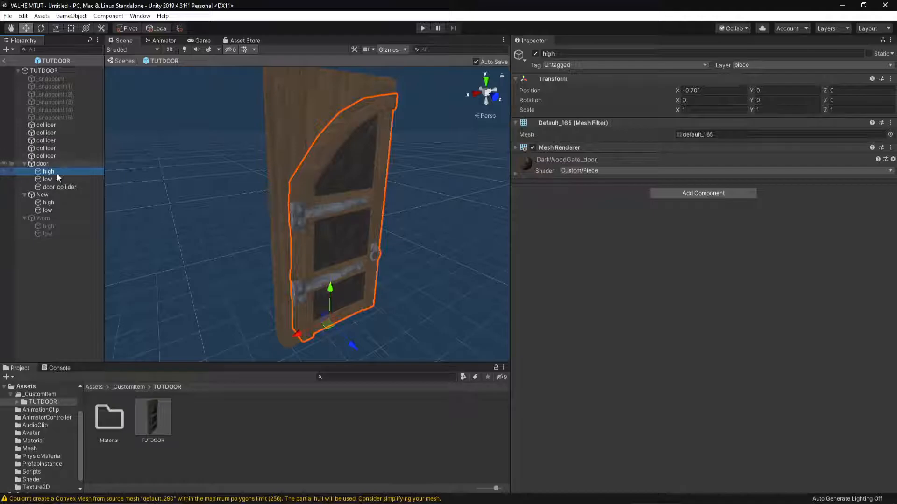
pyautogui.click(51, 163)
pyautogui.click(54, 172)
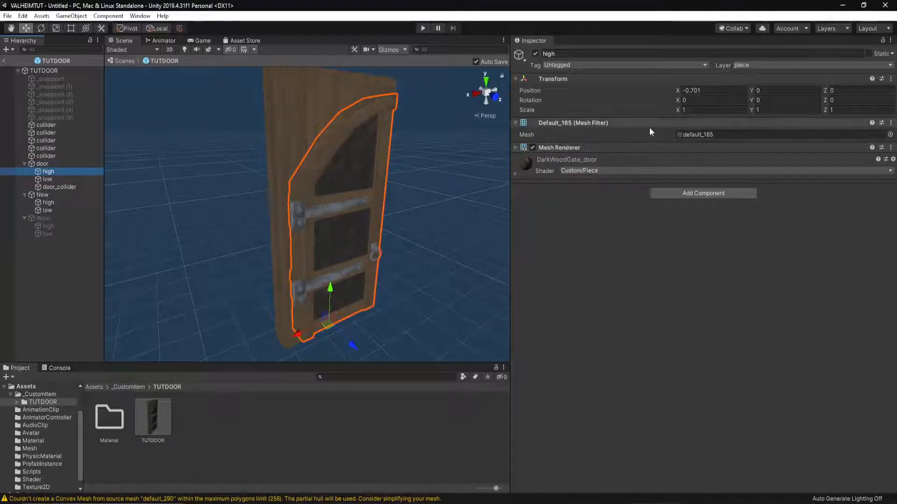
pyautogui.click(48, 180)
pyautogui.click(51, 188)
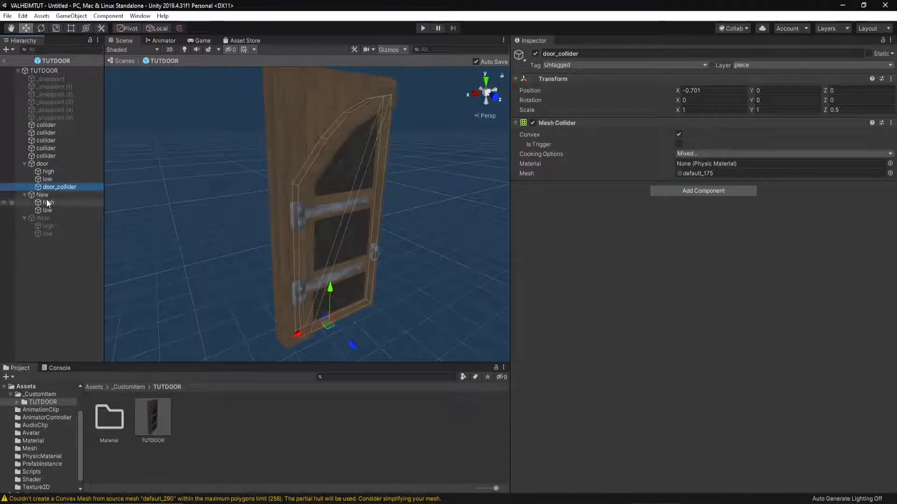
# Examine the high and low meshes under New, and expand the DarkWoodGate_mat material settings of the high mesh.
pyautogui.click(44, 196)
pyautogui.click(48, 211)
pyautogui.click(48, 203)
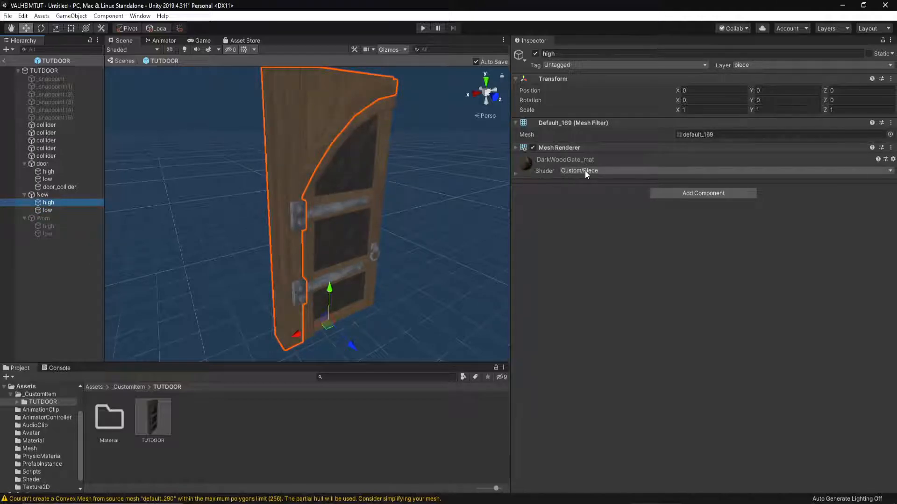
pyautogui.click(516, 173)
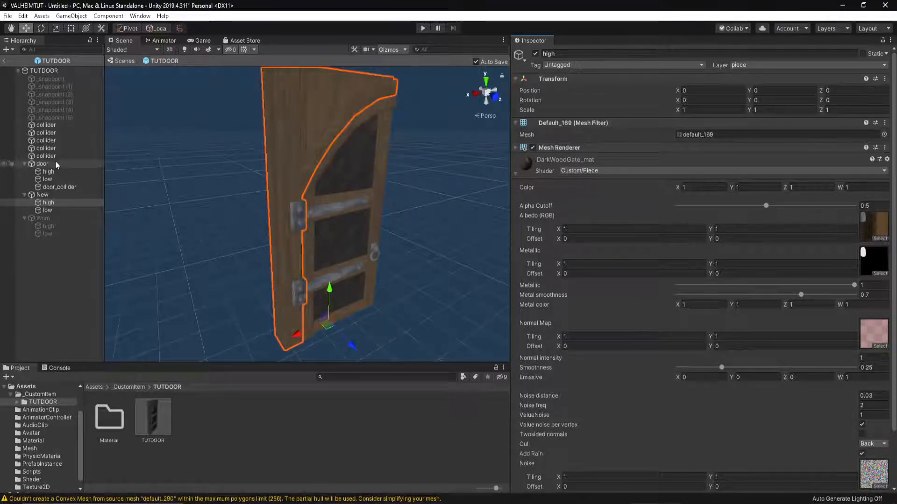
# Expand the DarkWoodGate_door material of the door's high mesh and move its Albedo texture from Texture2D into the TUTDOOR folder.
pyautogui.click(48, 70)
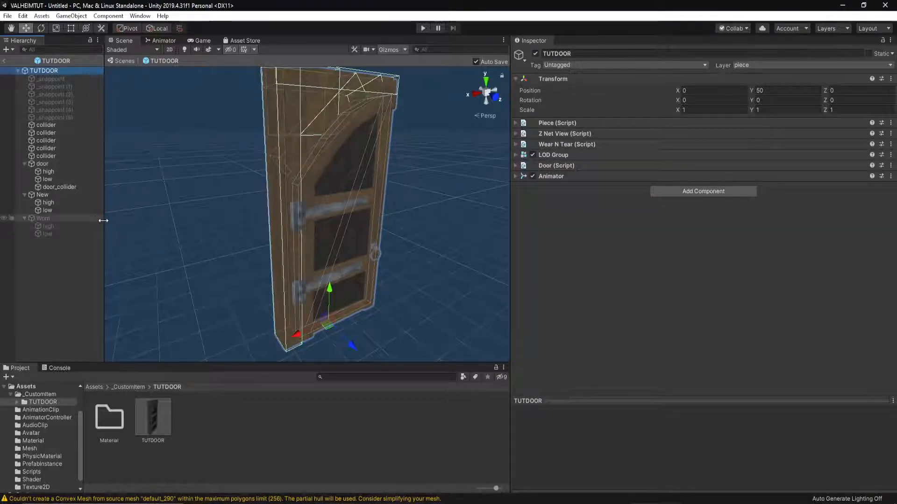
pyautogui.click(49, 171)
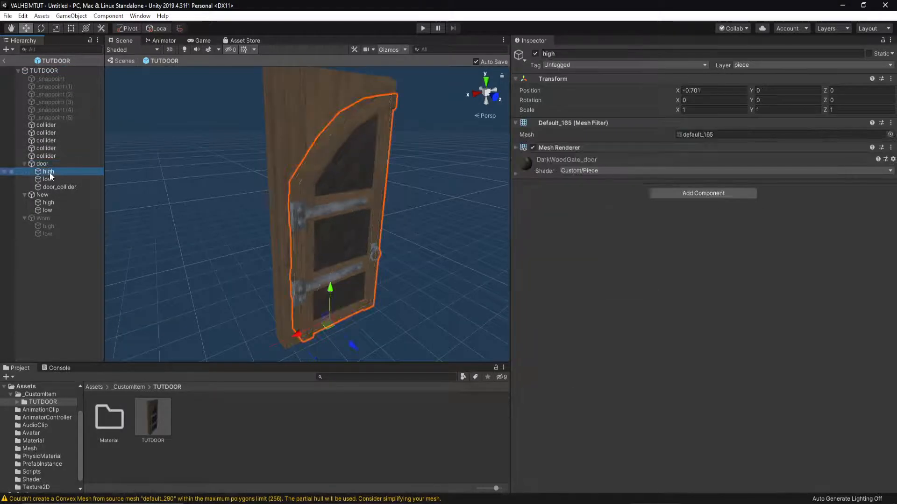
pyautogui.click(519, 174)
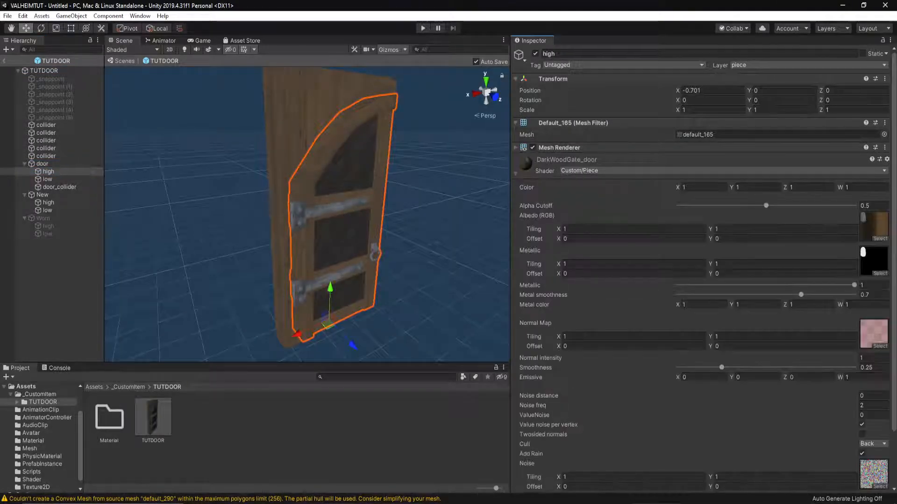
pyautogui.click(874, 222)
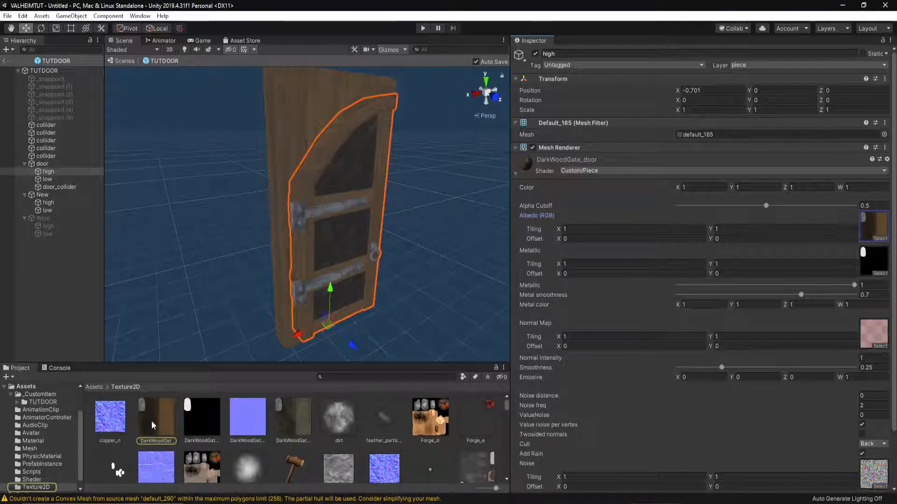
pyautogui.moveTo(164, 418); pyautogui.dragTo(43, 404)
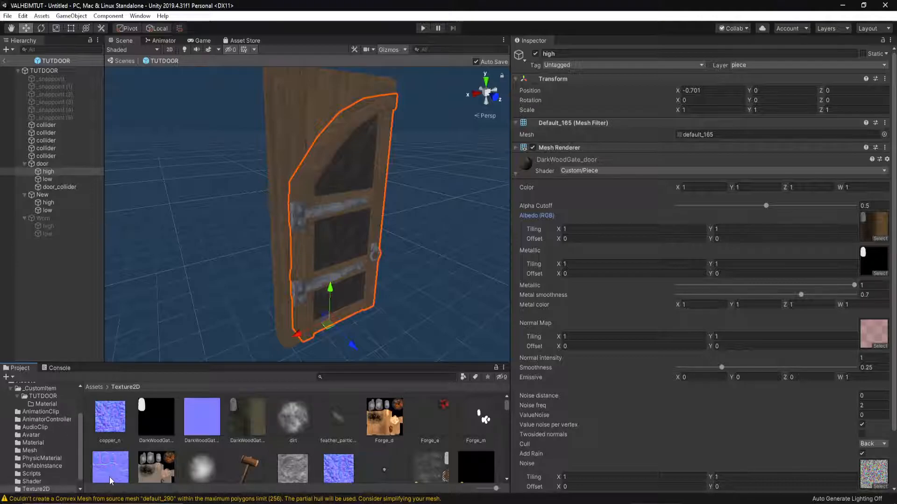
# Move the DarkWoodGate_door material's Metallic and Normal Map textures from Texture2D into the TUTDOOR folder.
pyautogui.click(873, 260)
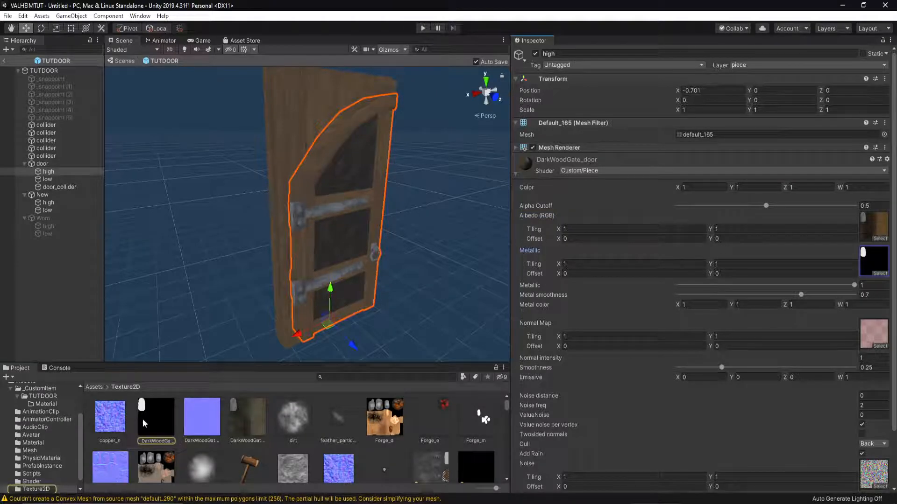
pyautogui.moveTo(158, 419); pyautogui.dragTo(45, 396)
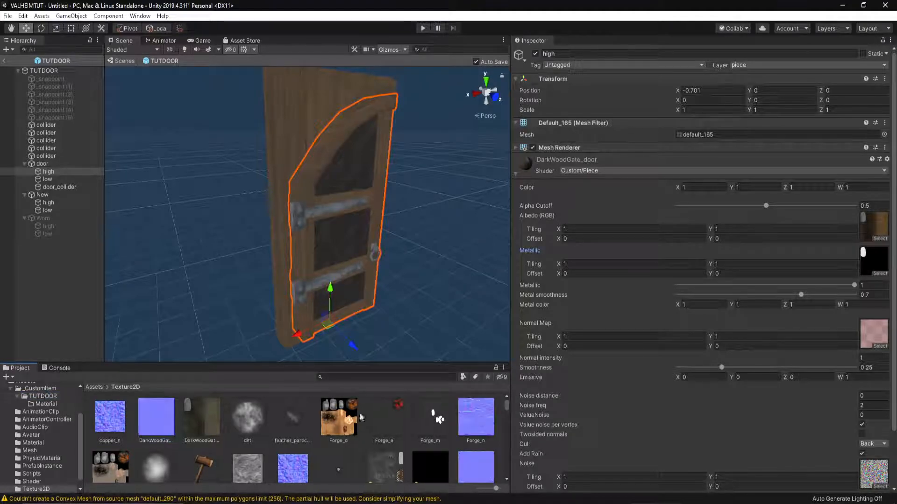
pyautogui.click(873, 332)
pyautogui.moveTo(156, 417); pyautogui.dragTo(47, 396)
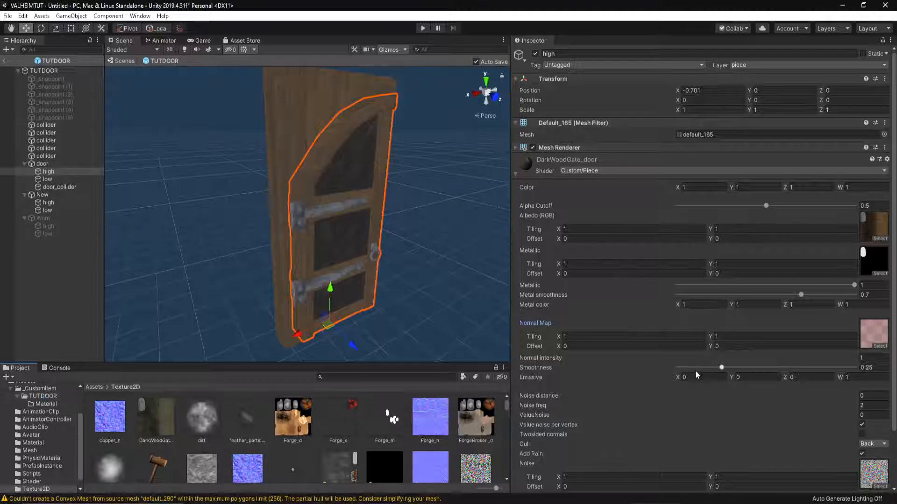
# Locate the material's Noise texture in the Texture2D folder and review the remaining Custom/Piece shader settings.
pyautogui.click(878, 473)
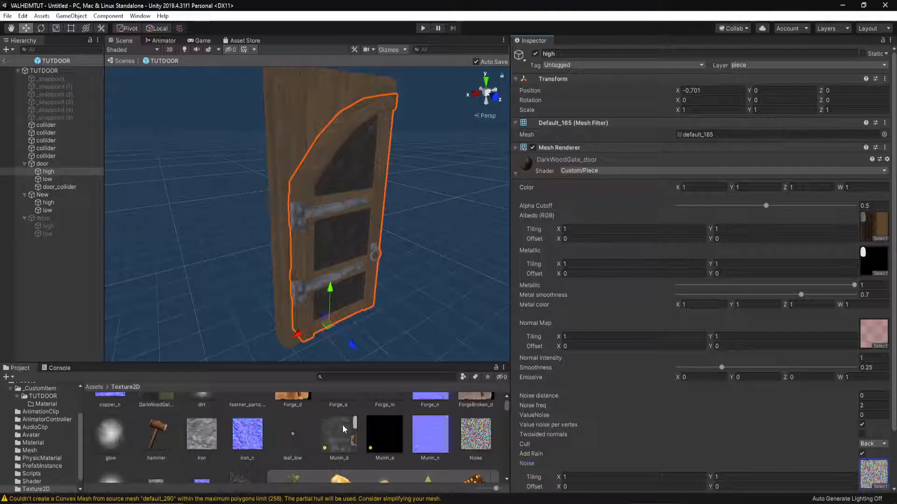
pyautogui.scroll(-3, 779, 404)
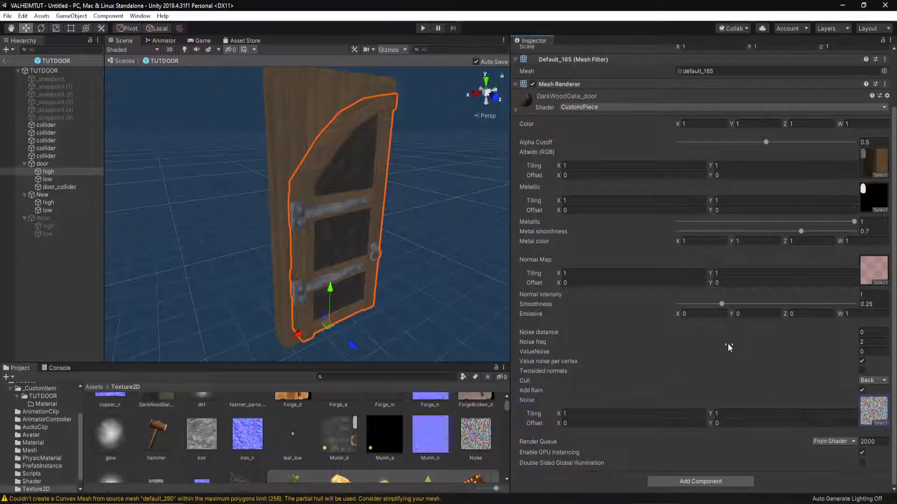
pyautogui.scroll(3, 730, 345)
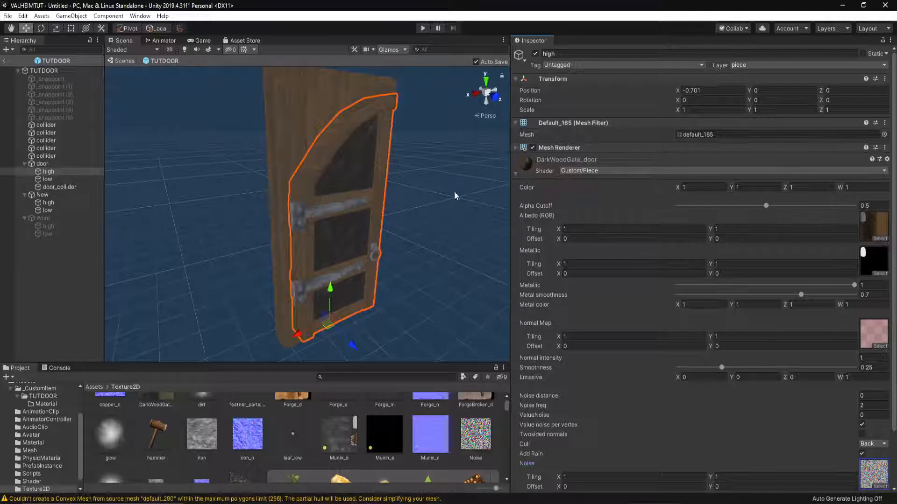
# Change the DarkWoodGate_door material's shader to Standard.
pyautogui.click(603, 170)
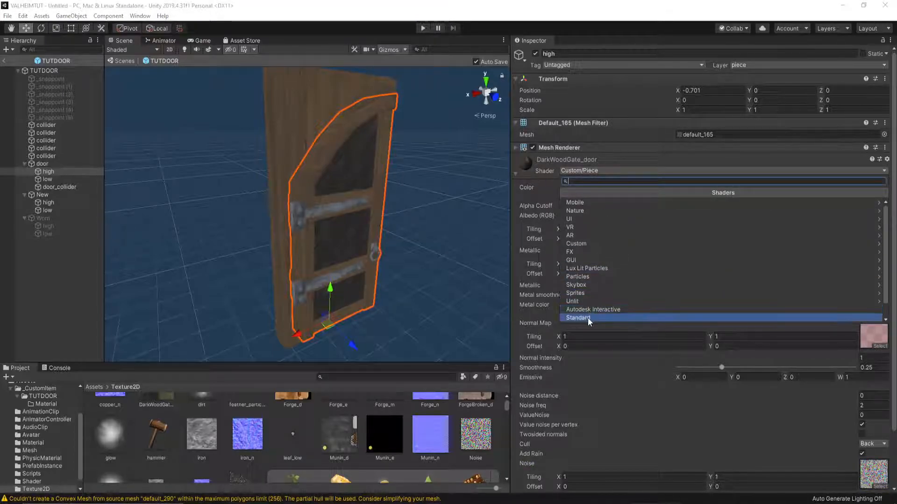
pyautogui.click(603, 319)
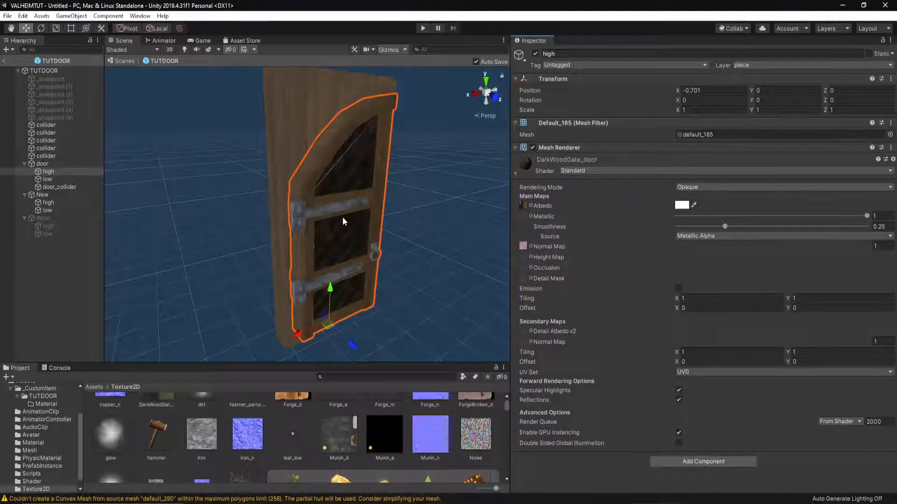
# Undo the shader change to compare the door's look with Custom/Piece, and set the DarkWoodGate_door material back to the Standard shader.
pyautogui.scroll(3, 383, 243)
pyautogui.scroll(-2, 383, 243)
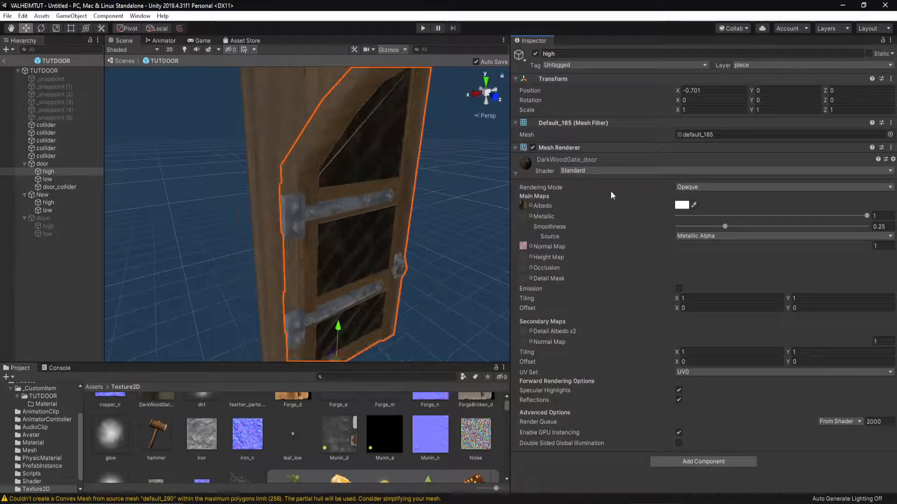
pyautogui.hotkey('ctrl', 'z')
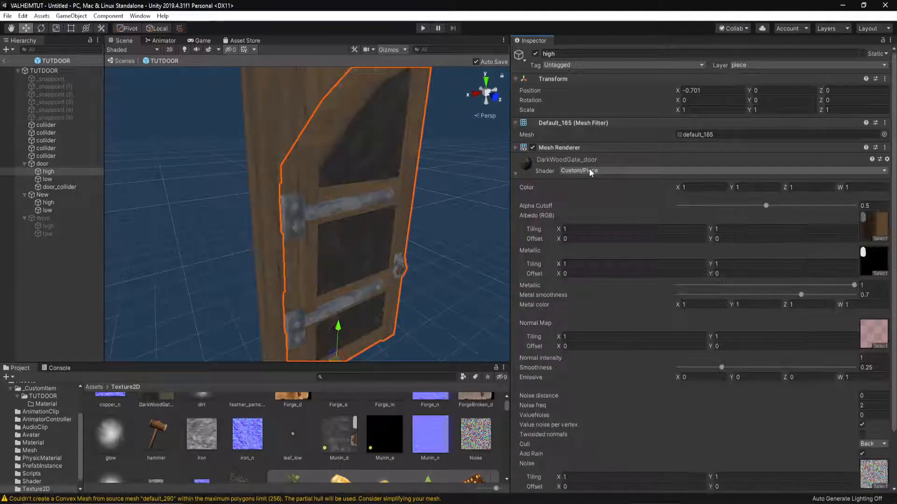
pyautogui.click(591, 171)
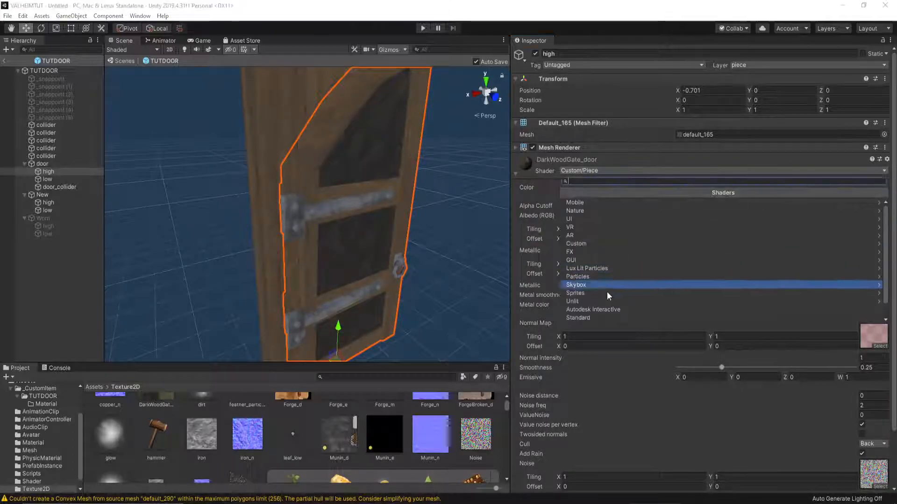
pyautogui.click(599, 316)
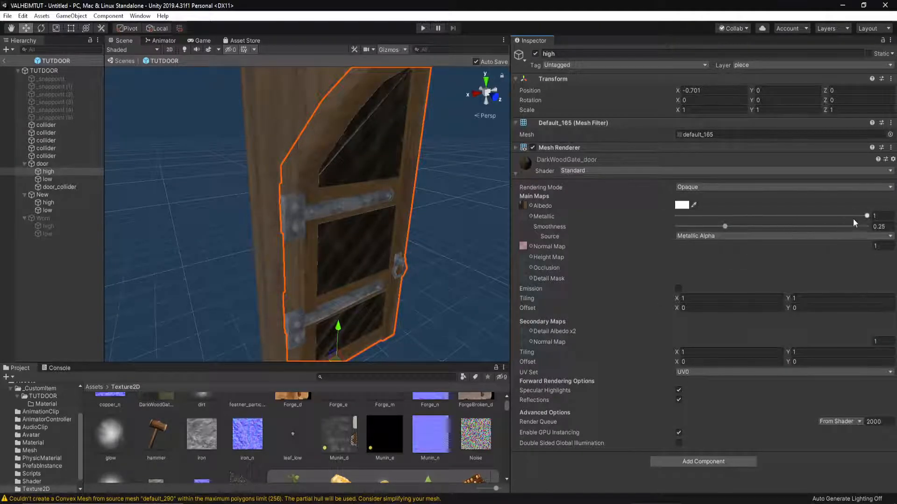
# Set the DarkWoodGate_door material's Metallic to 0.58 and its Smoothness to 0.146.
pyautogui.moveTo(866, 216)
pyautogui.mouseDown()
pyautogui.moveTo(692, 216)
pyautogui.moveTo(874, 217)
pyautogui.mouseUp()
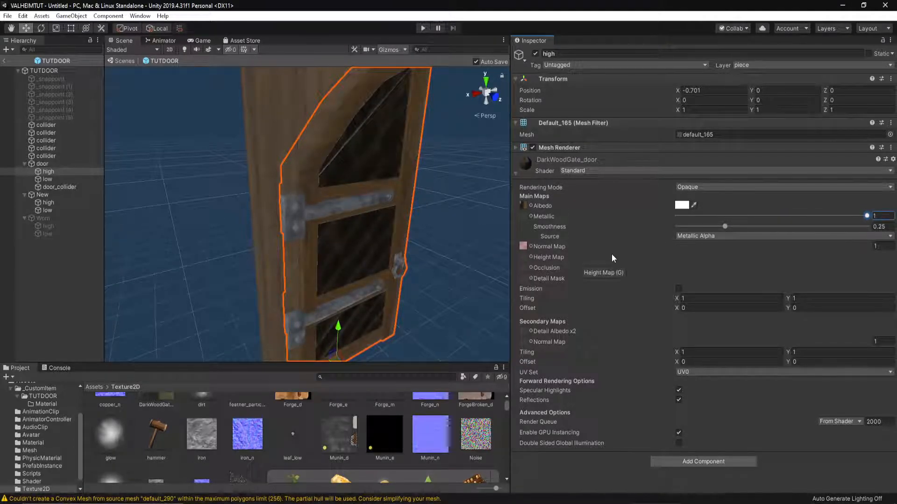
pyautogui.click(578, 171)
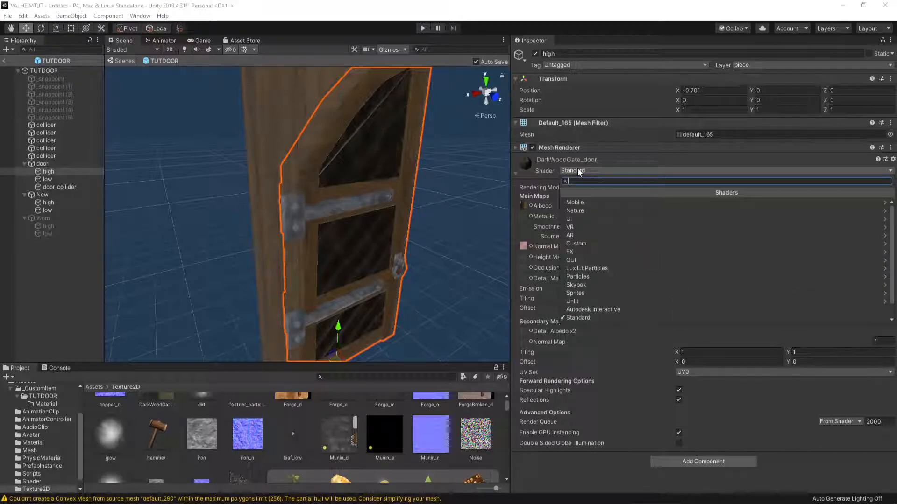
pyautogui.click(378, 237)
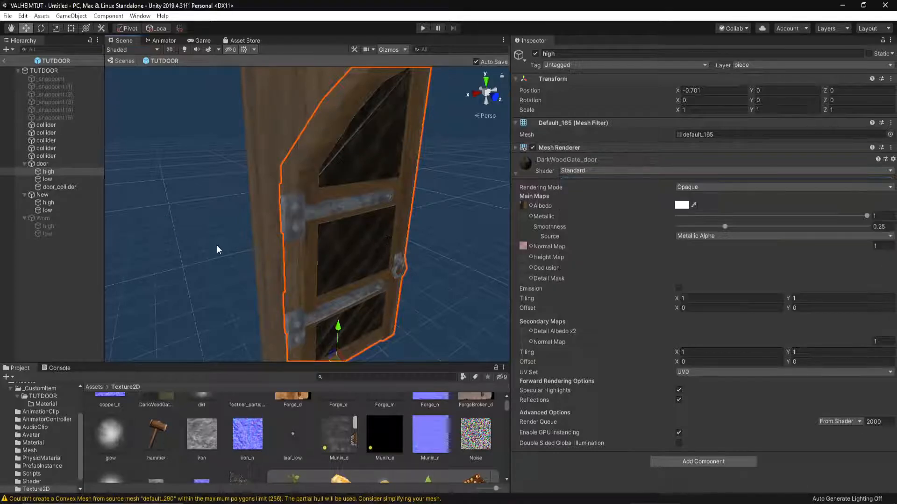
pyautogui.moveTo(867, 216); pyautogui.dragTo(800, 217)
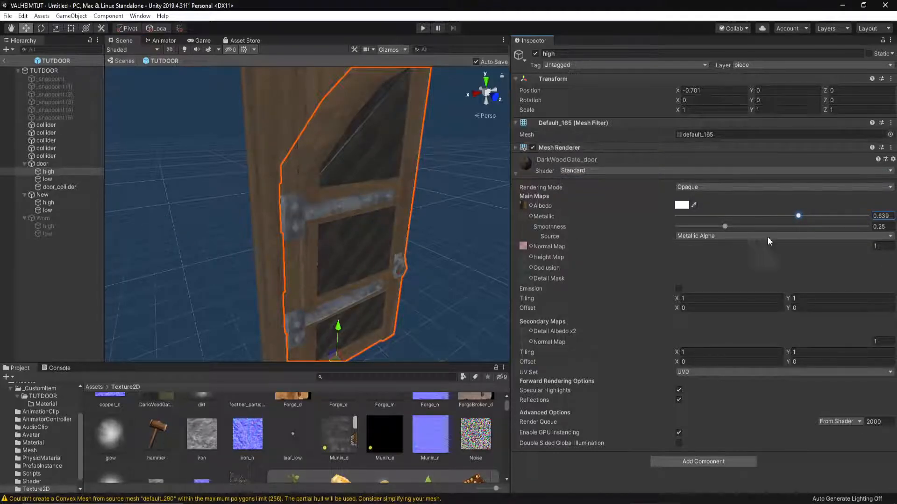
pyautogui.moveTo(799, 215); pyautogui.dragTo(787, 216)
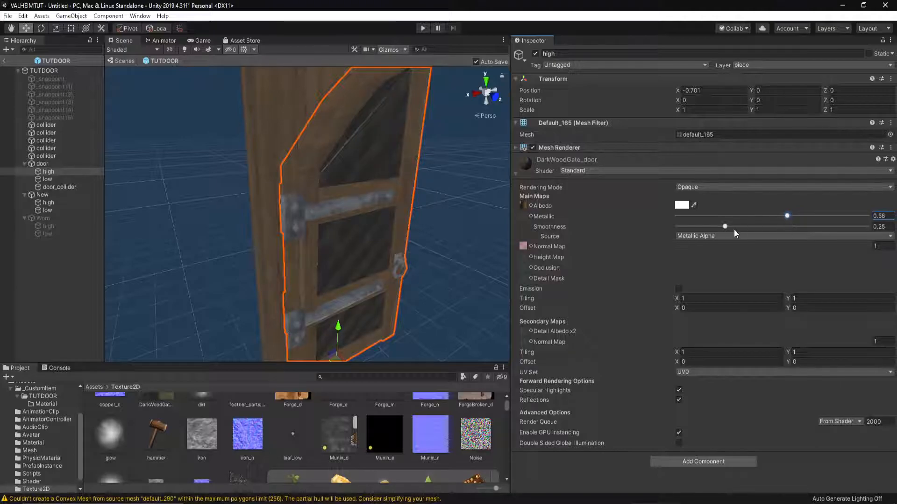
pyautogui.moveTo(725, 226)
pyautogui.mouseDown()
pyautogui.moveTo(793, 230)
pyautogui.moveTo(706, 239)
pyautogui.mouseUp()
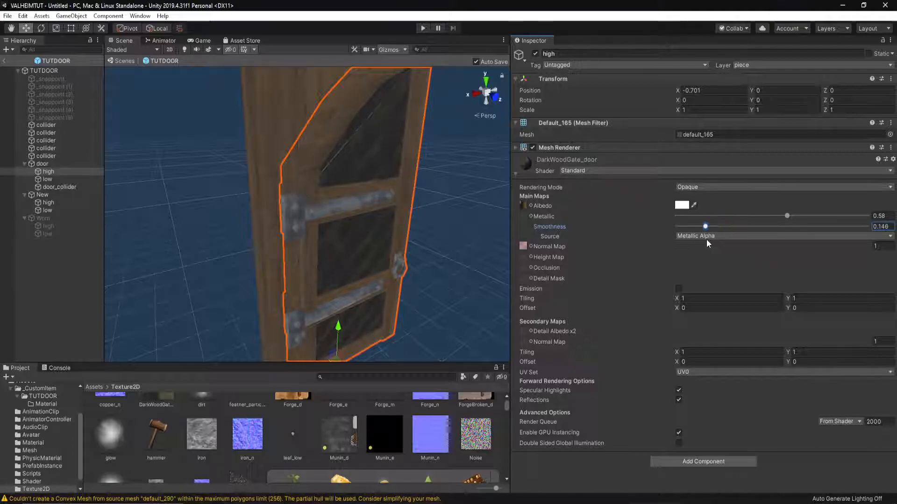
# Locate the Albedo texture of the door's low mesh in the project files and rename it TUTDOOR_albedo.
pyautogui.click(58, 70)
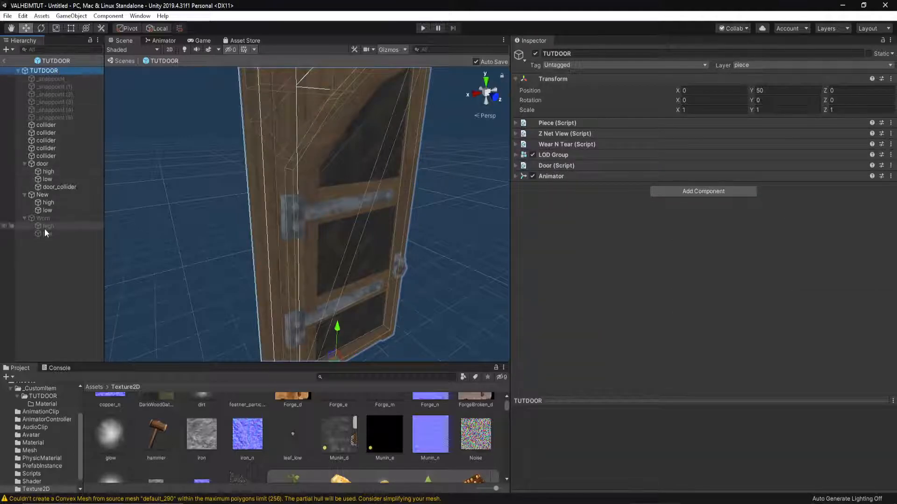
pyautogui.click(47, 179)
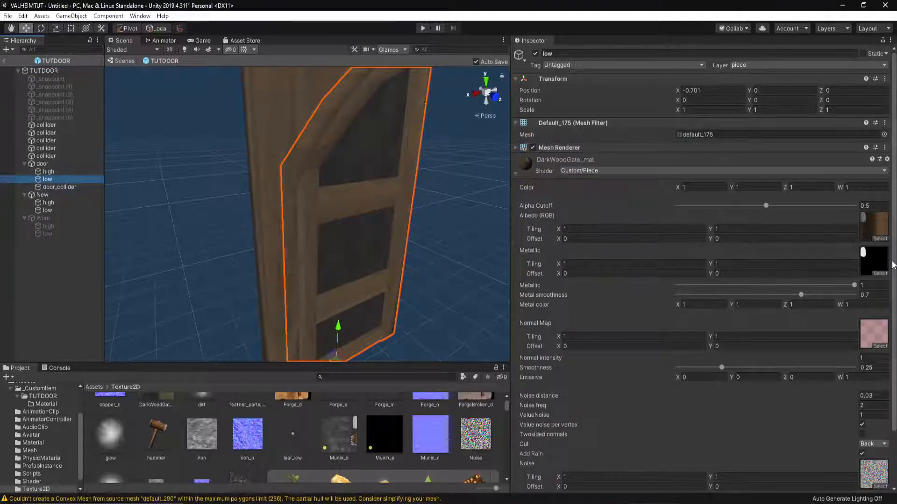
pyautogui.click(873, 226)
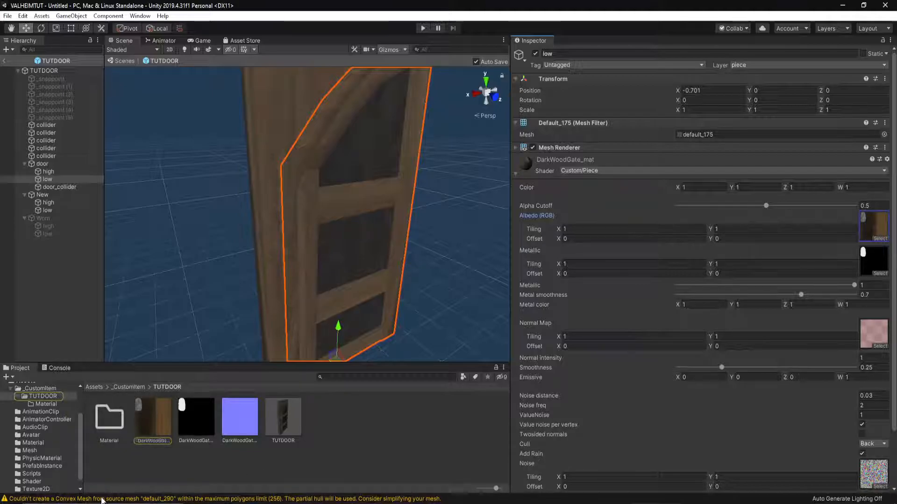
pyautogui.click(153, 441)
pyautogui.press('F2')
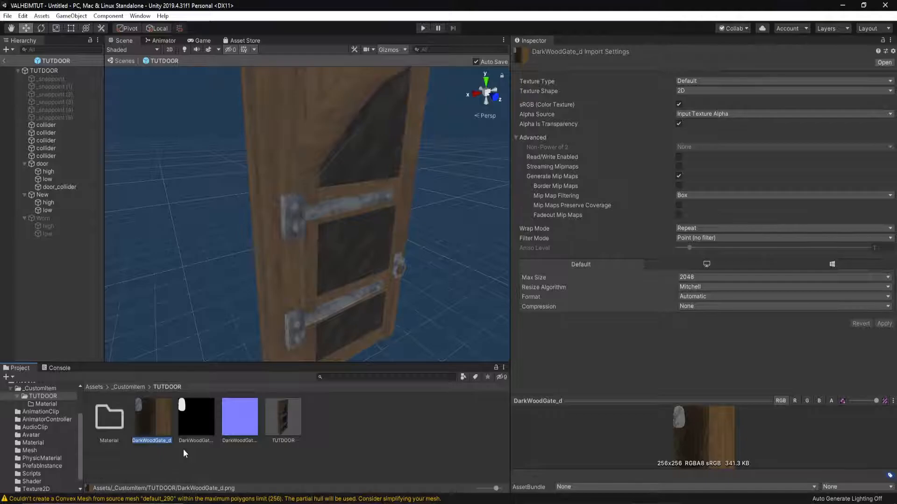
pyautogui.write('TUTDOOR')
pyautogui.write('_')
pyautogui.write('albedo')
pyautogui.press('Return')
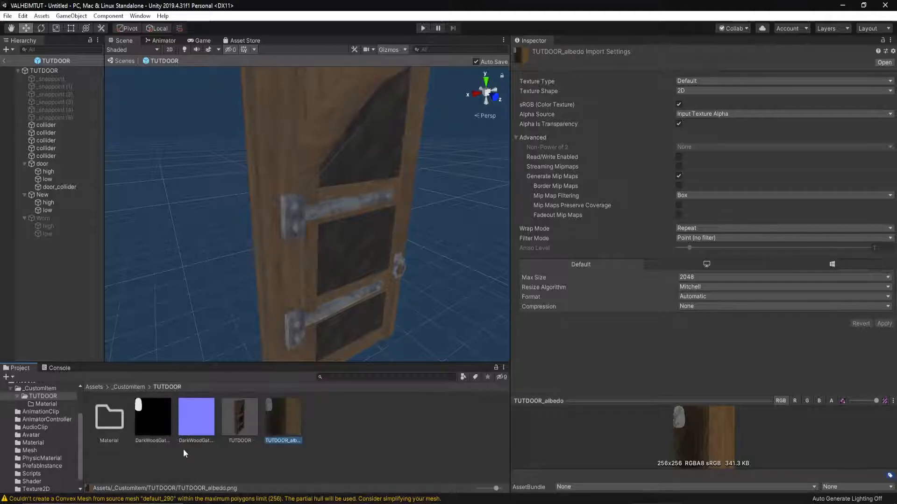
# Rename the metallic texture in the TUTDOOR folder as TUTDOOR_metallic.
pyautogui.click(156, 442)
pyautogui.click(152, 442)
pyautogui.write('TUTDO')
pyautogui.write('OR_')
pyautogui.write('metallic')
pyautogui.press('Return')
# Rename the DarkWoodGate_n texture in the TUTDOOR folder as TUTDOOR_NORMALMAP.
pyautogui.click(153, 442)
pyautogui.click(148, 440)
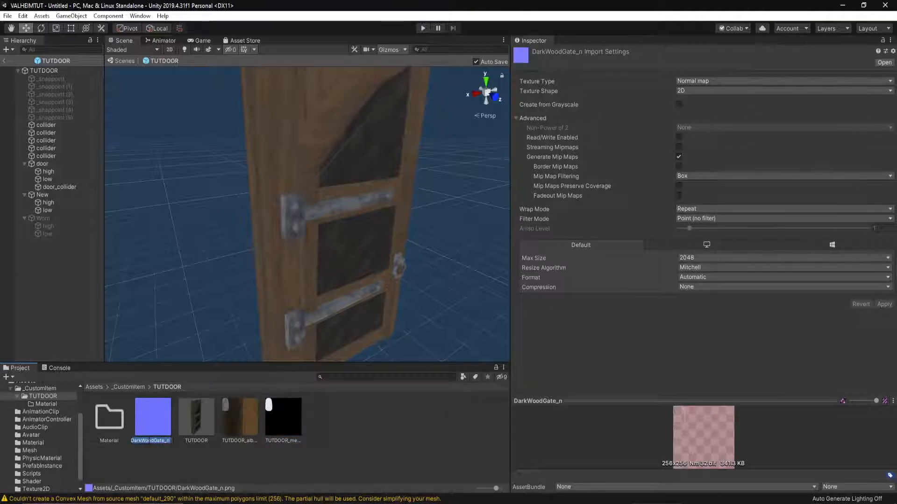
pyautogui.write('TUTD')
pyautogui.write('OOR_')
pyautogui.write('NORMALMAP')
pyautogui.press('Return')
pyautogui.click(313, 436)
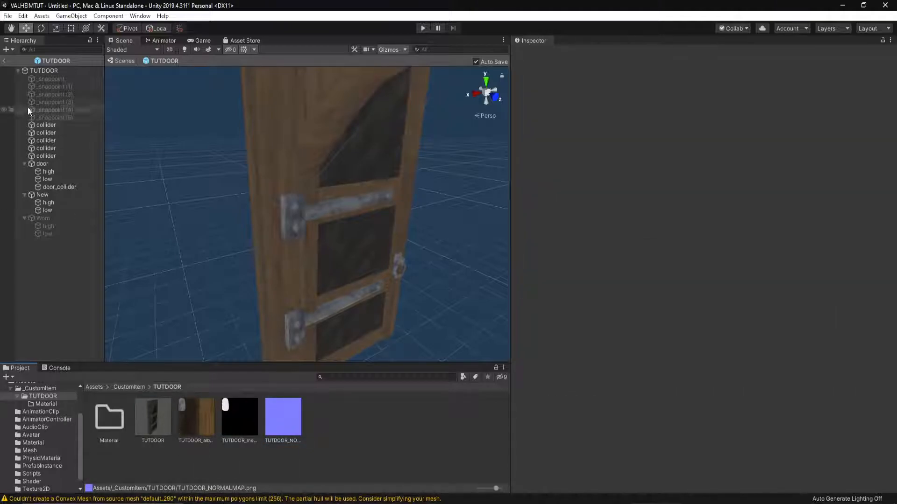
# Check the material of the door's high mesh and examine the DarkWoodGate materials in the Assets/Material folder.
pyautogui.click(48, 172)
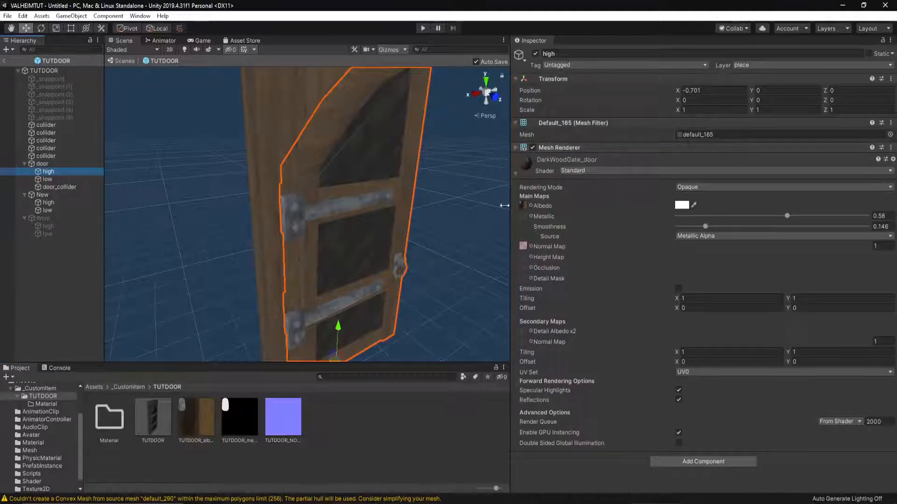
pyautogui.click(525, 161)
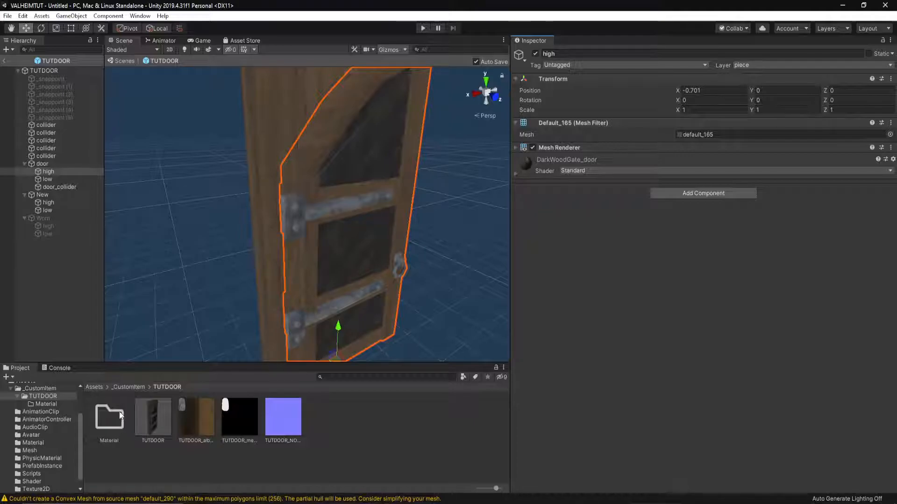
pyautogui.scroll(-1, 35, 432)
pyautogui.click(33, 433)
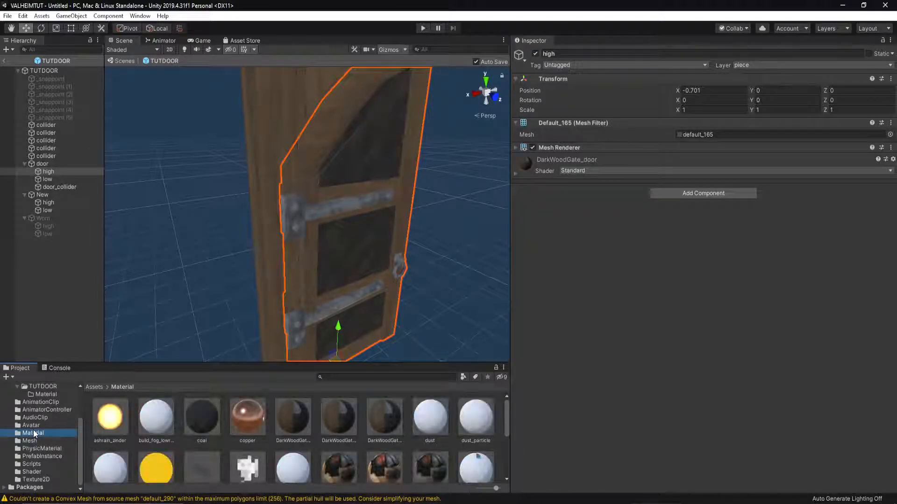
pyautogui.click(300, 414)
pyautogui.click(340, 415)
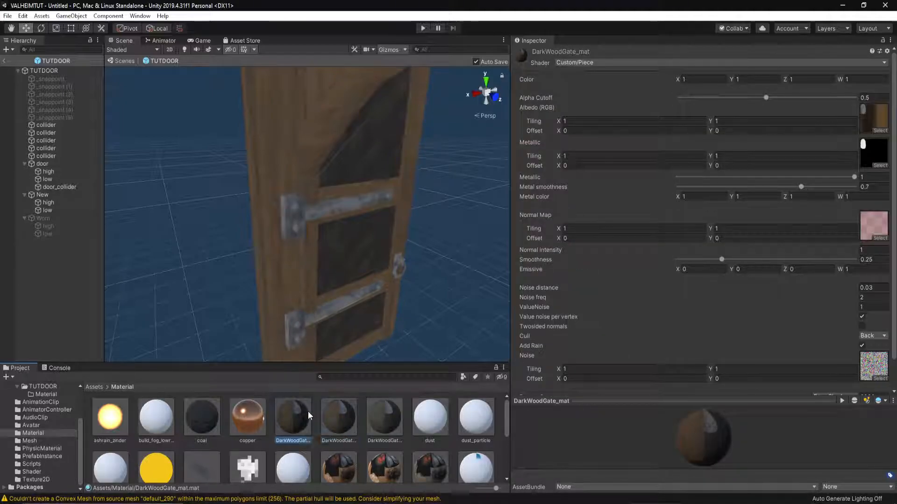
pyautogui.click(308, 411)
pyautogui.click(340, 413)
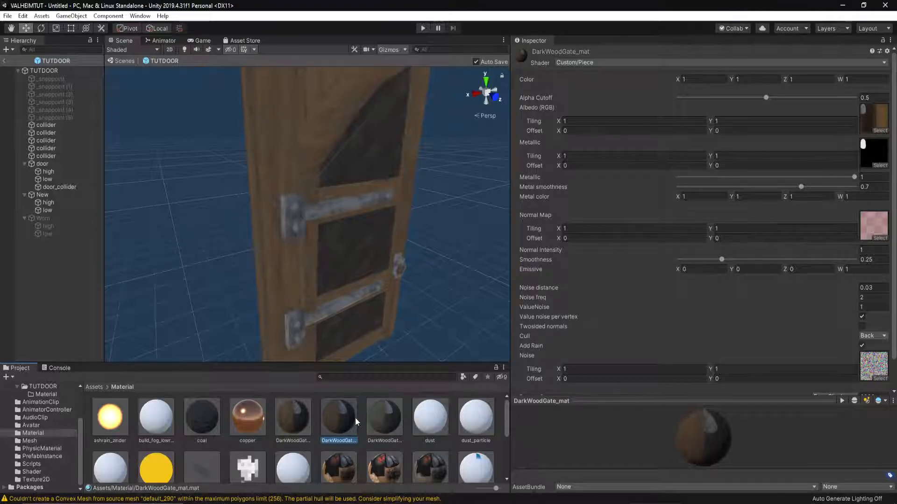
pyautogui.click(386, 421)
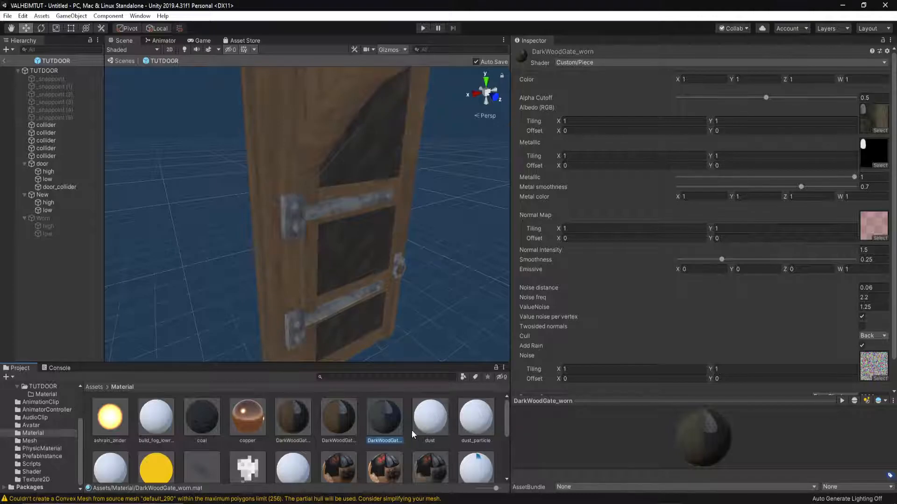
# Move the DarkWoodGate_door, DarkWoodGate_mat and DarkWoodGate_worn materials into the TUTDOOR Material subfolder and open that subfolder.
pyautogui.click(290, 419)
pyautogui.keyDown('shift'); pyautogui.click(385, 417); pyautogui.keyUp('shift')
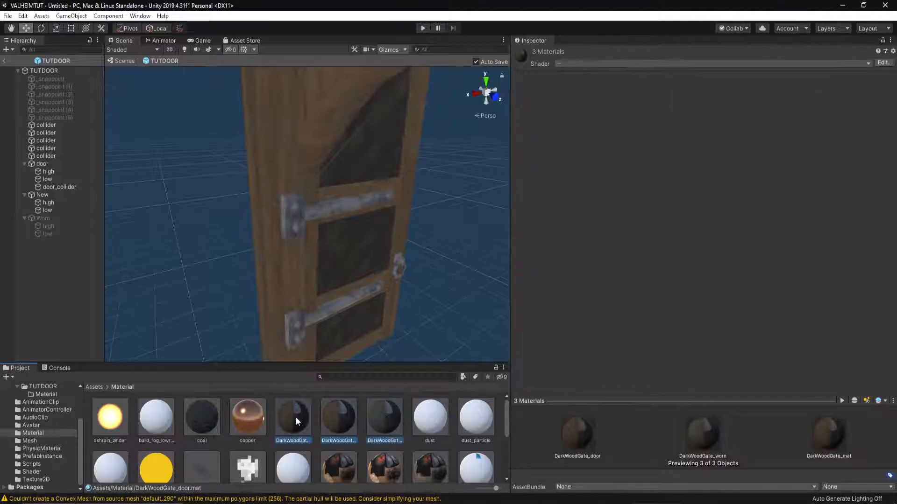
pyautogui.moveTo(57, 402); pyautogui.dragTo(52, 396)
pyautogui.click(44, 394)
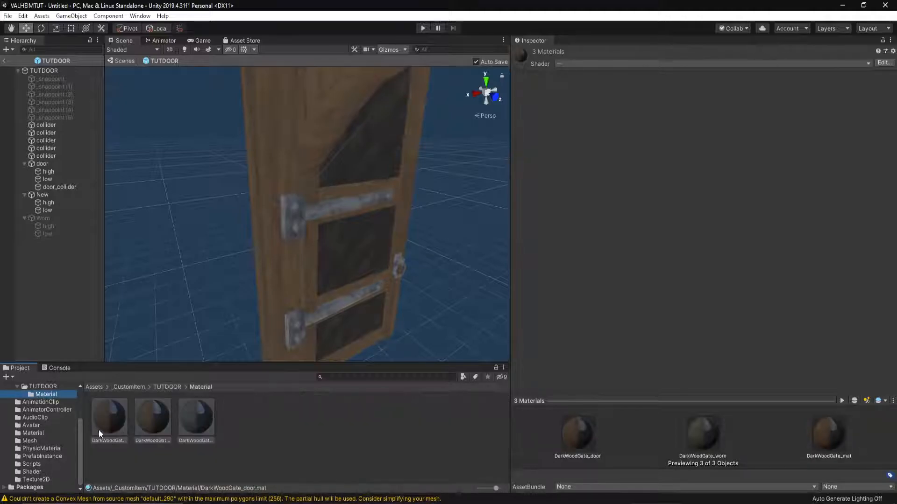
# Check the Albedo and Normal Map textures of the DarkWoodGate_door material and assign TUTDOOR_metallic as its Metallic map.
pyautogui.click(102, 417)
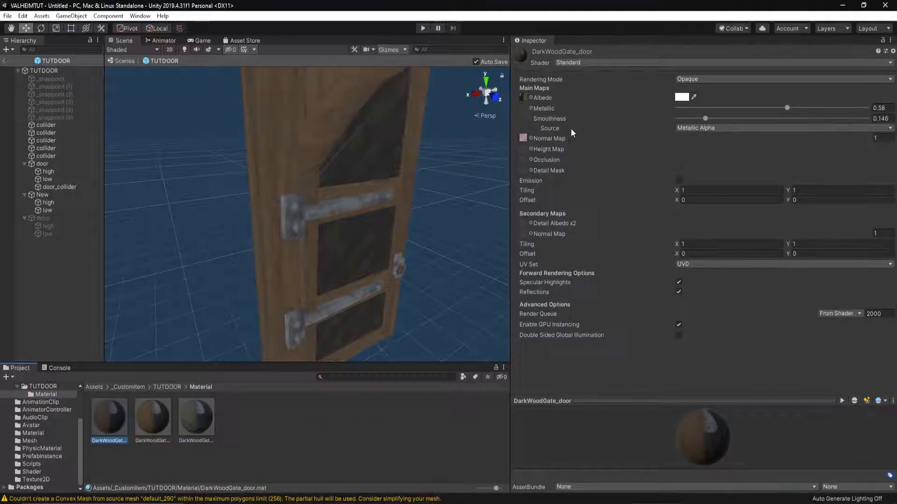
pyautogui.click(523, 97)
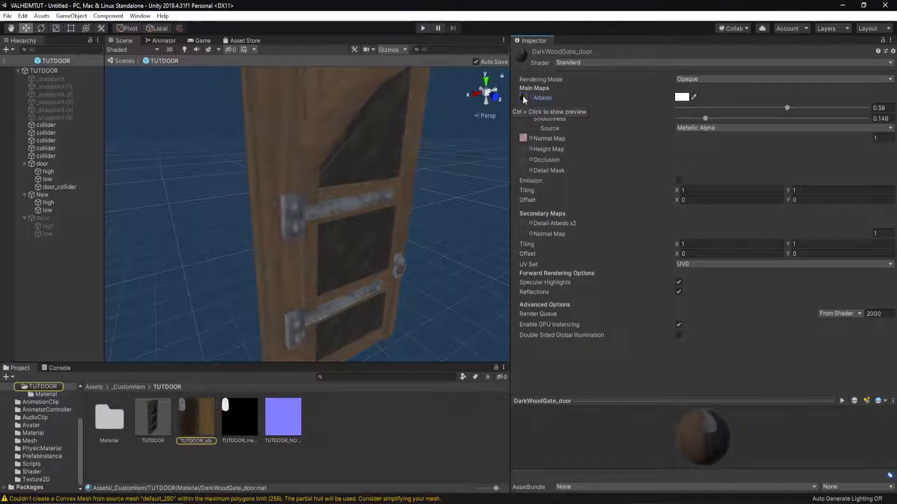
pyautogui.click(522, 137)
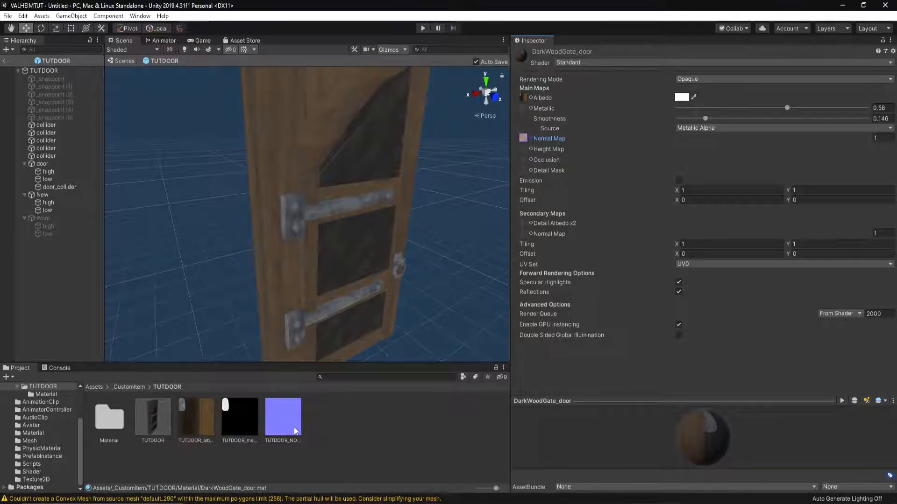
pyautogui.moveTo(234, 424); pyautogui.dragTo(524, 108)
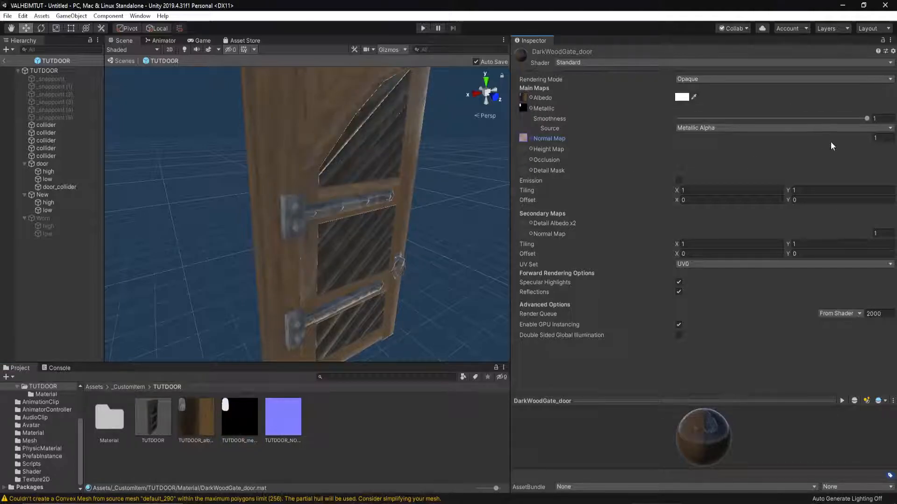
# Set the material's Smoothness to 0, try Albedo Alpha as its source and return the source to Metallic Alpha.
pyautogui.moveTo(866, 118); pyautogui.dragTo(668, 117)
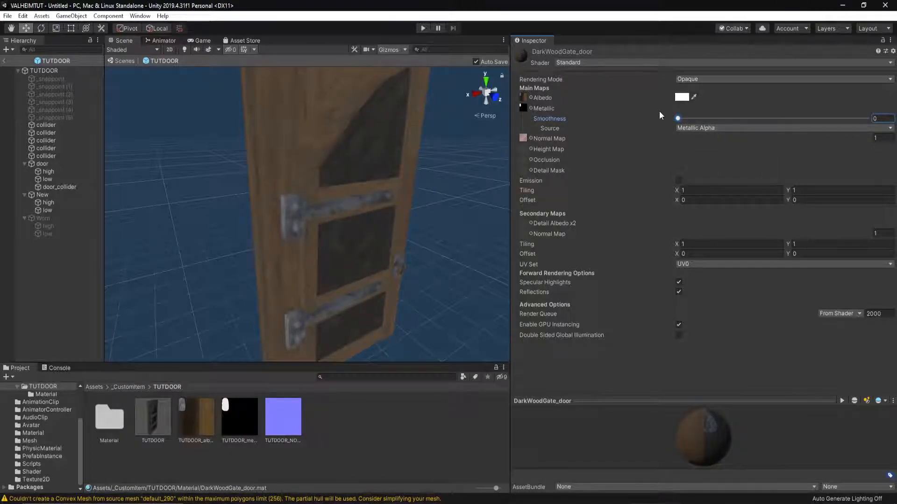
pyautogui.click(692, 128)
pyautogui.click(708, 149)
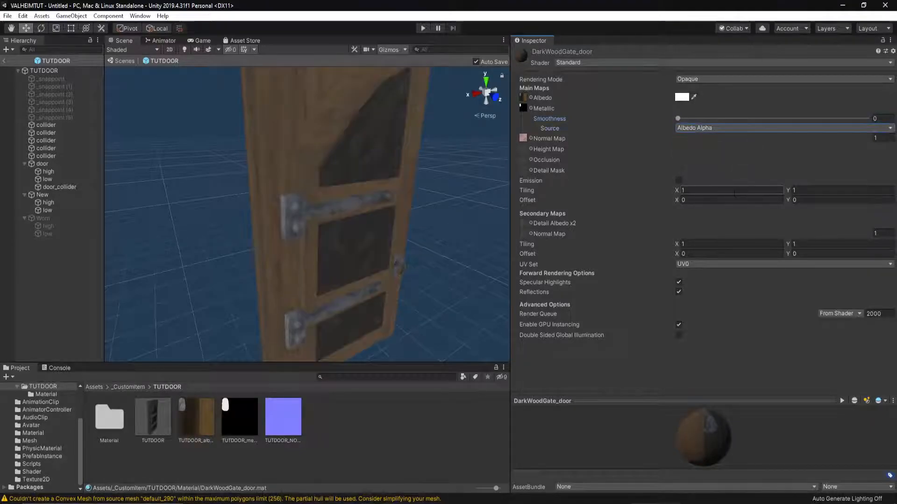
pyautogui.click(699, 128)
pyautogui.click(701, 136)
# Toggle the scene lighting on and off several times to examine the door's material from a distance.
pyautogui.scroll(-5, 336, 223)
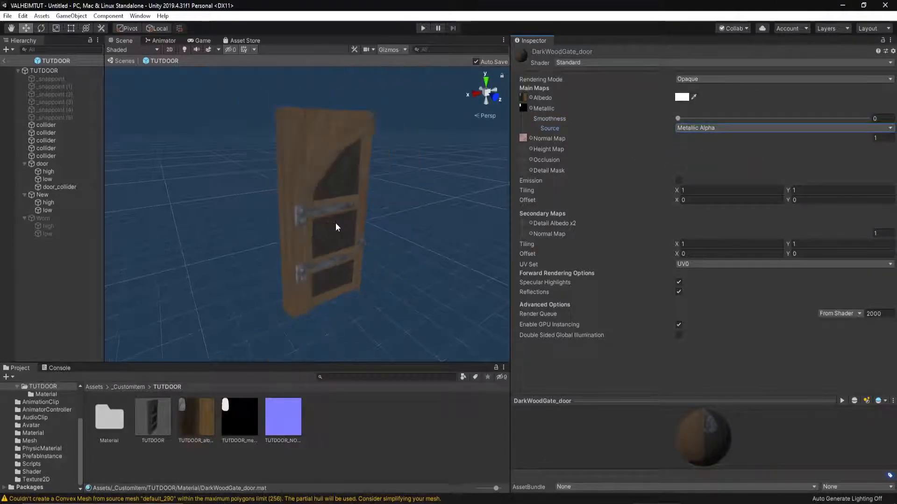
pyautogui.click(185, 49)
pyautogui.click(185, 49)
pyautogui.click(184, 49)
pyautogui.click(184, 50)
pyautogui.click(185, 49)
pyautogui.click(183, 49)
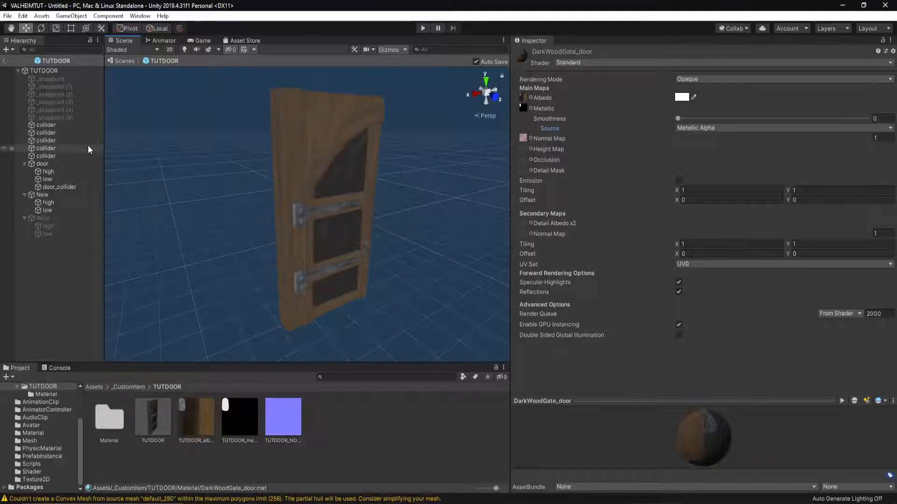
# Clear the console's warnings and return to the project files.
pyautogui.click(68, 369)
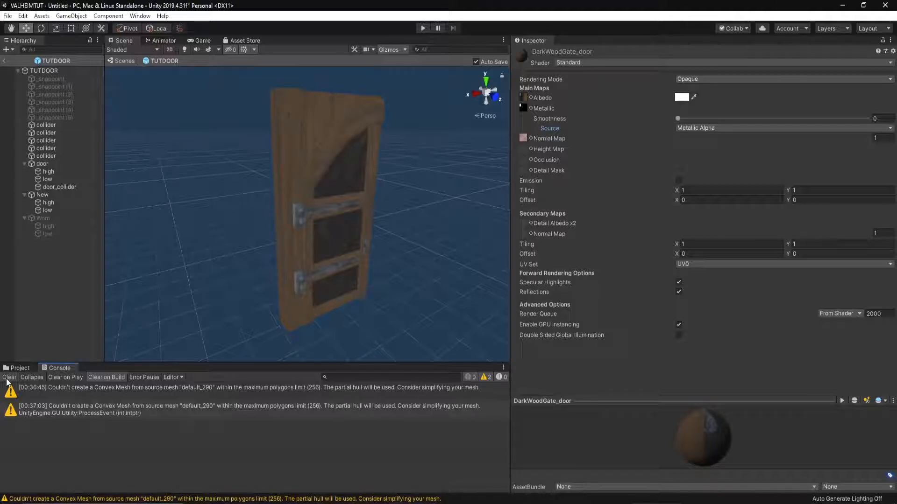
pyautogui.click(8, 377)
pyautogui.click(9, 369)
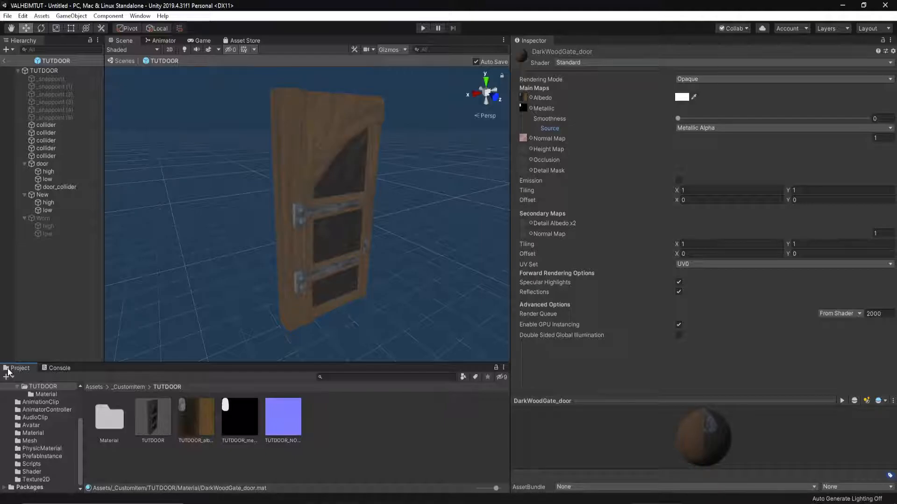
# Widen the scene view and hide the gizmos around the TUTDOOR root object.
pyautogui.moveTo(511, 174); pyautogui.dragTo(607, 171)
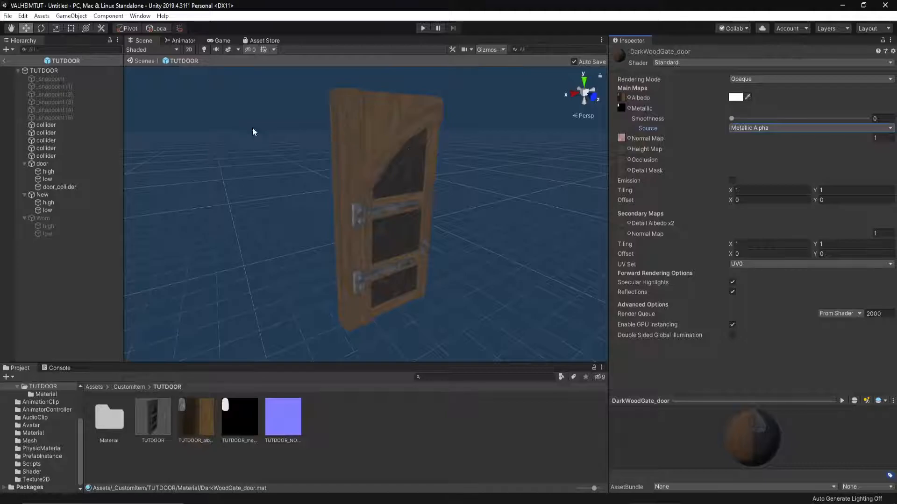
pyautogui.click(50, 72)
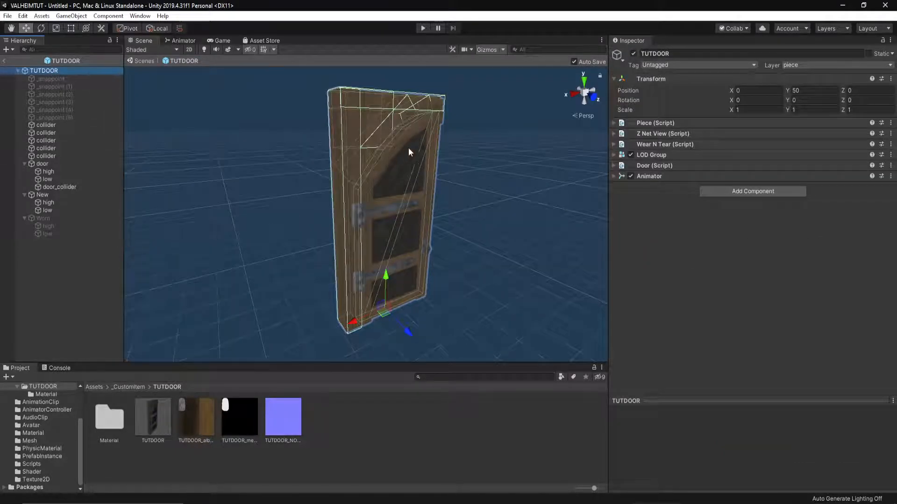
pyautogui.click(484, 49)
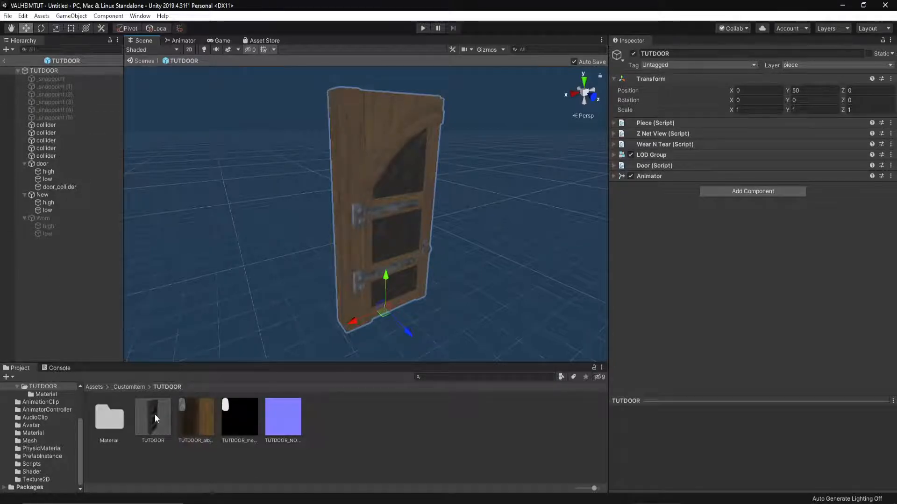
# Set TUTDOOR_albedo to Max Size 128, High Quality crunch compression at quality 100 and Read/Write Enabled, and apply the import settings.
pyautogui.click(199, 418)
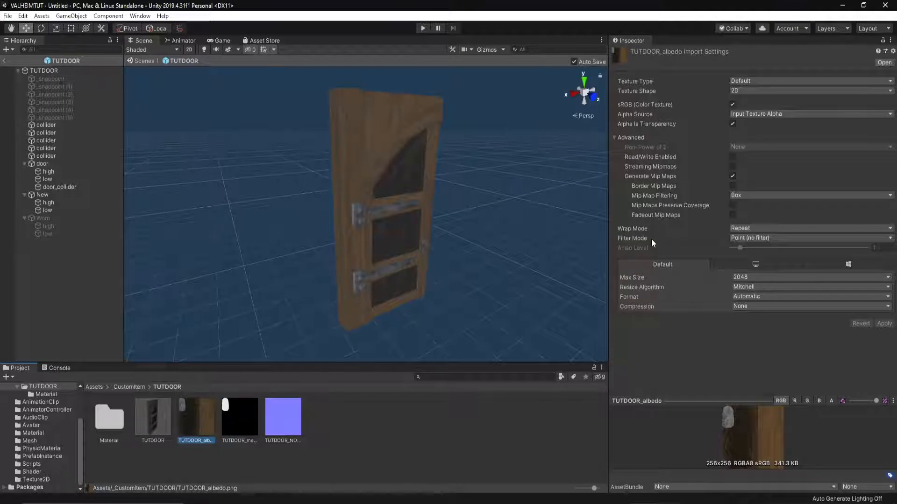
pyautogui.click(738, 277)
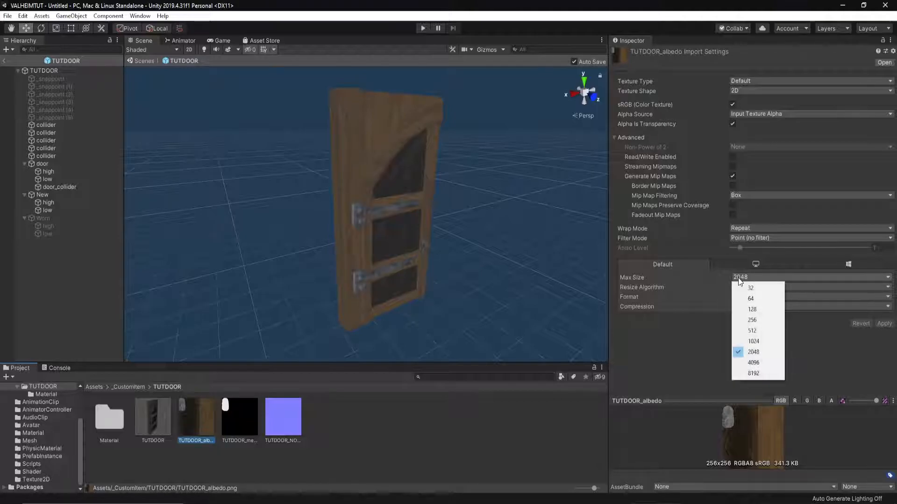
pyautogui.click(752, 310)
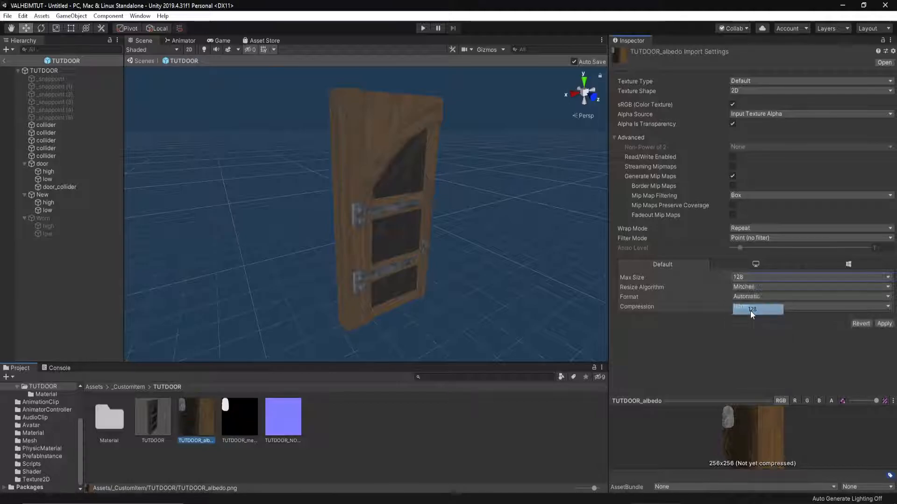
pyautogui.click(747, 308)
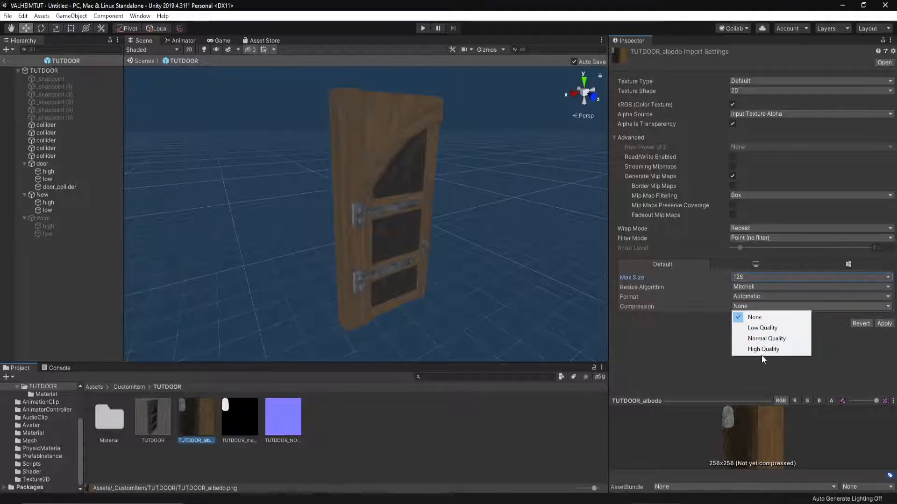
pyautogui.click(763, 349)
pyautogui.click(735, 317)
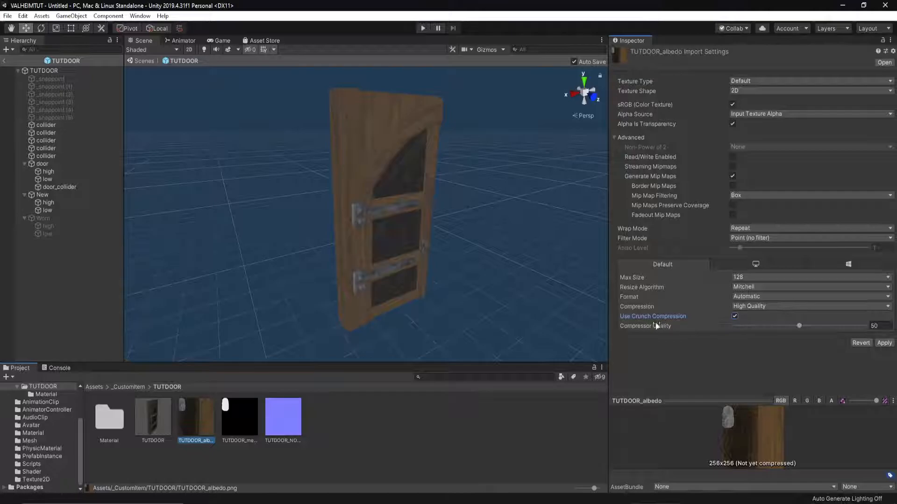
pyautogui.moveTo(798, 325); pyautogui.dragTo(872, 326)
pyautogui.click(889, 344)
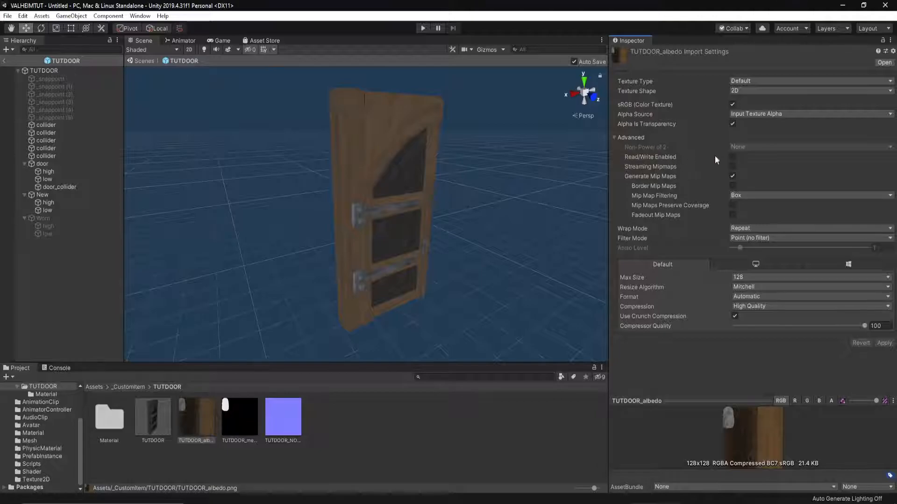
pyautogui.click(732, 156)
pyautogui.click(884, 343)
# Apply Read/Write Enabled, Max Size 128 and High Quality crunch compression at quality 100 to the TUTDOOR metallic and normal map textures together.
pyautogui.click(239, 422)
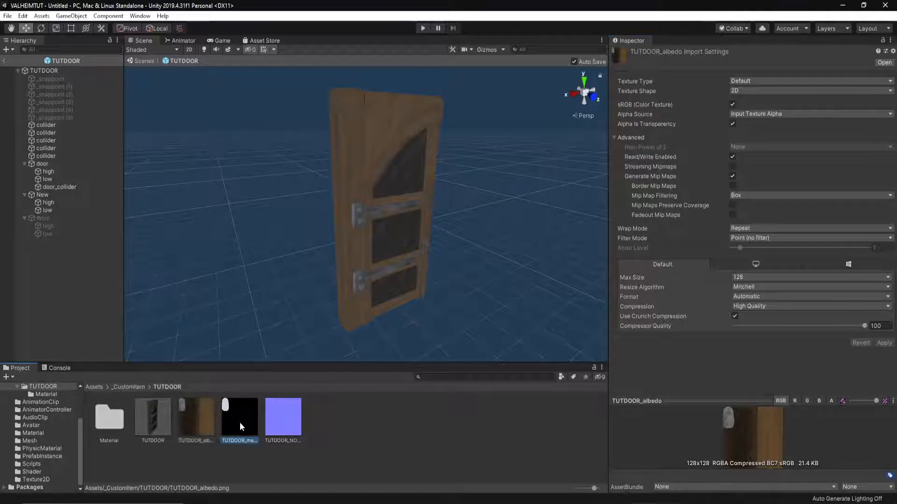
pyautogui.keyDown('ctrl'); pyautogui.click(287, 414); pyautogui.keyUp('ctrl')
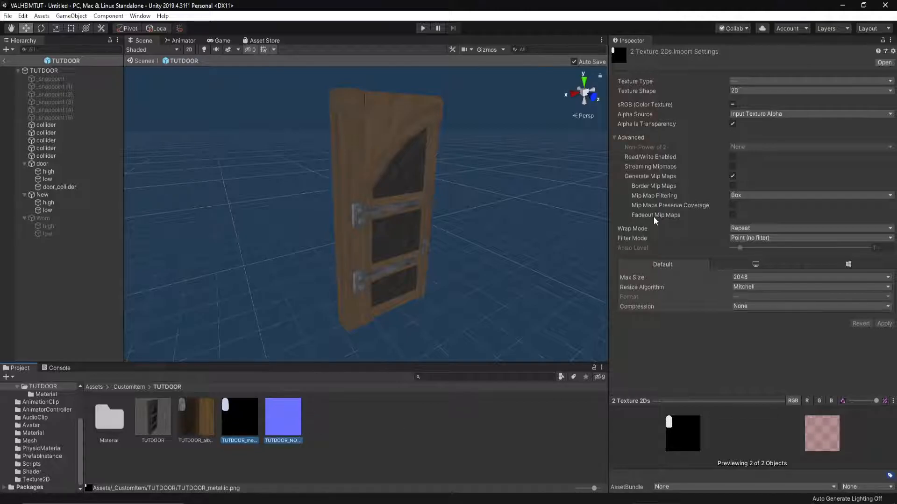
pyautogui.click(732, 158)
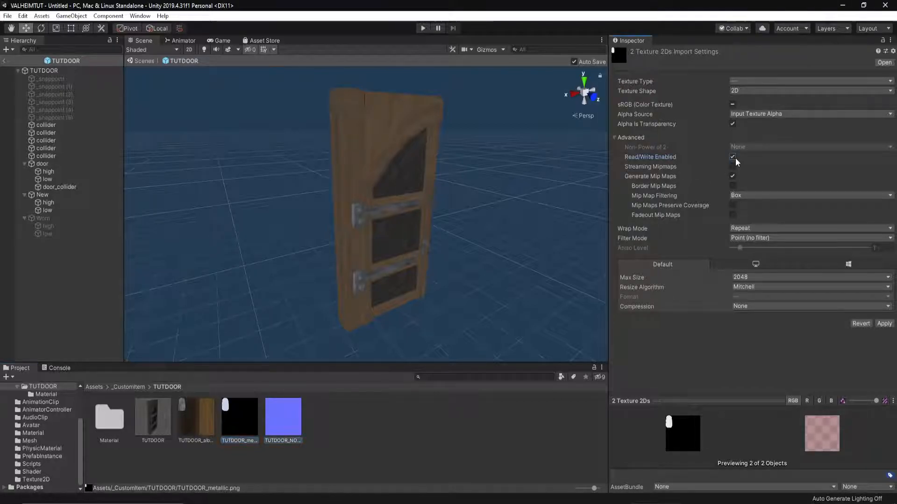
pyautogui.click(747, 276)
pyautogui.click(761, 309)
pyautogui.click(765, 307)
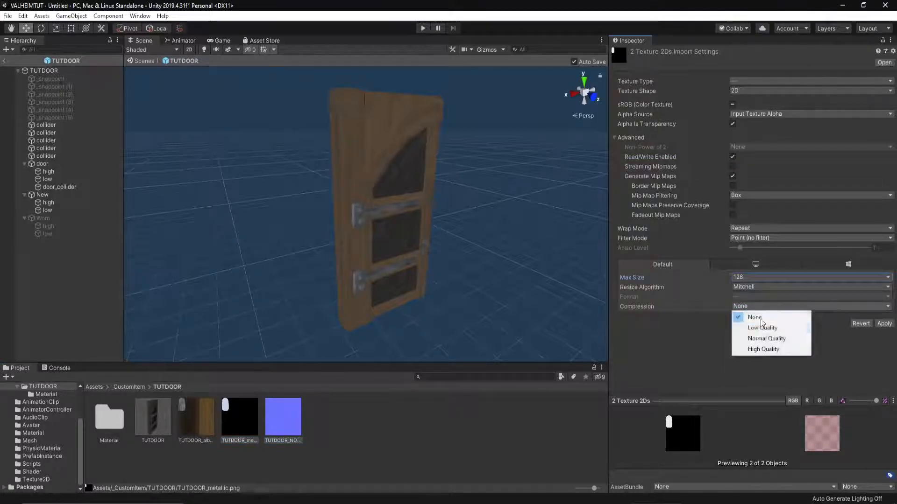
pyautogui.click(762, 350)
pyautogui.click(734, 317)
pyautogui.moveTo(794, 325); pyautogui.dragTo(865, 325)
pyautogui.click(884, 343)
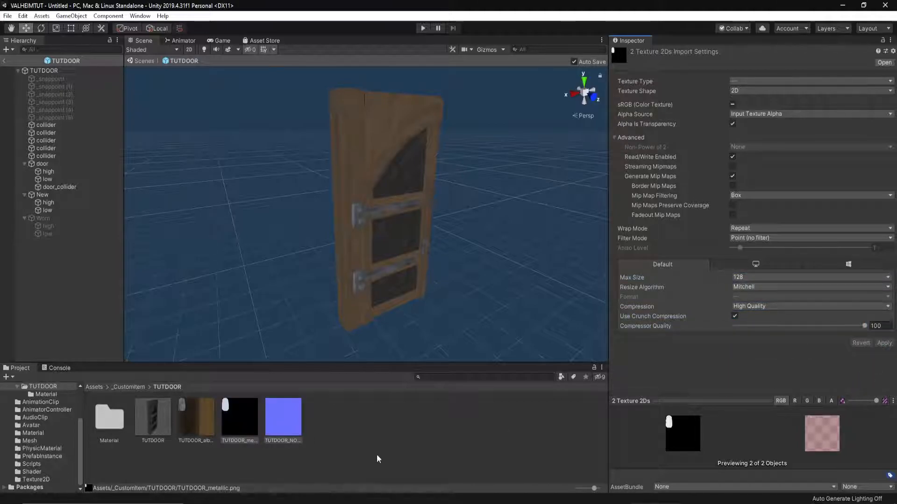
# Check the import settings of the TUTDOOR albedo, metallic and normal map textures one by one.
pyautogui.click(202, 422)
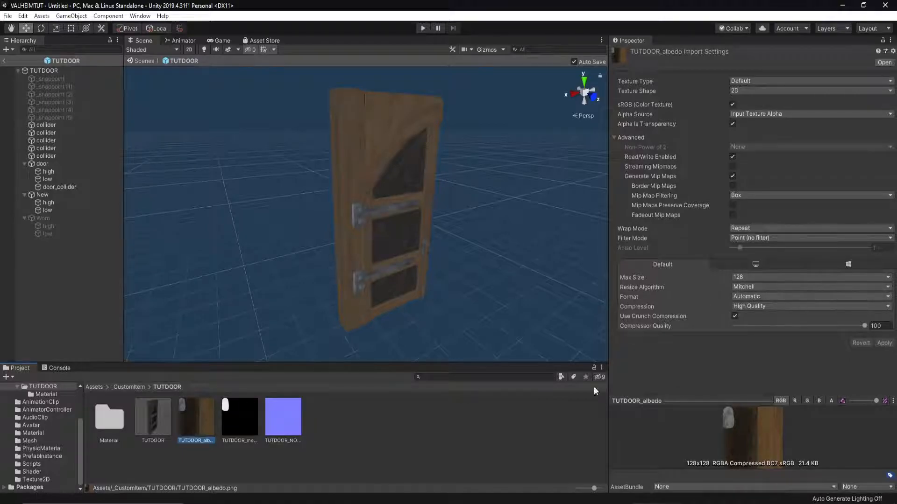
pyautogui.click(256, 412)
pyautogui.click(282, 411)
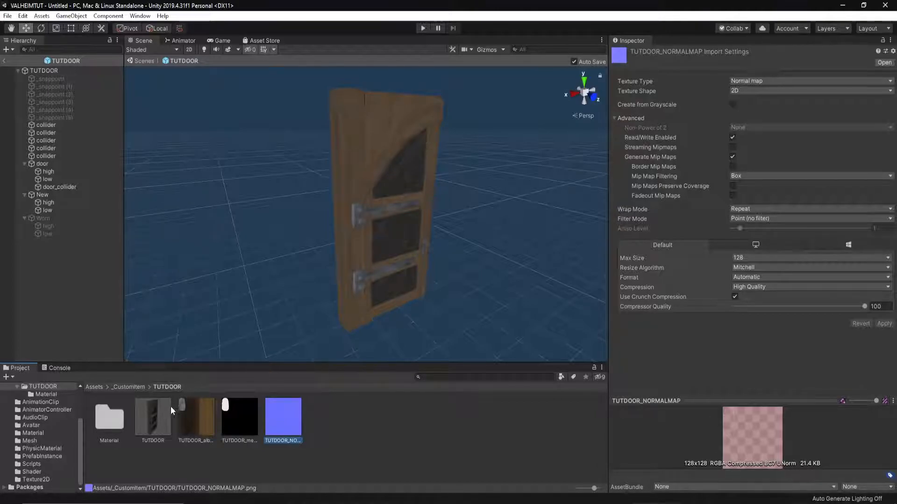
# Expand the Piece script of the TUTDOOR prefab asset and review its settings in a wider Inspector.
pyautogui.click(158, 422)
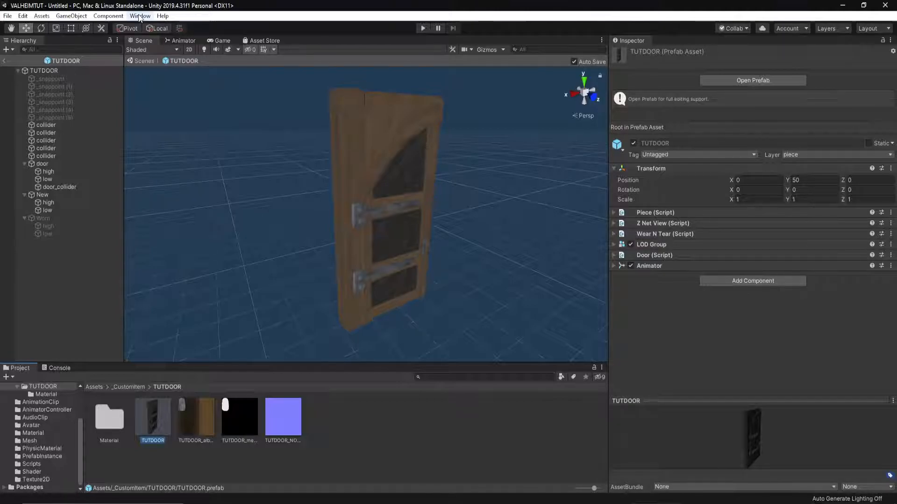
pyautogui.click(616, 215)
pyautogui.moveTo(607, 181); pyautogui.dragTo(497, 168)
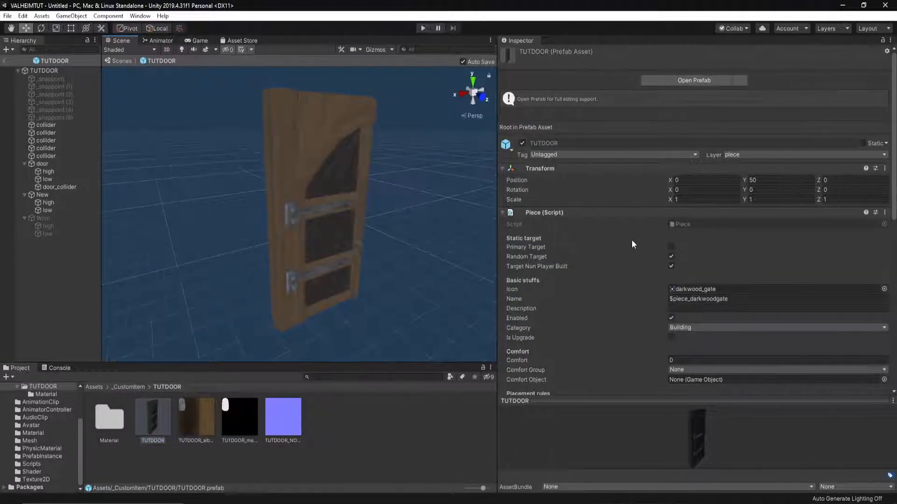
pyautogui.scroll(-10, 629, 242)
pyautogui.scroll(10, 640, 216)
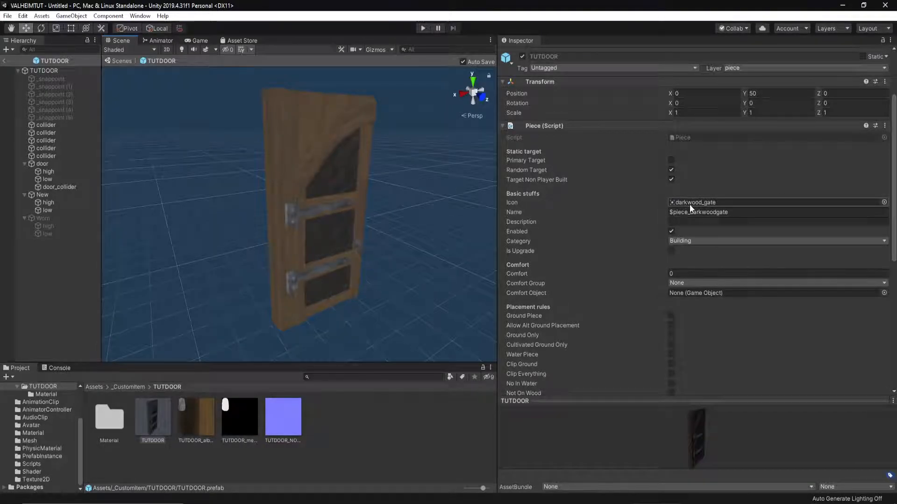
# Look up the Sprite (2D and UI) option among the texture types of TUTDOOR_NORMALMAP.
pyautogui.click(286, 416)
pyautogui.click(697, 80)
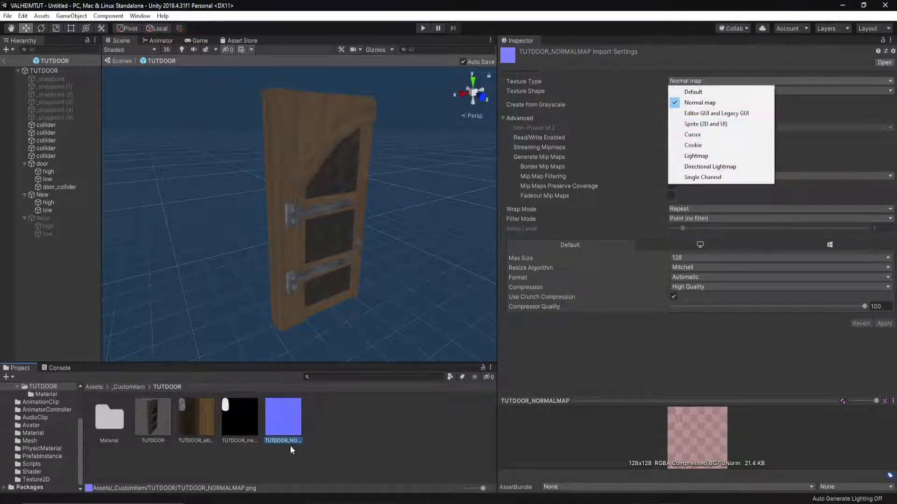
pyautogui.click(272, 422)
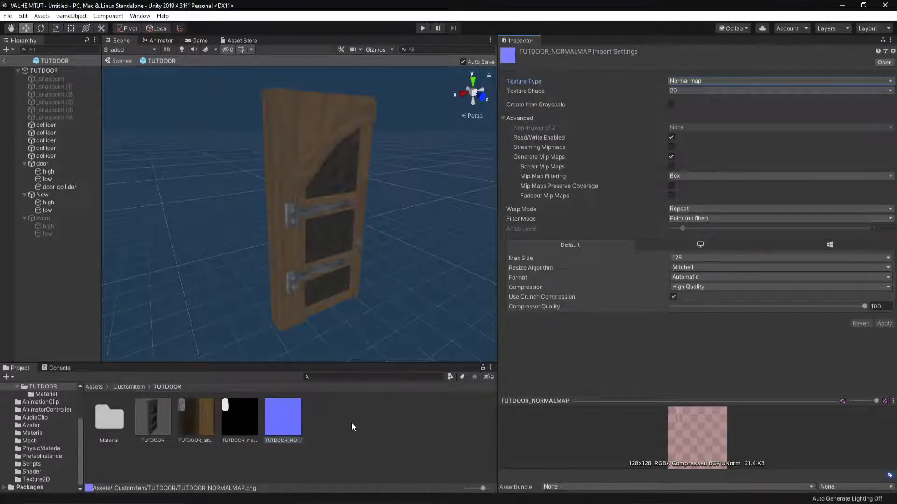
pyautogui.click(721, 82)
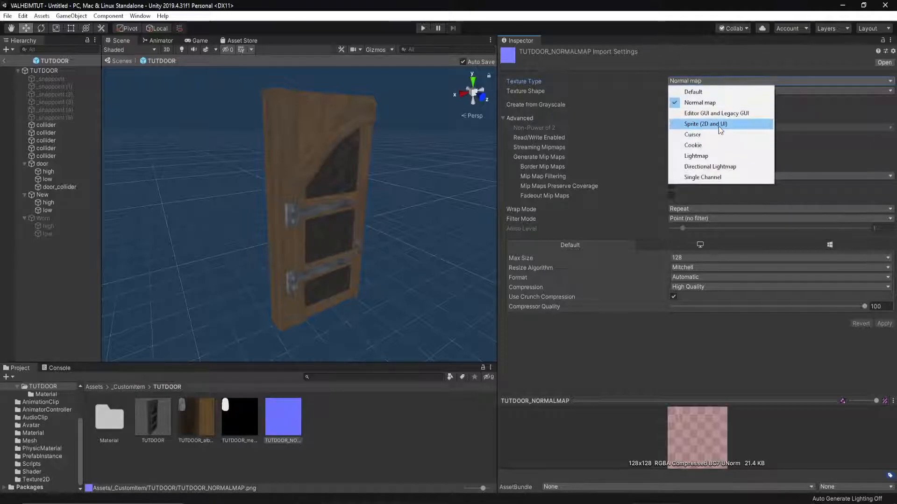
pyautogui.click(511, 411)
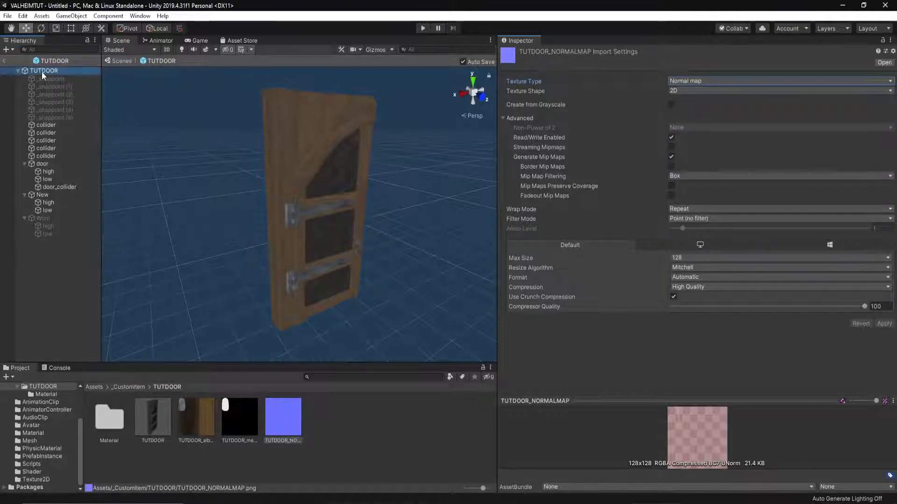
# Set the TUTDOOR root's Piece name to $piece_tutdoor and its category to Misc.
pyautogui.click(41, 70)
pyautogui.click(747, 210)
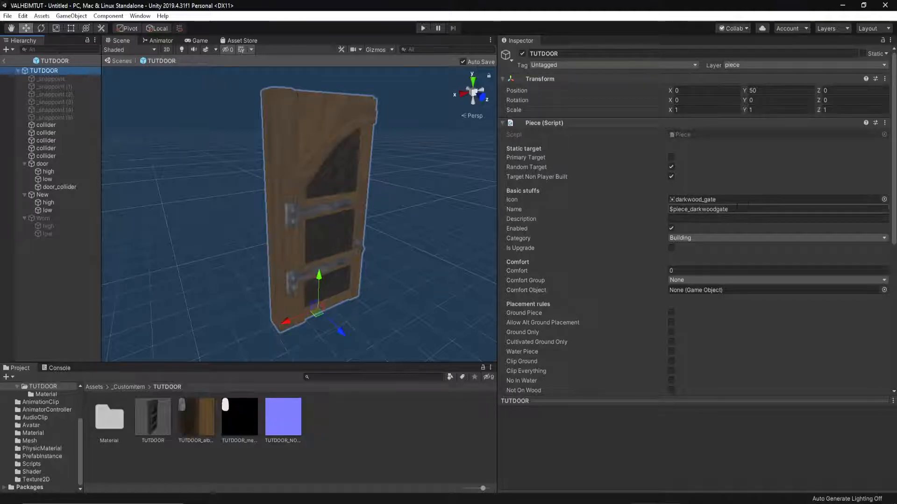
pyautogui.click(702, 209)
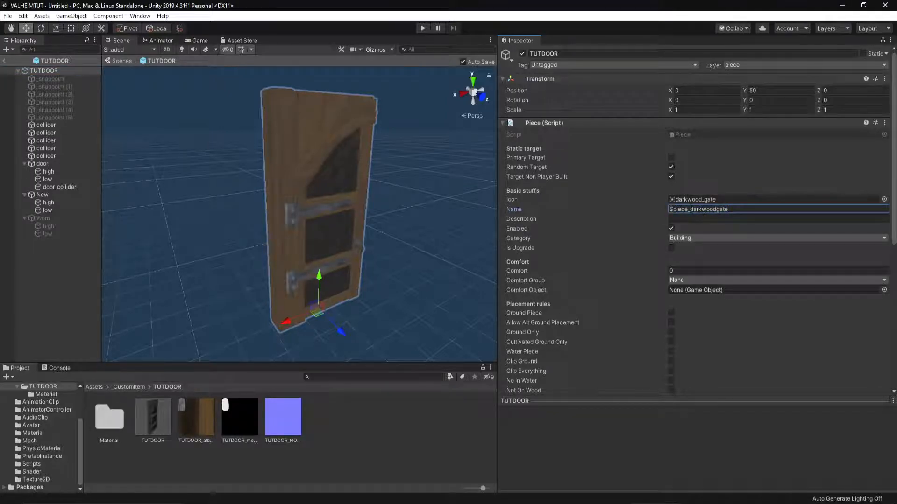
pyautogui.write('tutdoo')
pyautogui.press('Tab')
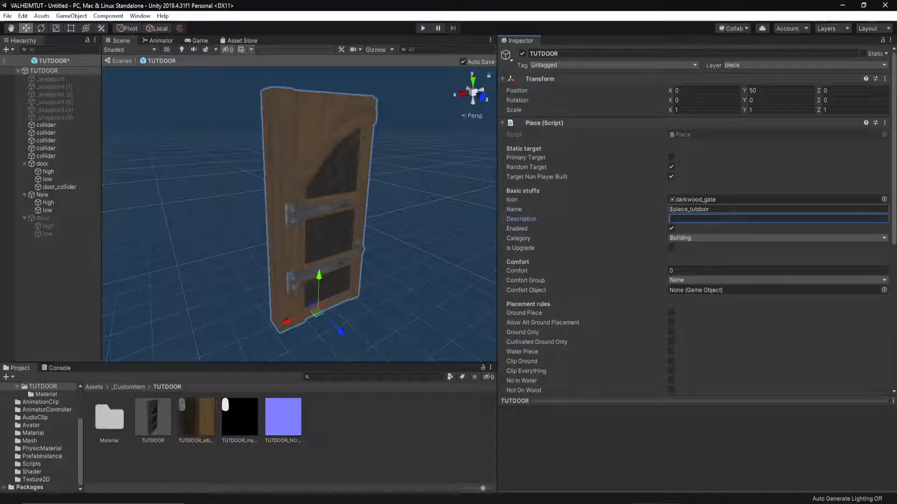
pyautogui.click(716, 209)
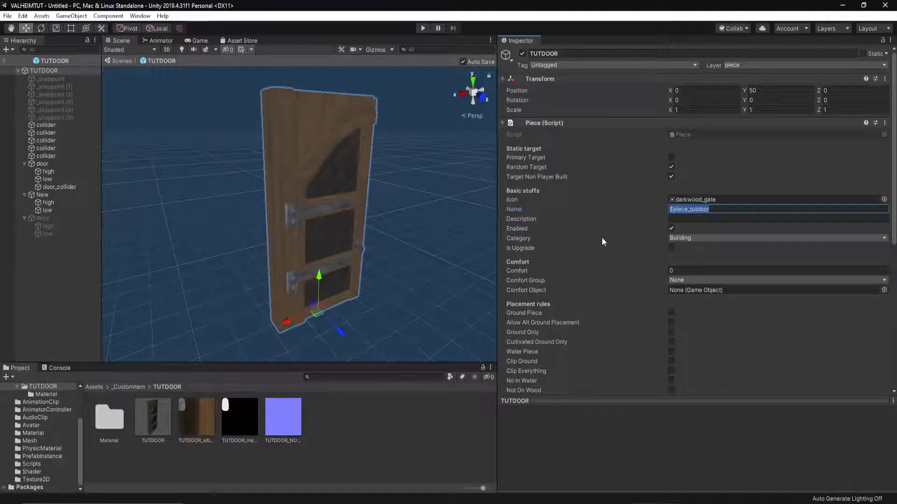
pyautogui.click(687, 239)
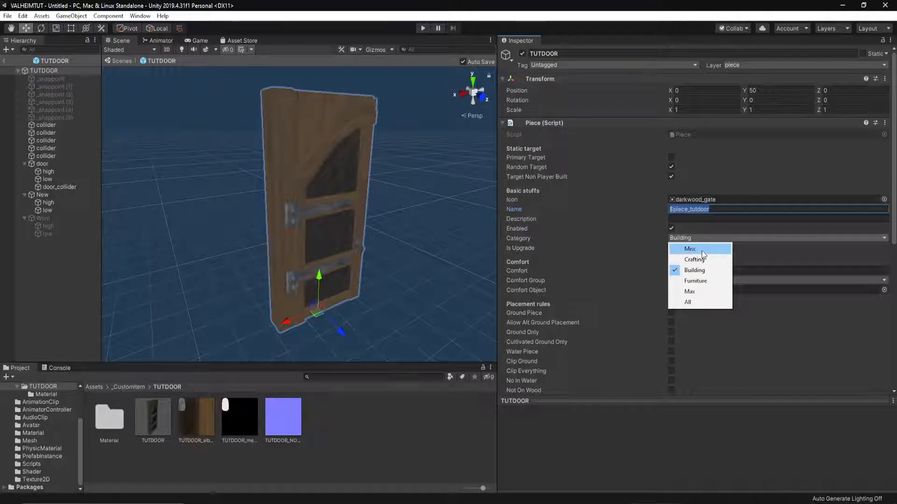
pyautogui.click(690, 249)
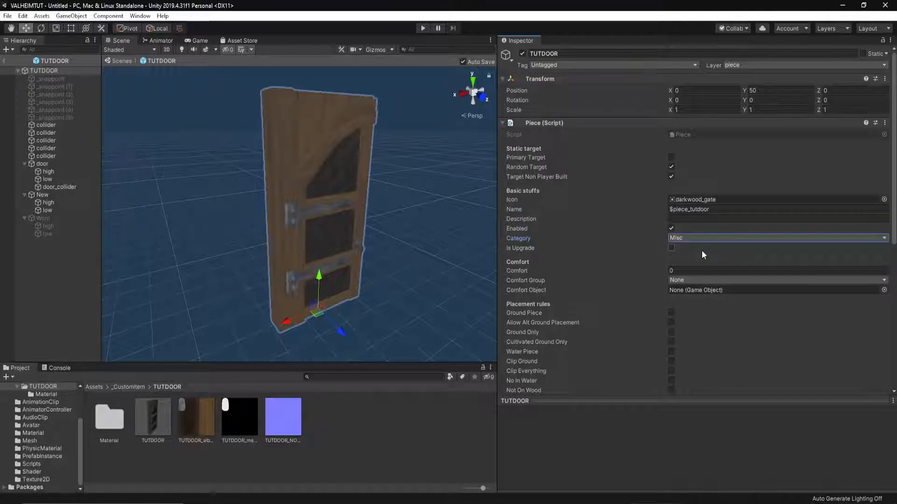
# Check the Comfort Group setting of the TUTDOOR Piece script.
pyautogui.scroll(-3, 701, 250)
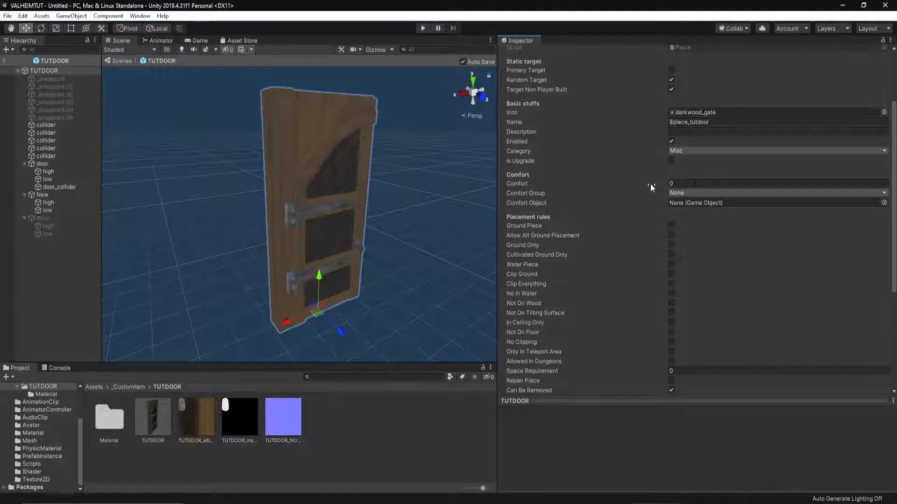
pyautogui.click(677, 193)
pyautogui.click(677, 193)
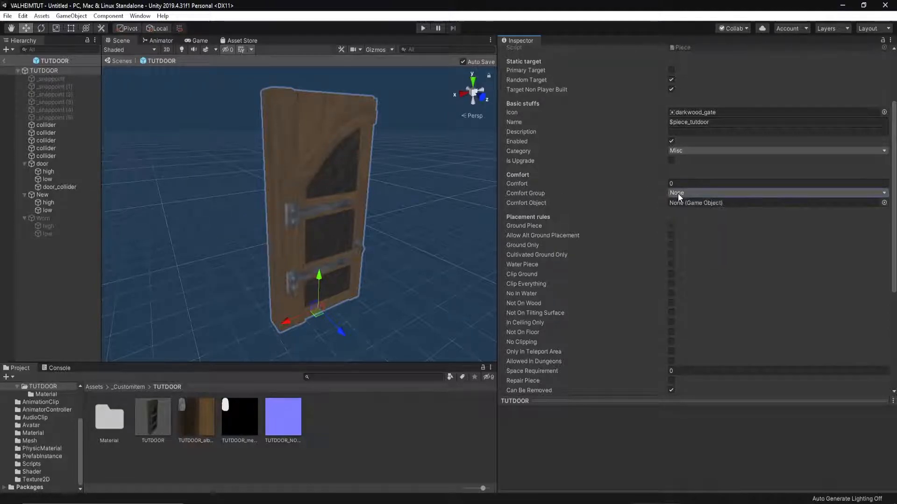
# Locate the forge assigned as the piece's Crafting Station and open its prefab from the PrefabInstance folder.
pyautogui.scroll(-4, 548, 227)
pyautogui.scroll(-4, 550, 229)
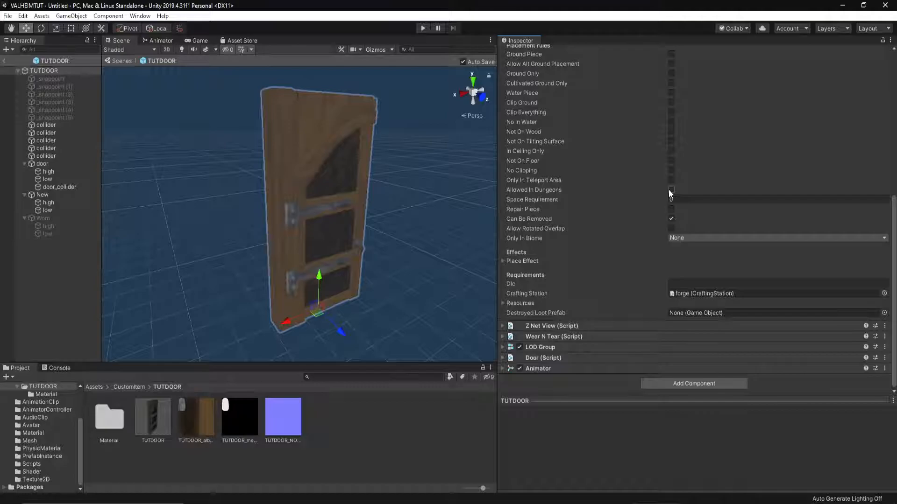
pyautogui.click(712, 294)
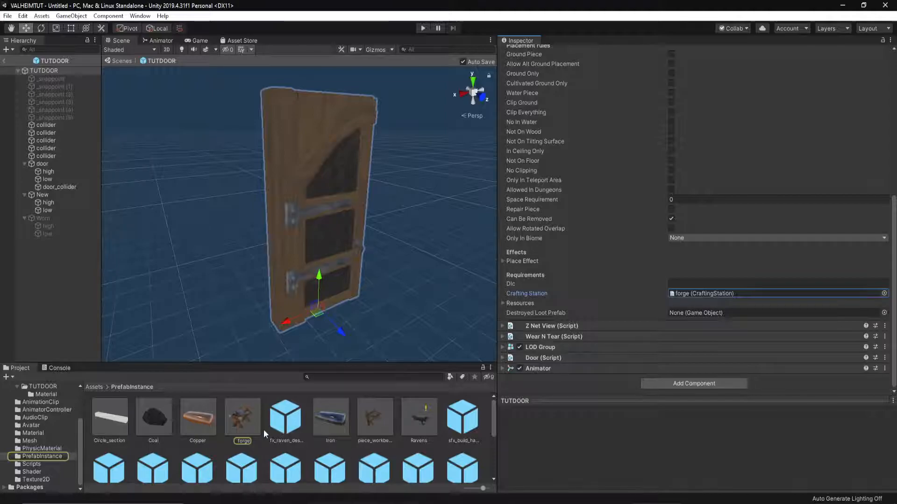
pyautogui.click(243, 421)
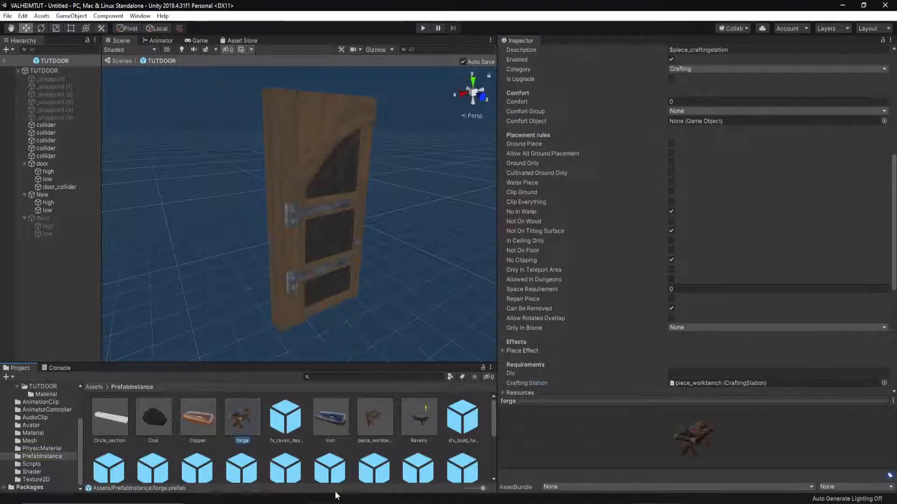
pyautogui.doubleClick(243, 419)
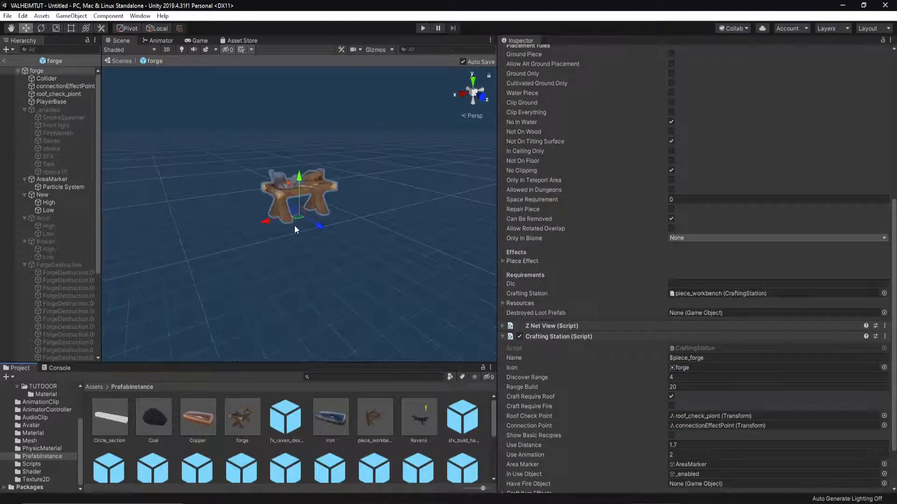
# Examine the forge prefab's Crafting Station script and its Piece name and description.
pyautogui.scroll(-3, 712, 305)
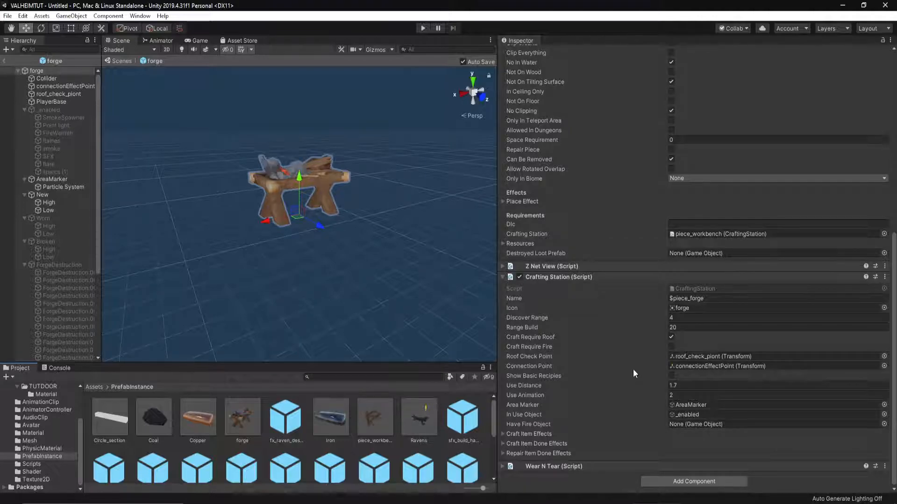
pyautogui.scroll(10, 633, 371)
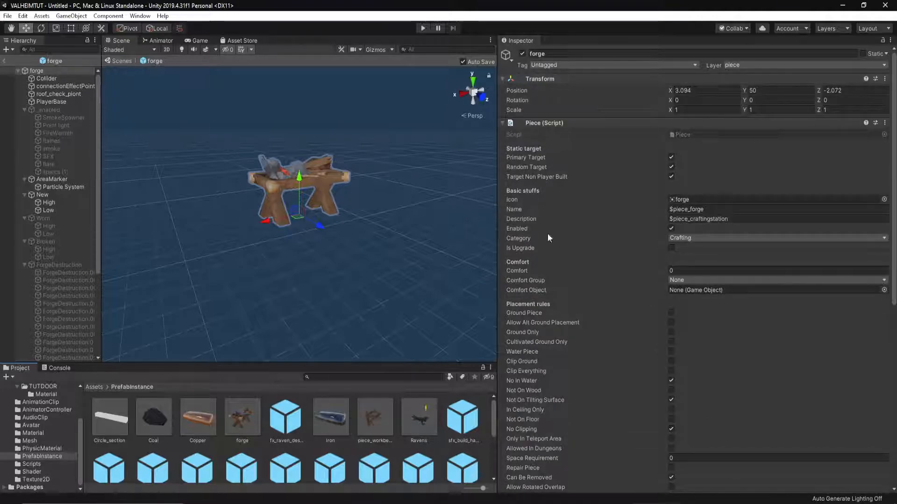
pyautogui.click(705, 219)
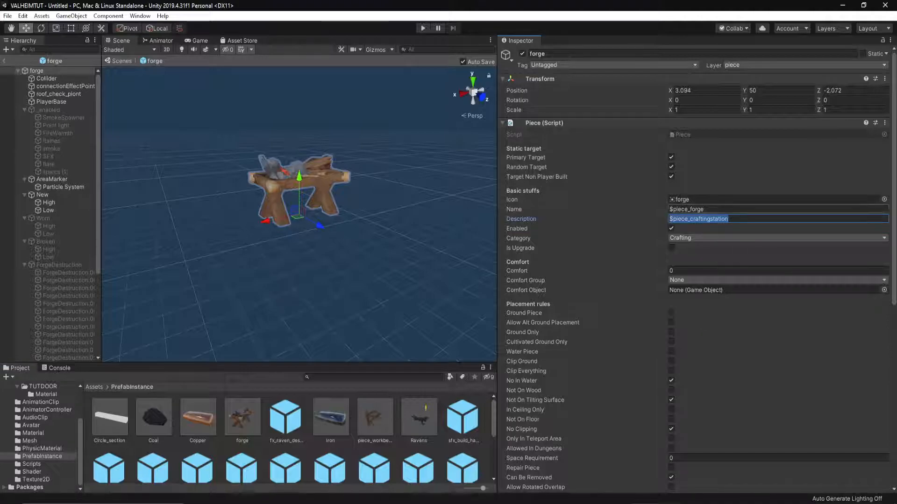
pyautogui.click(687, 208)
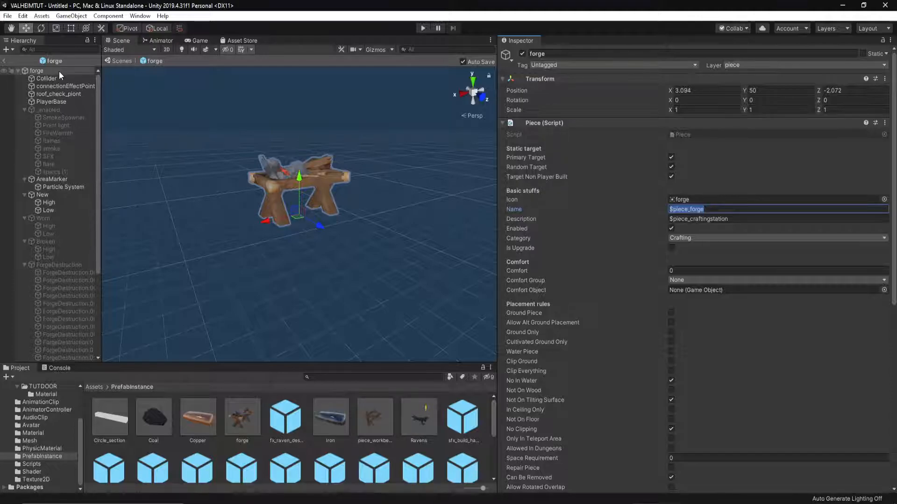
# Reopen the TUTDOOR prefab from its custom item folder and clear the Piece script's Crafting Station.
pyautogui.click(43, 387)
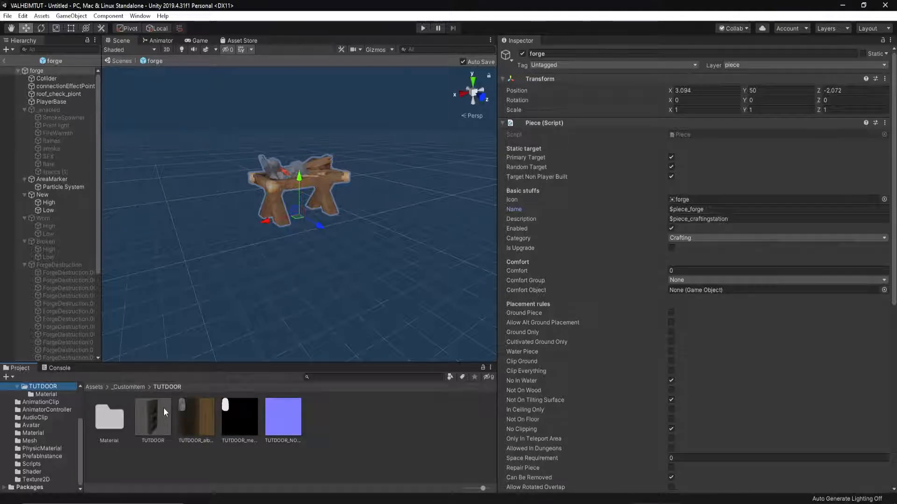
pyautogui.doubleClick(164, 407)
pyautogui.scroll(-5, 673, 263)
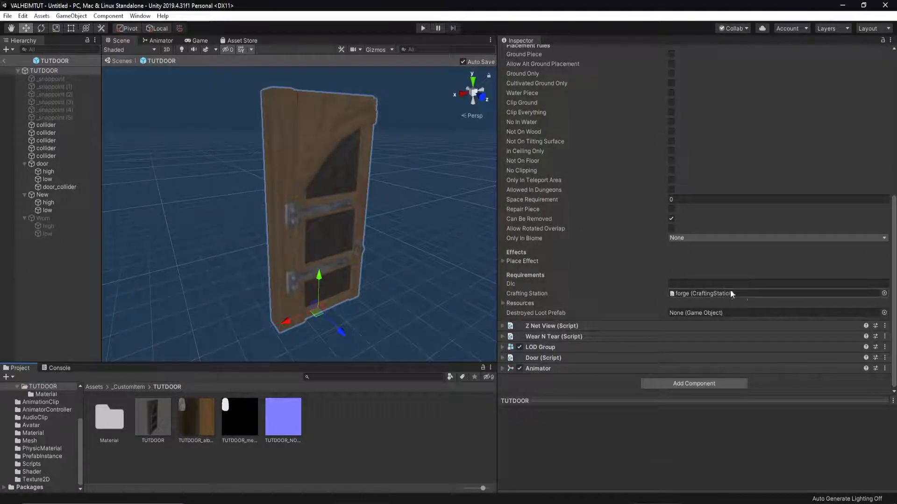
pyautogui.click(762, 293)
pyautogui.press('Delete')
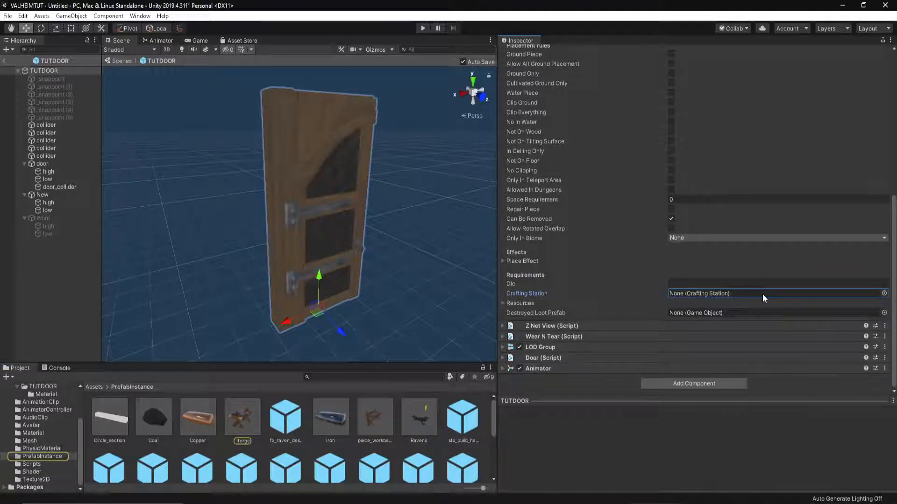
# Expand the TUTDOOR Piece's Resources list and show the item settings of Elements 0, 1 and 2.
pyautogui.click(503, 303)
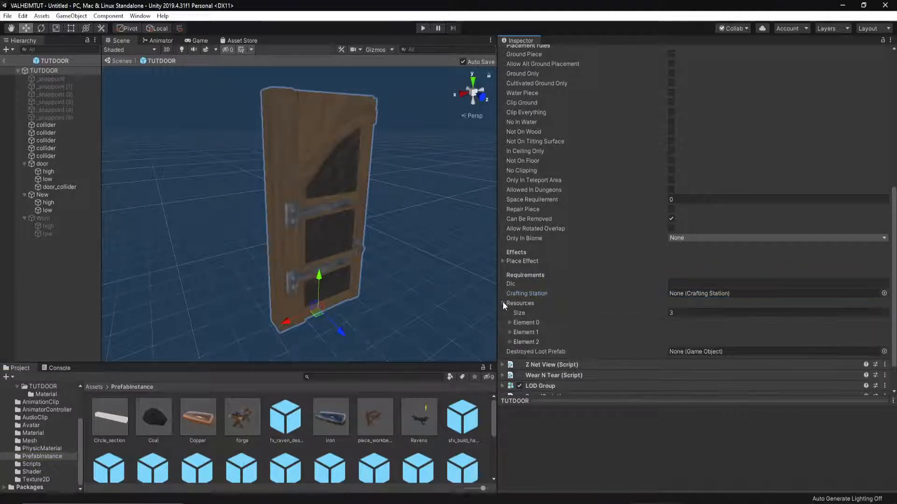
pyautogui.click(509, 323)
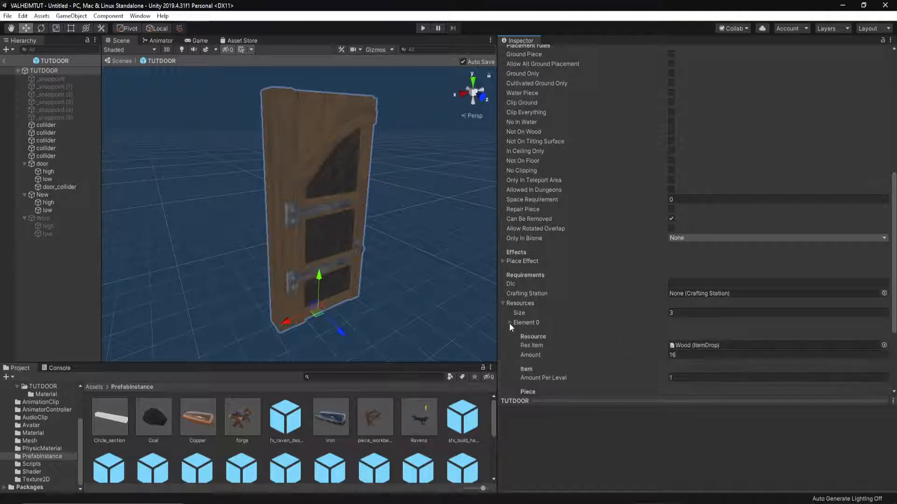
pyautogui.scroll(-5, 514, 324)
pyautogui.click(510, 295)
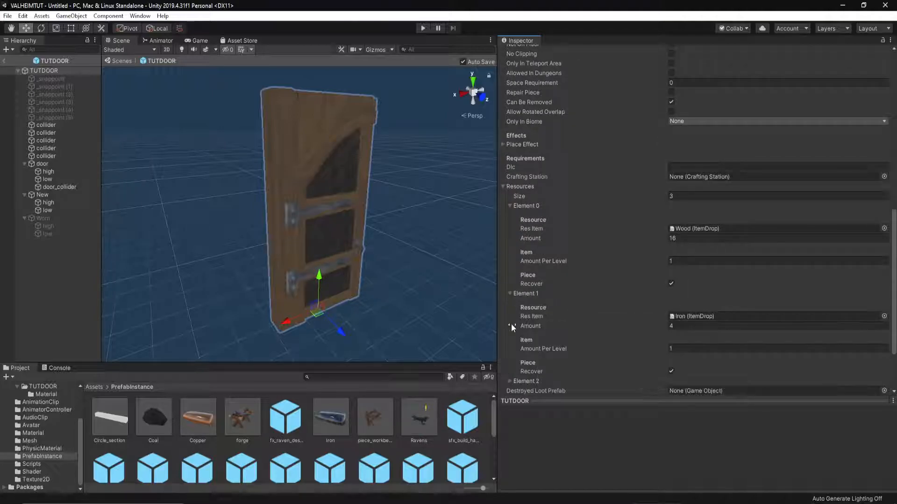
pyautogui.scroll(-3, 511, 322)
pyautogui.click(509, 305)
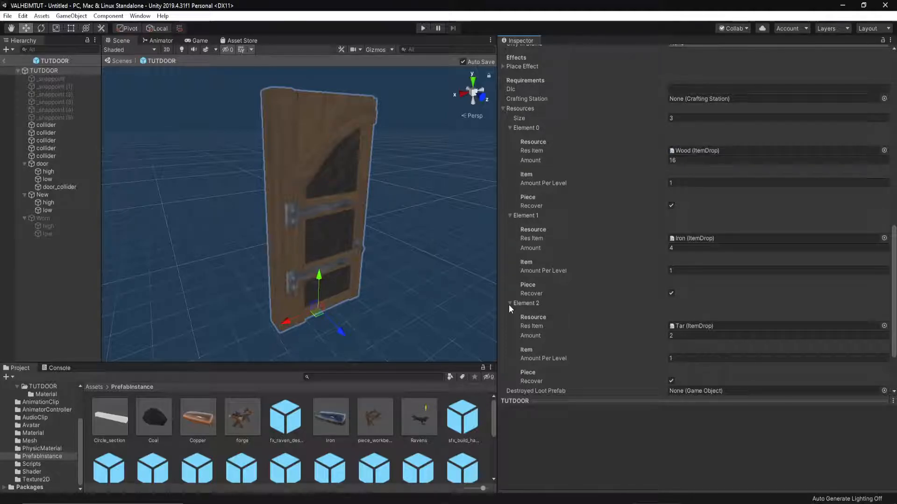
# Open the Wood prefab assigned to Element 0 and locate the albedo texture of its log (1) material.
pyautogui.click(715, 149)
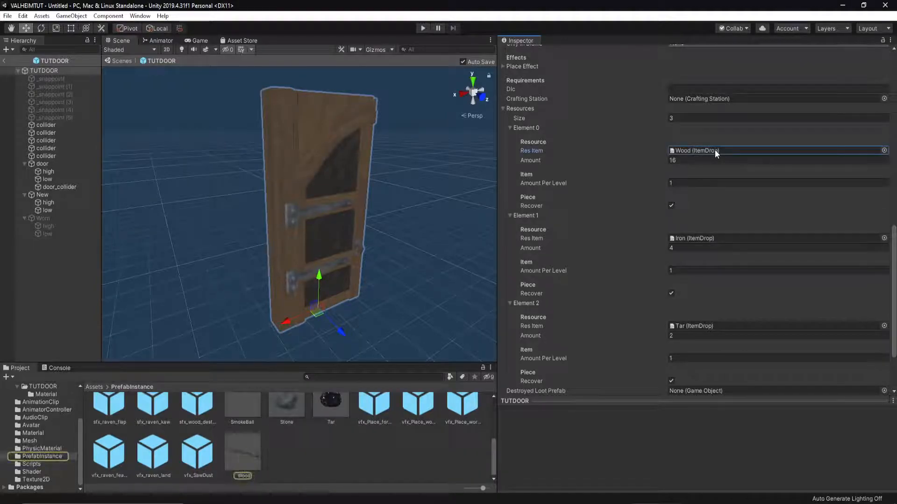
pyautogui.doubleClick(244, 452)
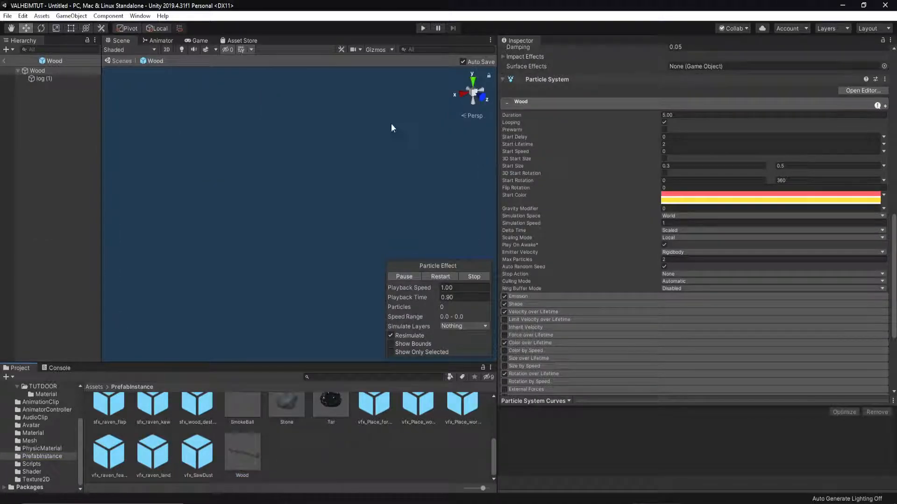
pyautogui.click(48, 78)
pyautogui.click(502, 237)
pyautogui.click(511, 270)
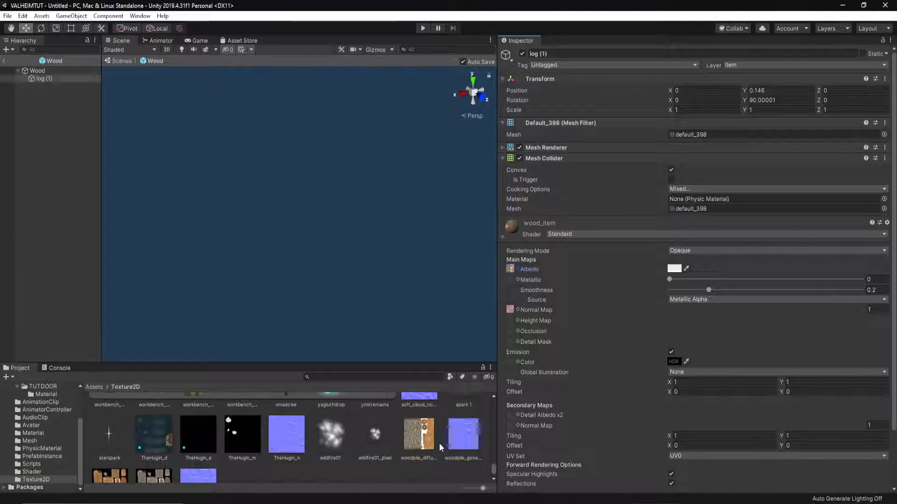
# Browse the item icons and textures in the Texture2D folder.
pyautogui.scroll(2, 351, 441)
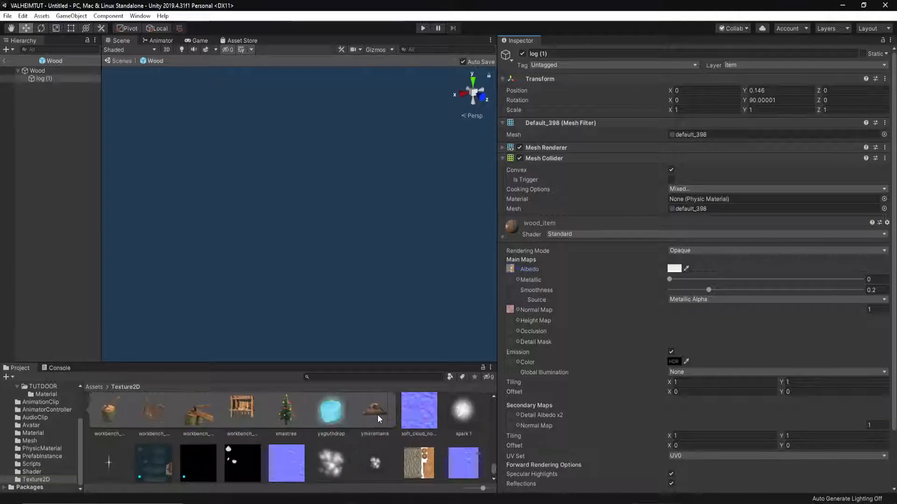
pyautogui.scroll(6, 377, 415)
pyautogui.scroll(10, 335, 447)
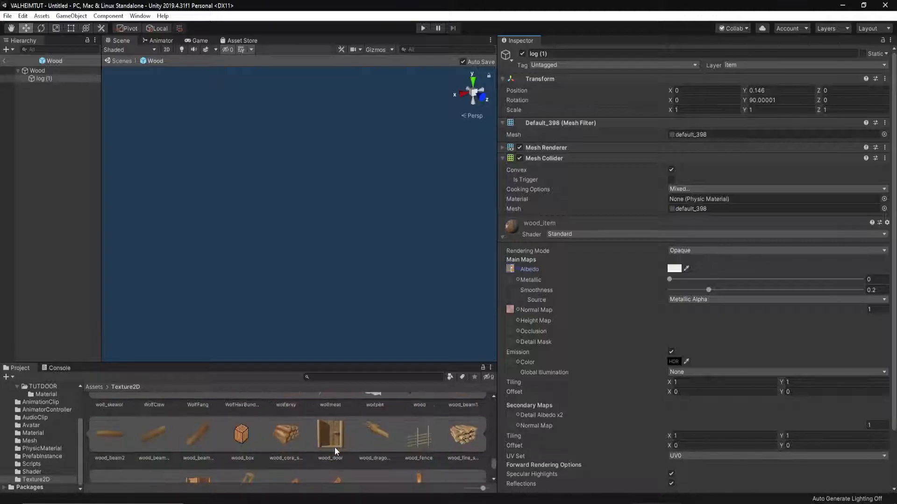
pyautogui.scroll(10, 335, 447)
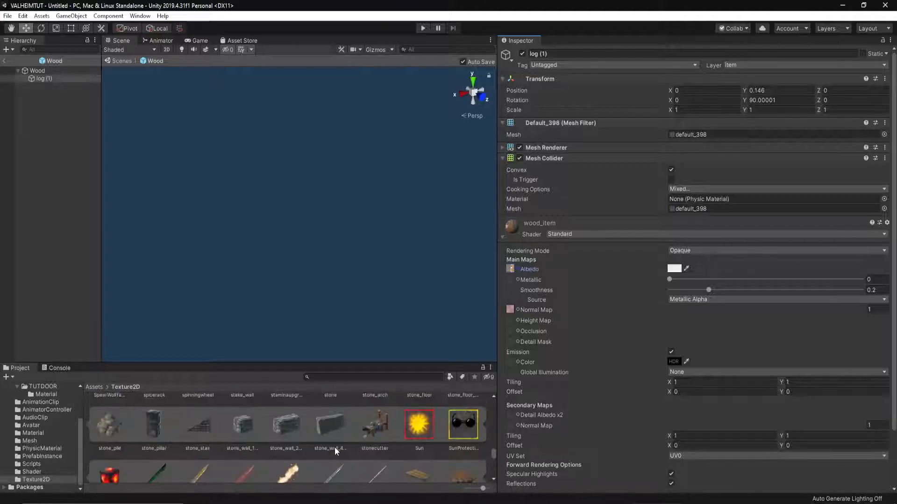
pyautogui.scroll(6, 334, 447)
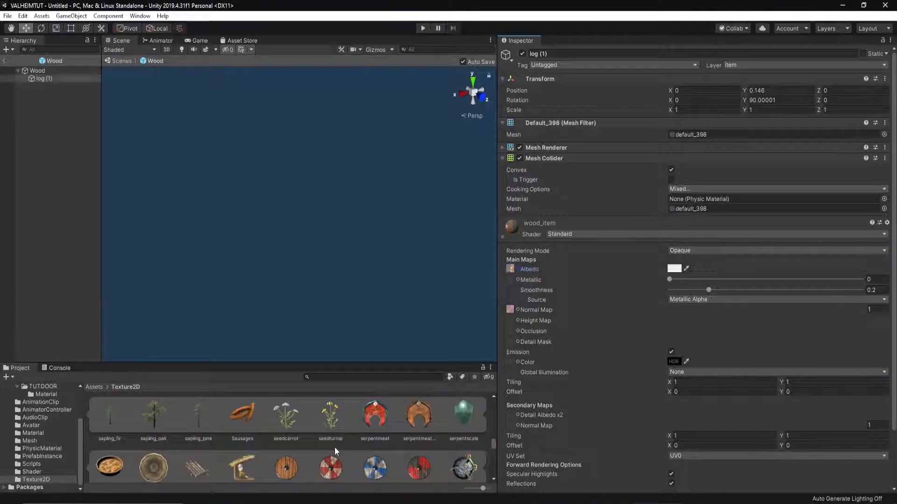
pyautogui.scroll(8, 334, 447)
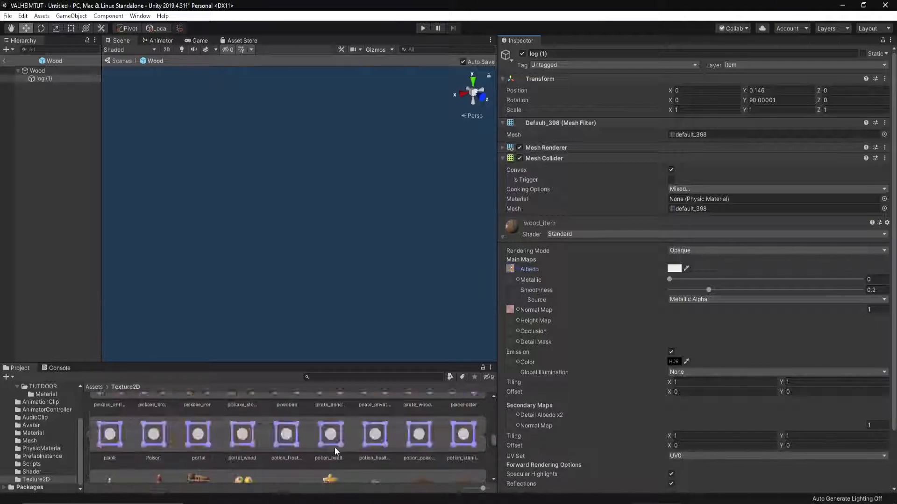
pyautogui.scroll(8, 335, 447)
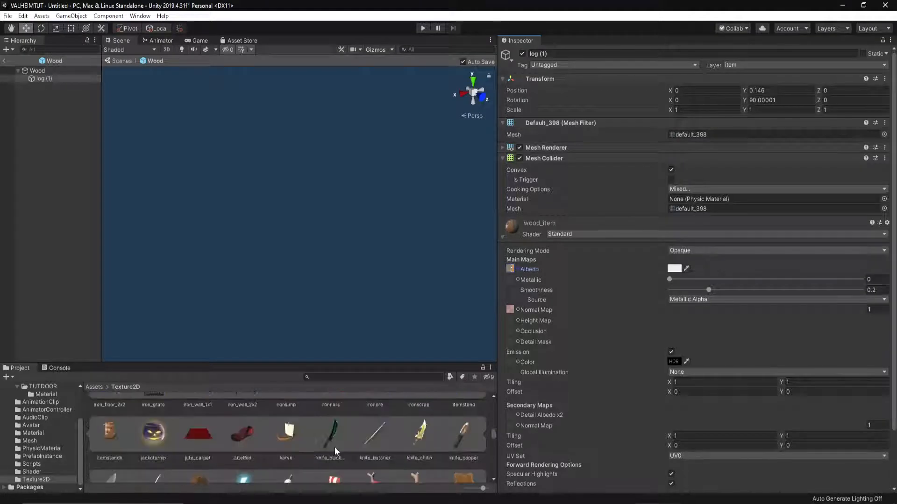
pyautogui.scroll(8, 334, 447)
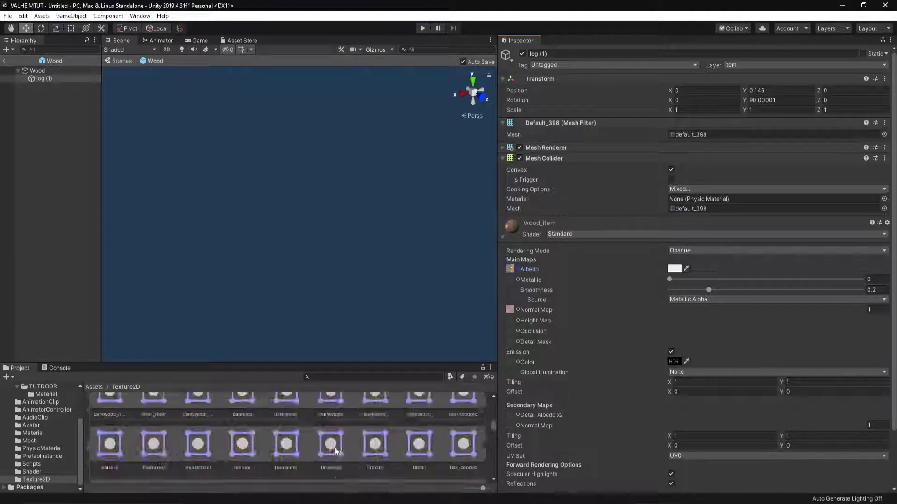
pyautogui.scroll(3, 334, 447)
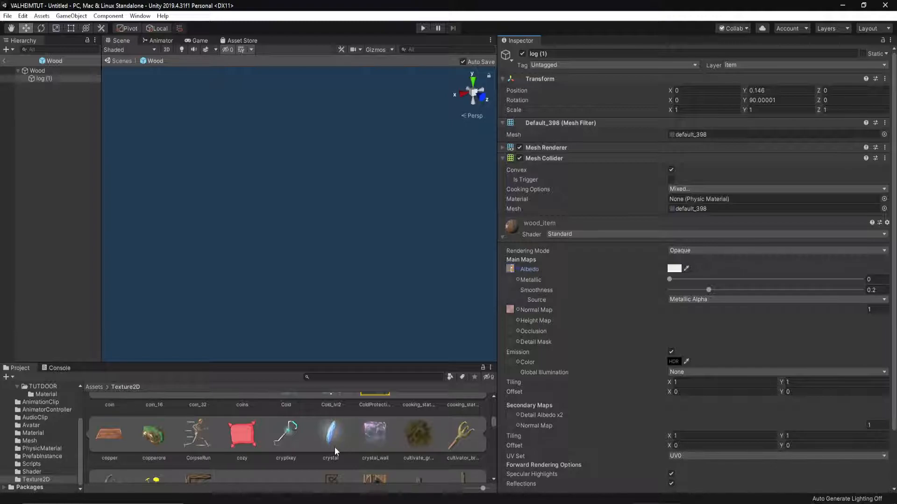
# Return to the TUTDOOR prefab from its custom item folder and review its Piece resource requirements.
pyautogui.click(45, 388)
pyautogui.click(48, 395)
pyautogui.click(48, 388)
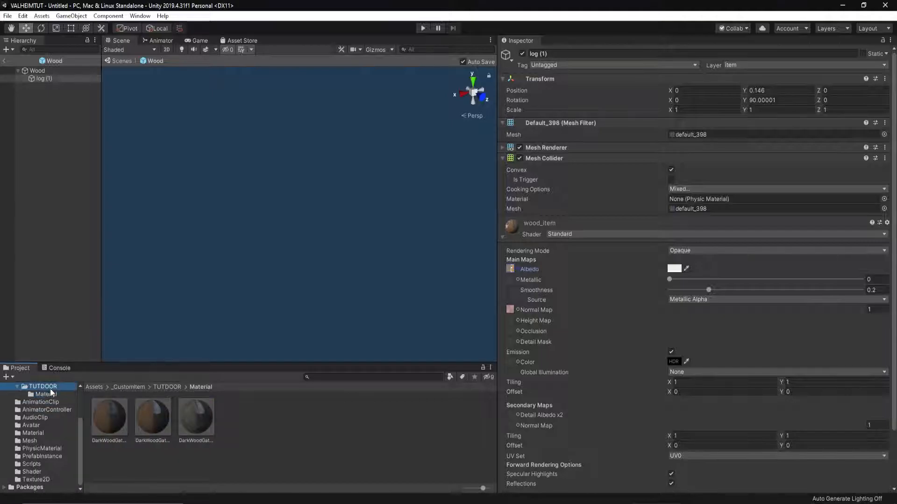
pyautogui.doubleClick(163, 416)
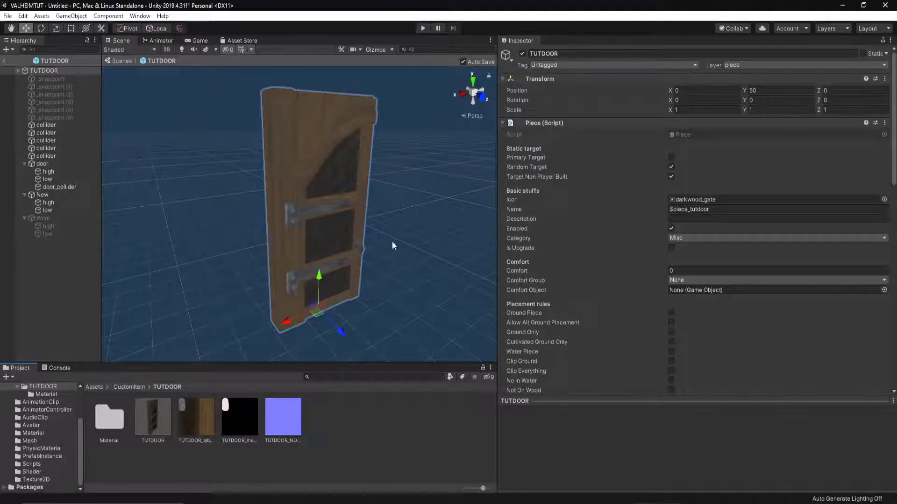
pyautogui.scroll(-10, 656, 274)
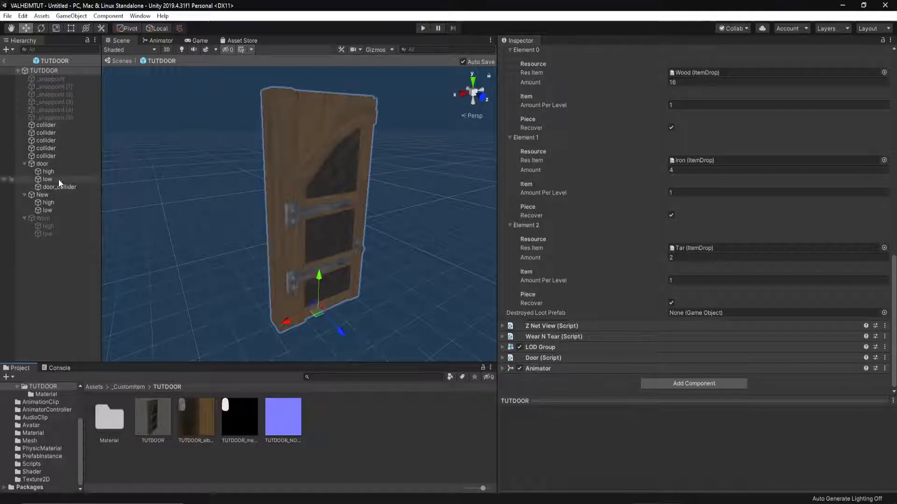
# Inspect the material on the door's high mesh, search the project for _REPLACE_, and clear the search.
pyautogui.click(48, 171)
pyautogui.click(504, 175)
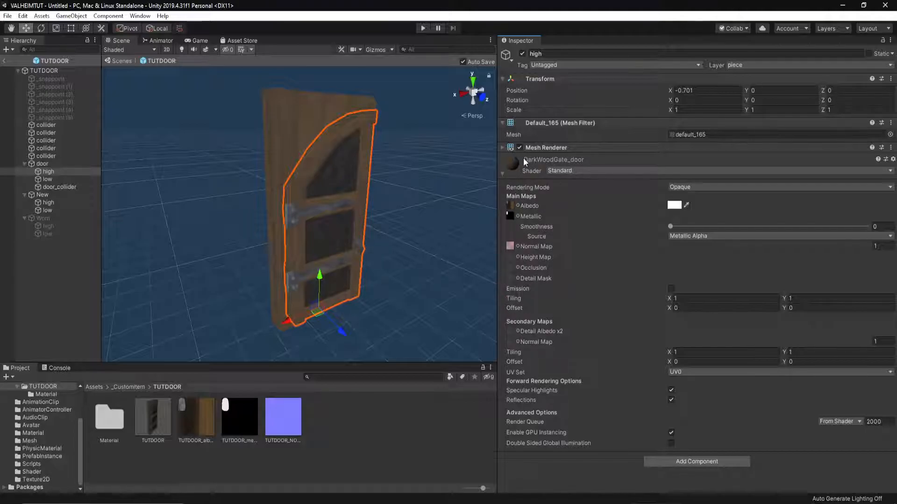
pyautogui.click(364, 377)
pyautogui.write('_REPLACE_')
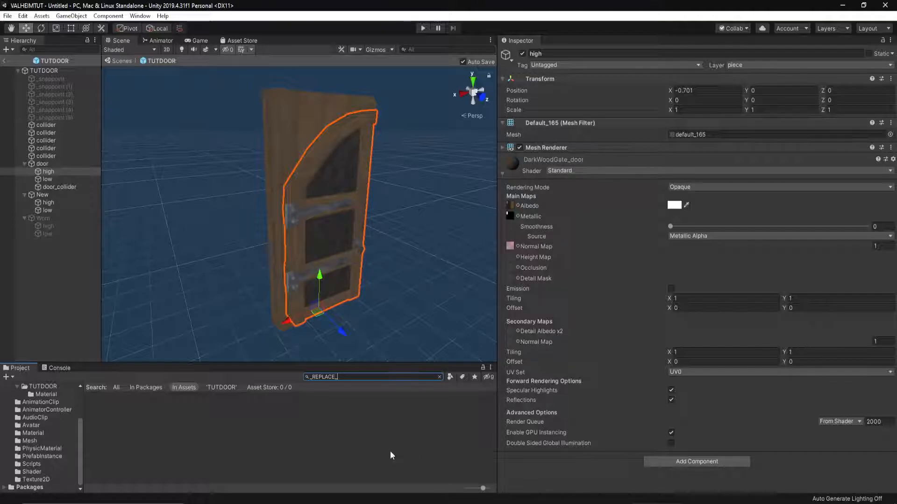
pyautogui.hotkey('ctrl', 'a')
pyautogui.press('BackSpace')
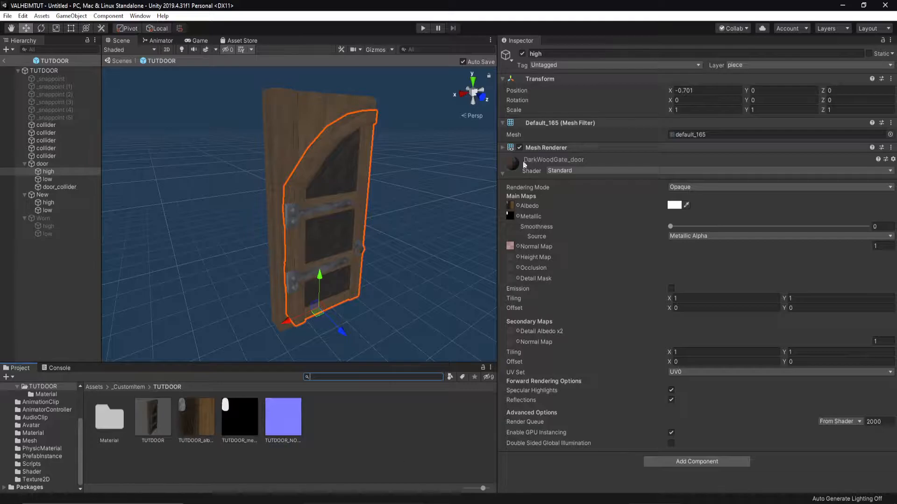
pyautogui.click(409, 440)
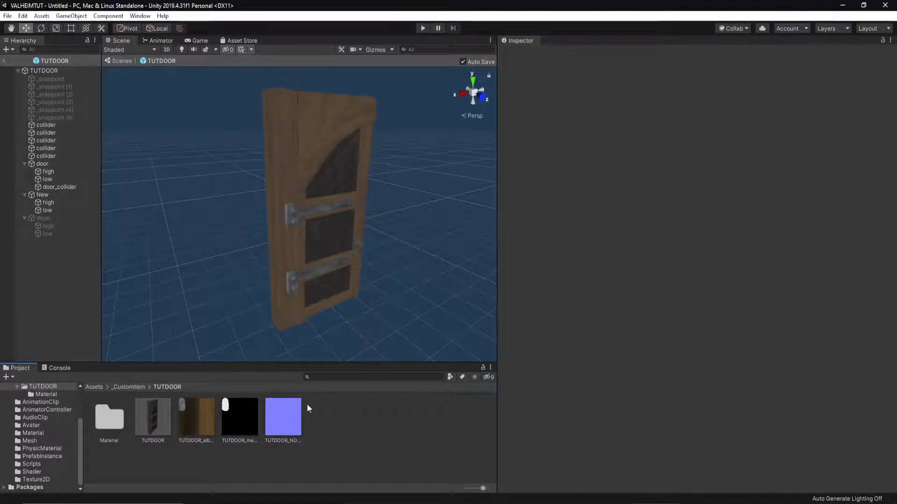
# Check the TUTDOOR albedo and normal map textures, and review the TUTDOOR prefab's Piece settings.
pyautogui.click(199, 418)
pyautogui.click(282, 417)
pyautogui.click(153, 419)
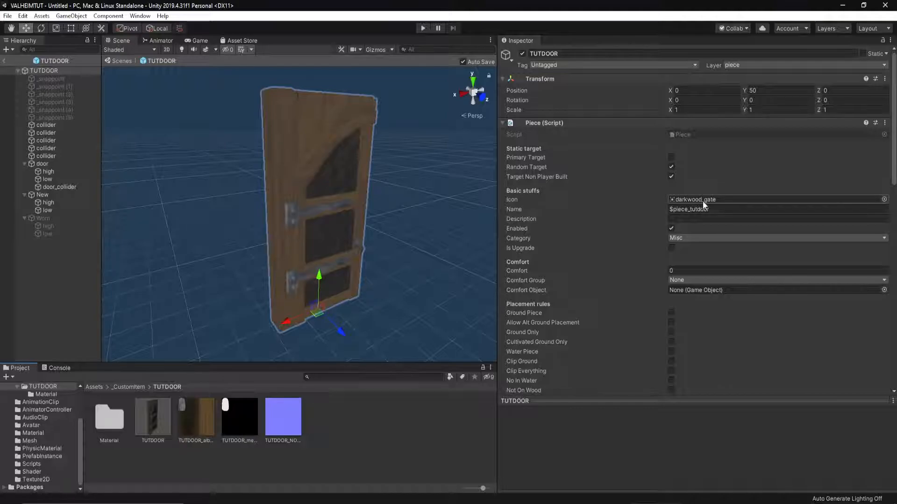
pyautogui.scroll(-4, 703, 201)
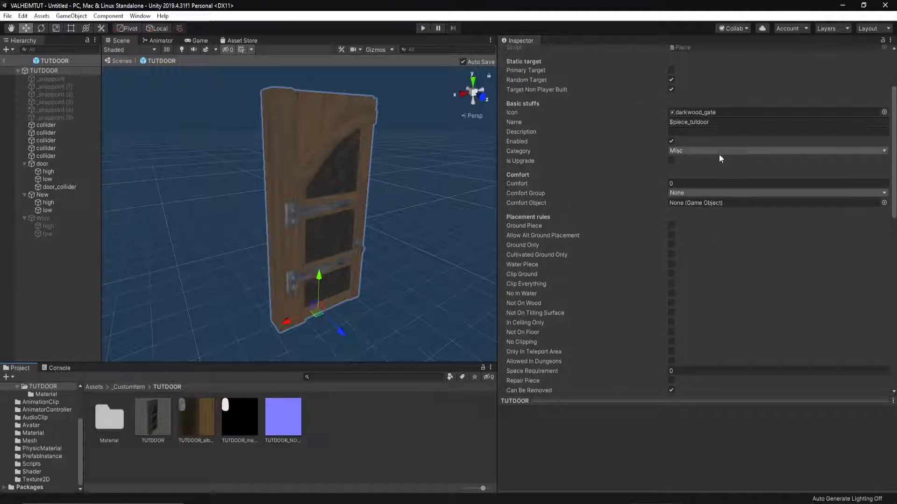
pyautogui.scroll(-15, 693, 126)
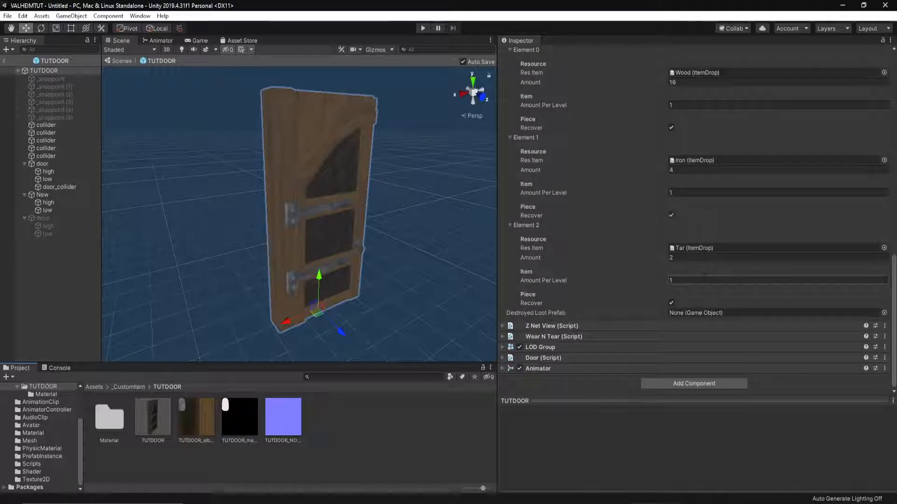
# Expand the TUTDOOR Wear N Tear script and locate the object assigned to its New state in the hierarchy.
pyautogui.click(503, 337)
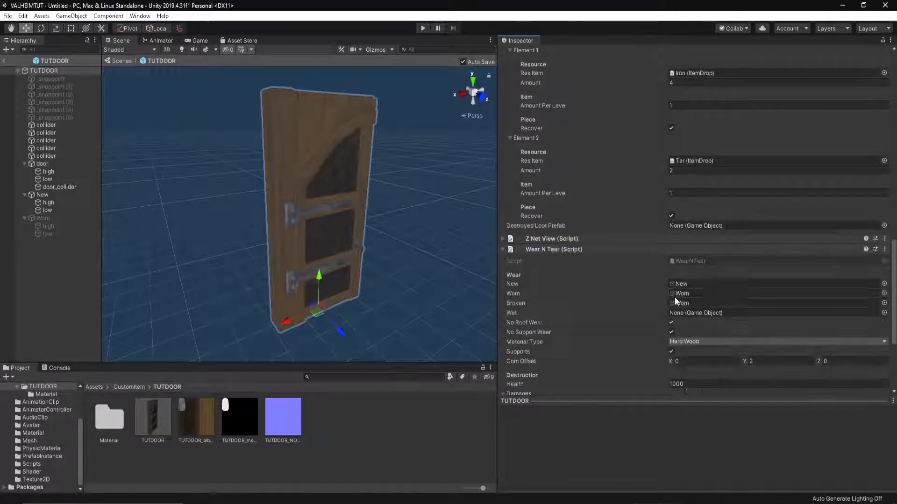
pyautogui.scroll(-10, 675, 297)
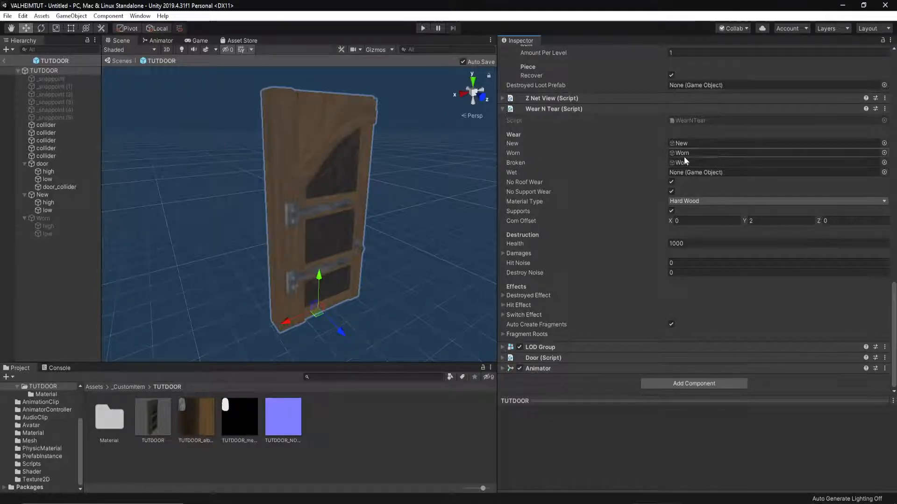
pyautogui.click(688, 144)
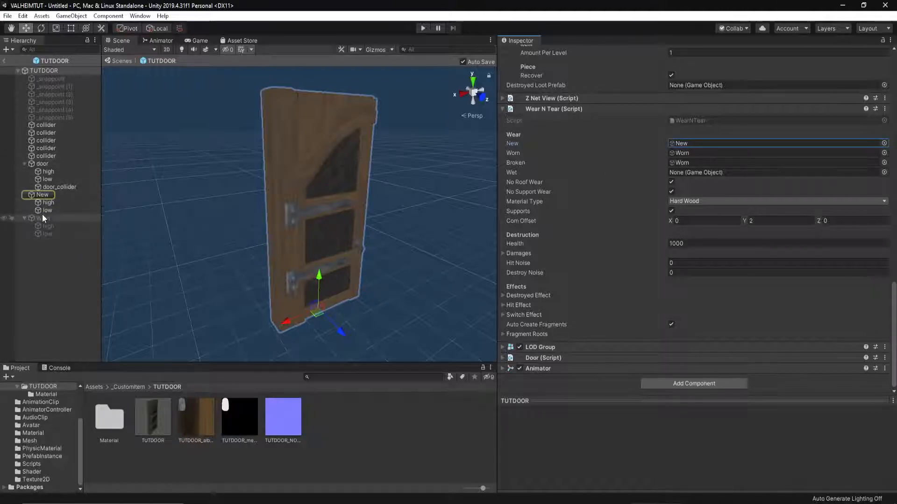
# Inspect the New object and its high mesh, and return to the TUTDOOR root's Piece script.
pyautogui.click(50, 205)
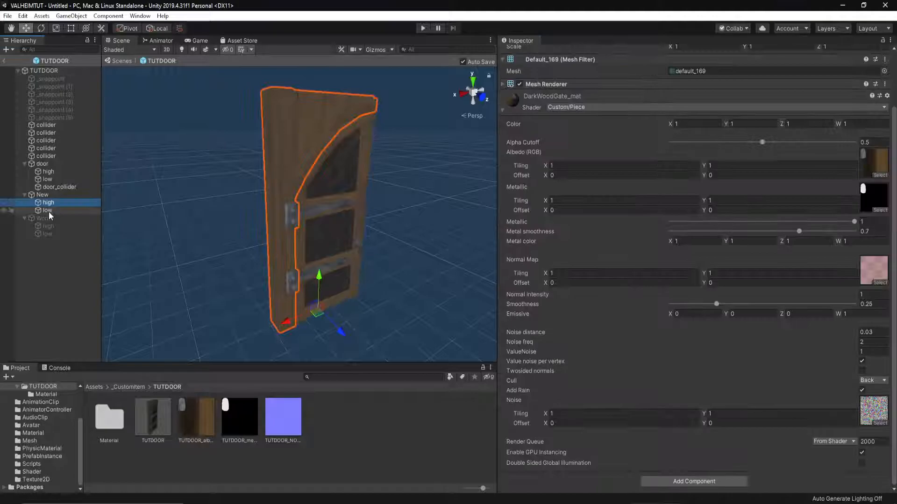
pyautogui.click(44, 194)
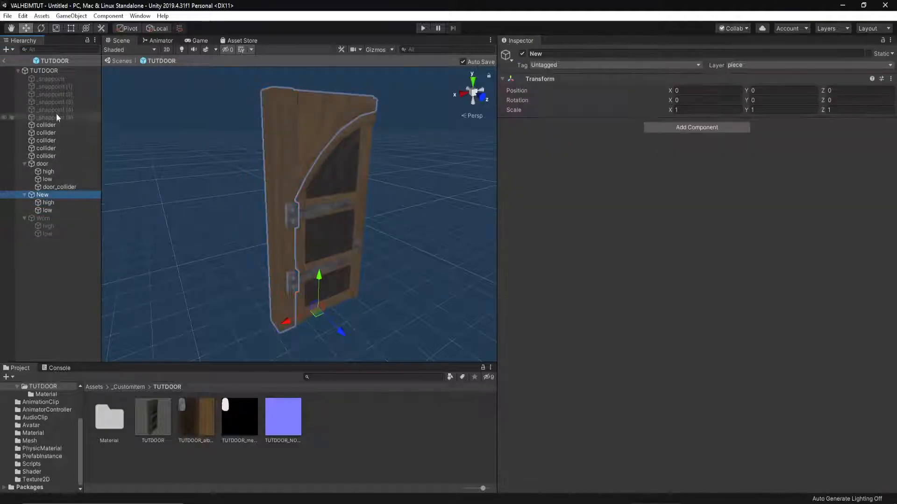
pyautogui.click(49, 71)
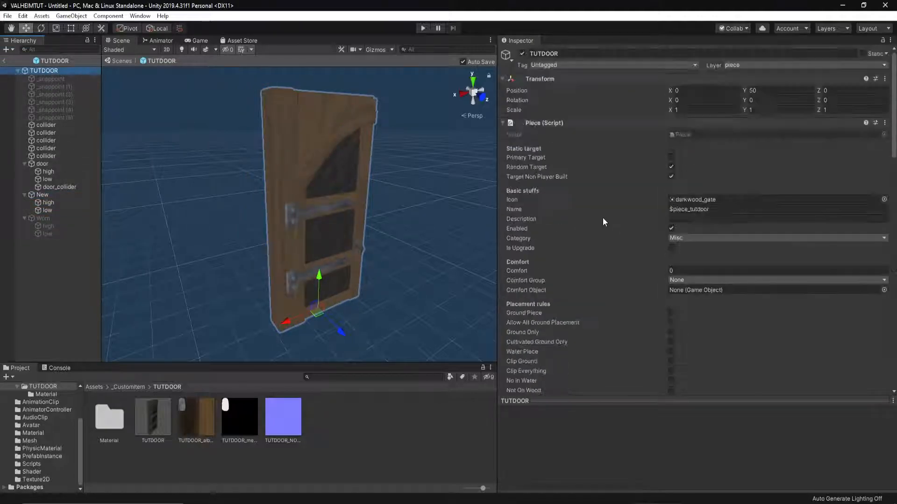
pyautogui.click(503, 123)
pyautogui.click(503, 123)
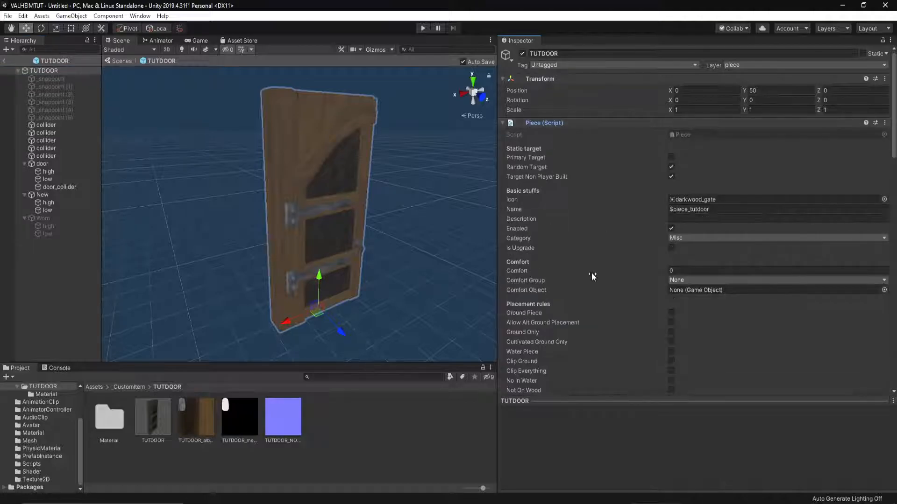
# Clear the Wood, Iron and Tar Res Item references from the Piece resource requirements and collapse the Resources list.
pyautogui.scroll(-5, 592, 273)
pyautogui.click(752, 82)
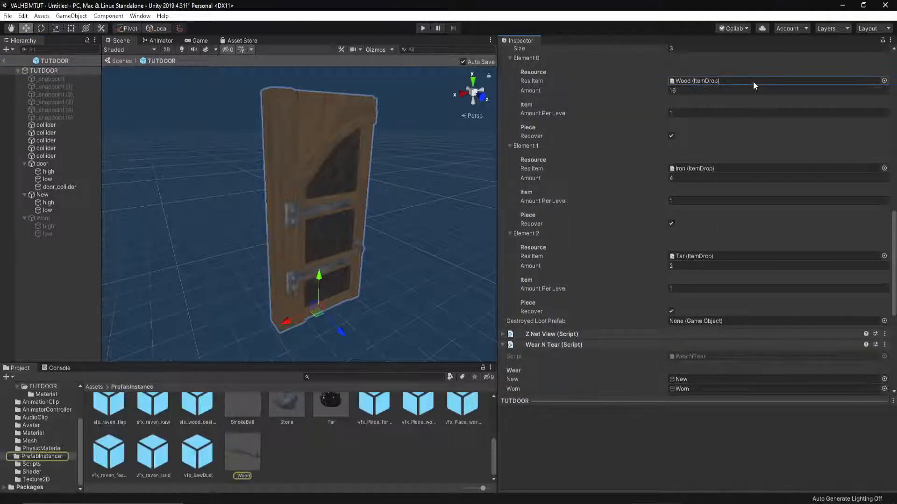
pyautogui.press('Delete')
pyautogui.click(720, 171)
pyautogui.press('Delete')
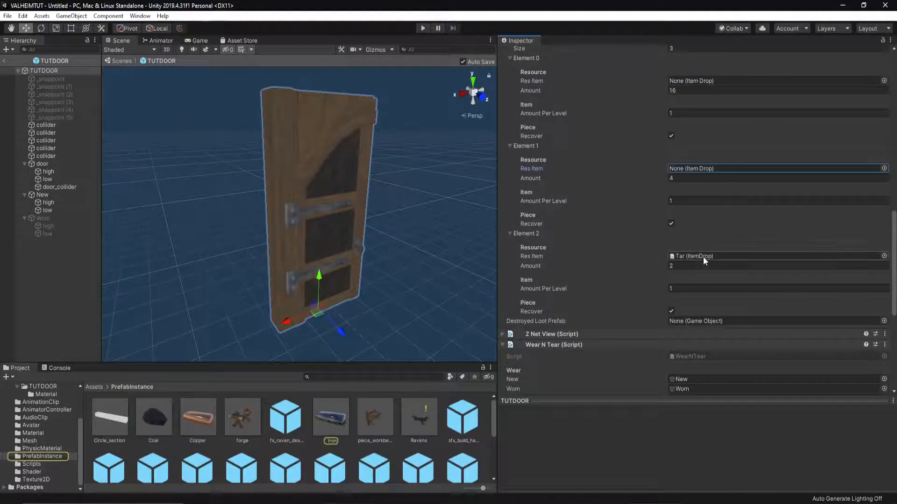
pyautogui.click(704, 256)
pyautogui.press('Delete')
pyautogui.scroll(6, 586, 266)
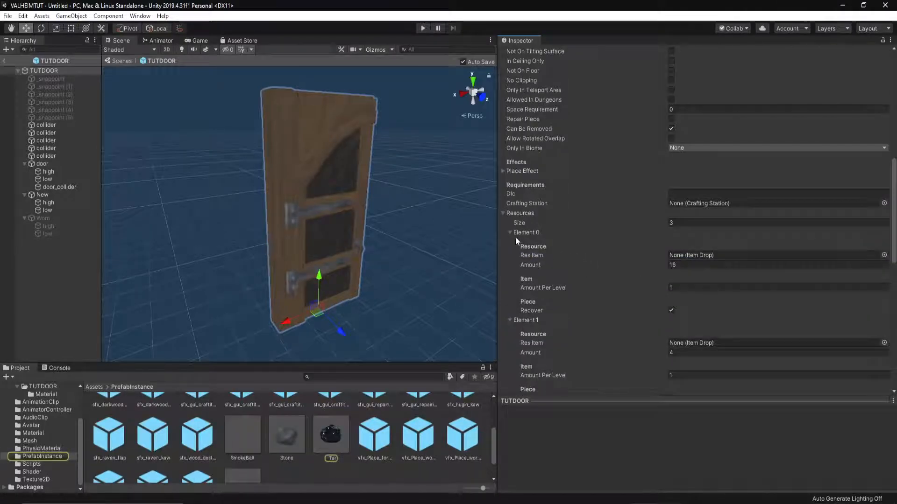
pyautogui.click(502, 214)
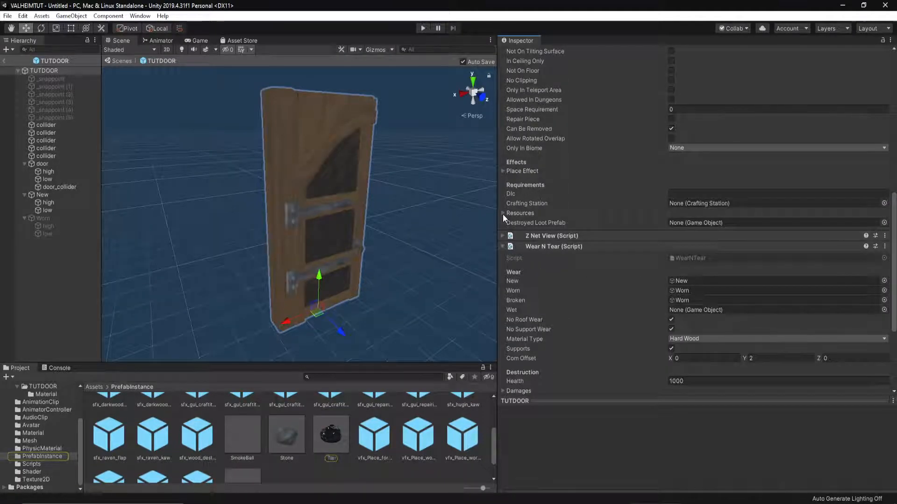
# Expand the Door script and replace its Name with $piece_tutdoor, copied from the Piece script's Name.
pyautogui.scroll(-4, 503, 214)
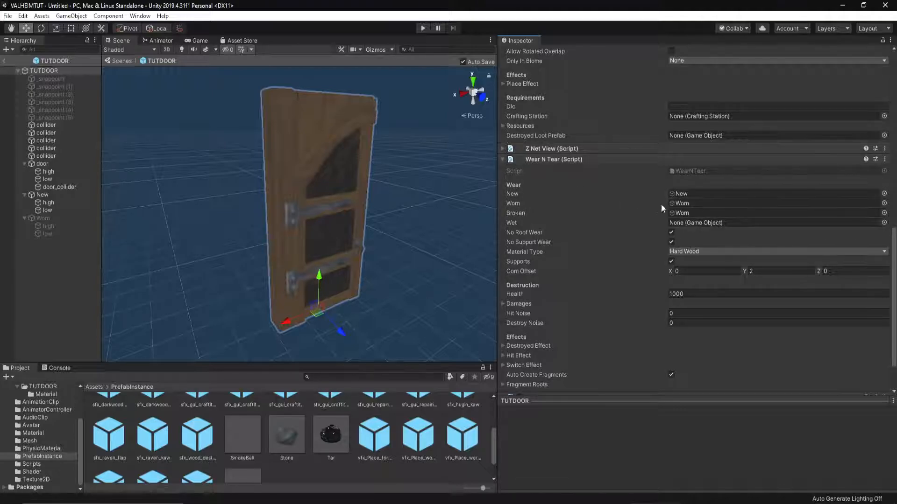
pyautogui.scroll(-3, 658, 273)
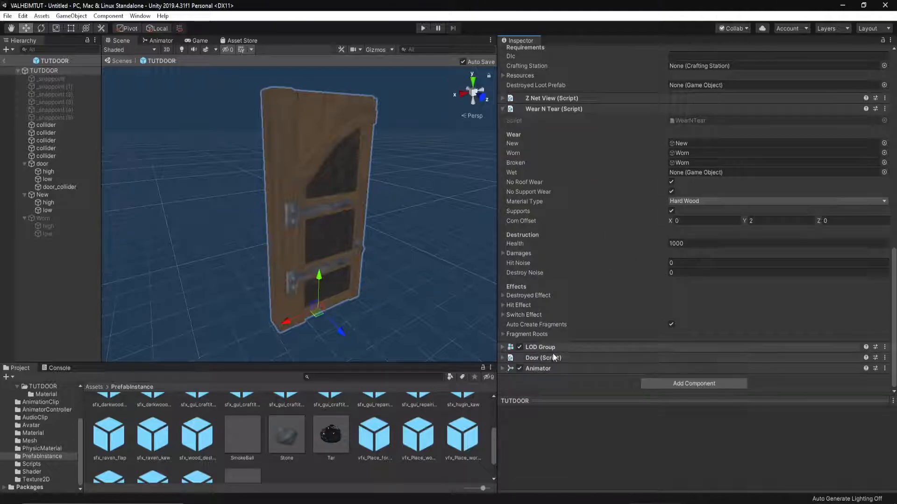
pyautogui.click(504, 358)
pyautogui.scroll(-3, 613, 326)
pyautogui.click(691, 306)
pyautogui.click(690, 306)
pyautogui.hotkey('shift', 'End')
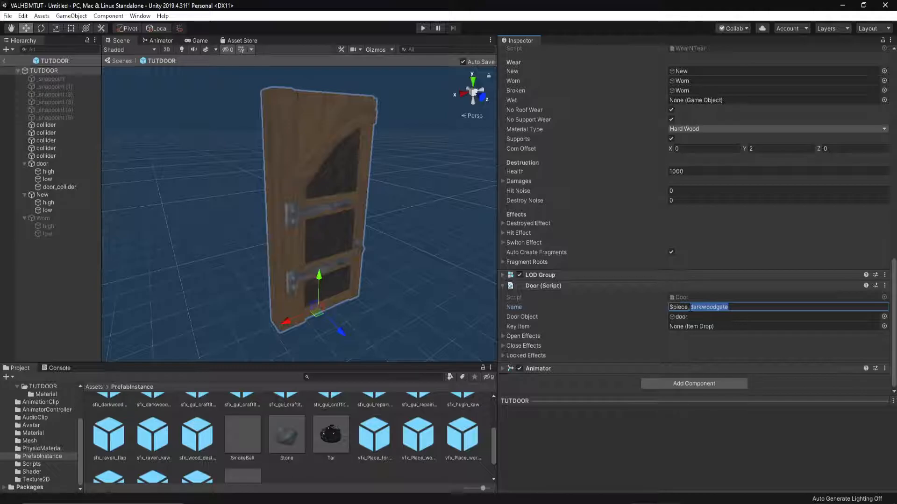
pyautogui.scroll(15, 688, 306)
pyautogui.scroll(3, 690, 155)
pyautogui.click(691, 174)
pyautogui.click(711, 174)
pyautogui.hotkey('ctrl', 'a')
pyautogui.hotkey('ctrl', 'c')
pyautogui.scroll(-15, 682, 257)
pyautogui.click(747, 307)
pyautogui.hotkey('ctrl', 'v')
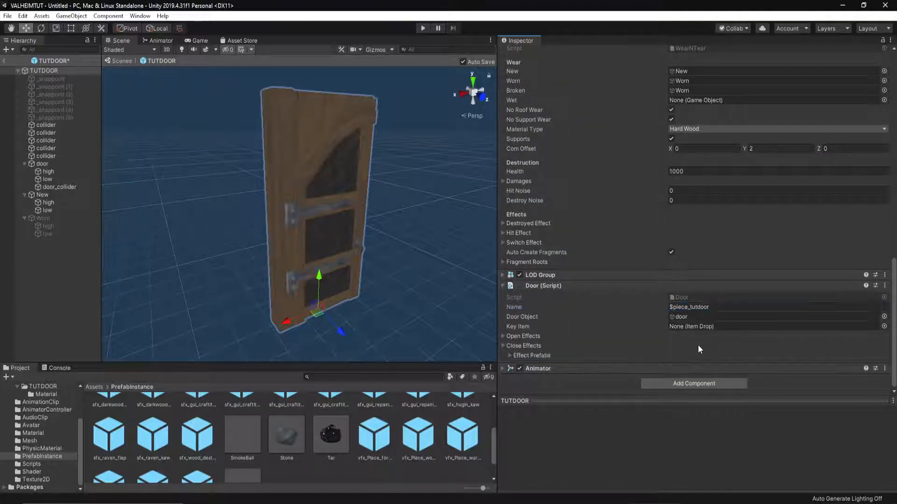
# Inspect the door object referenced by the Door script and return to the TUTDOOR root.
pyautogui.click(698, 346)
pyautogui.doubleClick(694, 317)
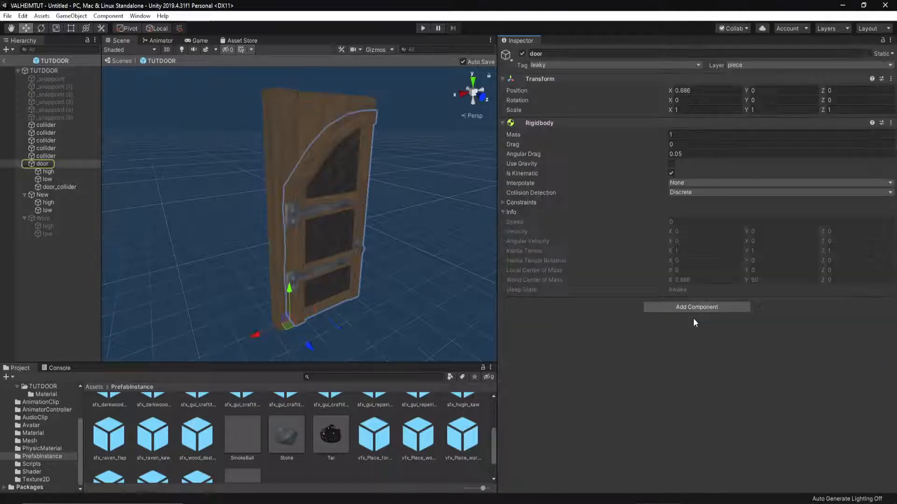
pyautogui.click(47, 69)
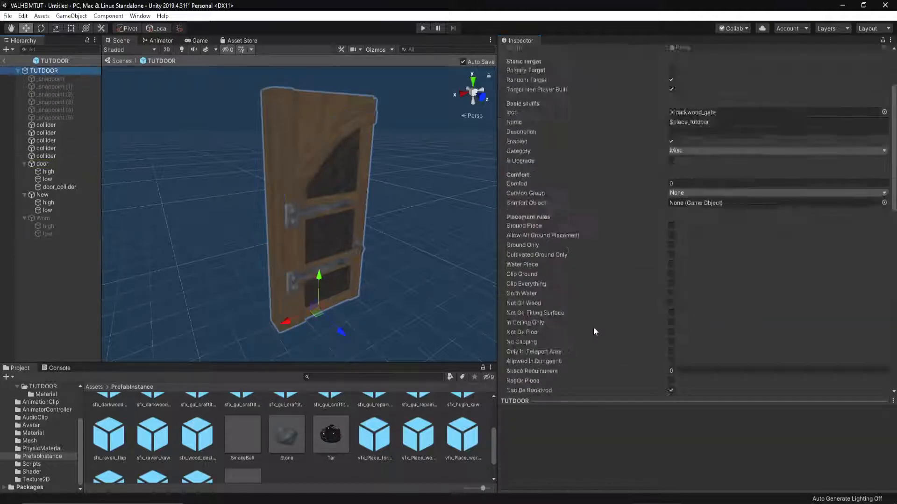
# Expand the first effect prefab element of the Door script's Open Effects and Close Effects.
pyautogui.click(503, 327)
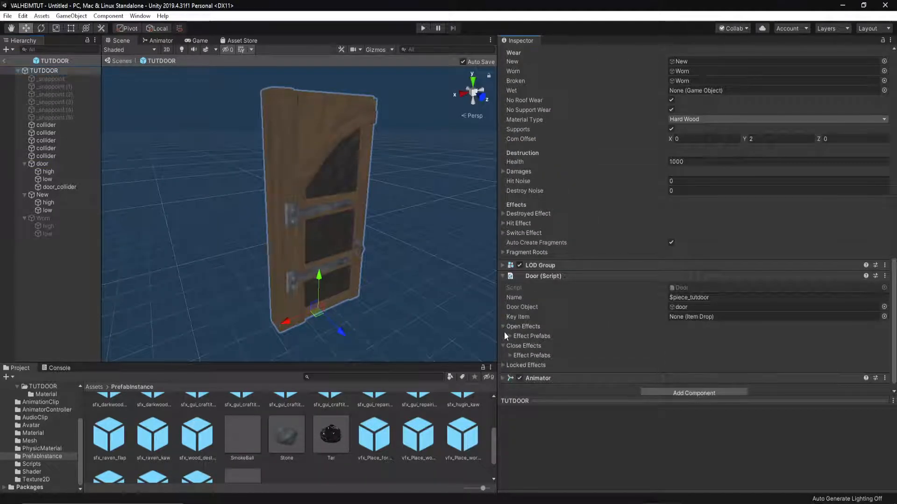
pyautogui.click(510, 337)
pyautogui.scroll(-2, 512, 351)
pyautogui.click(517, 326)
pyautogui.scroll(-5, 517, 324)
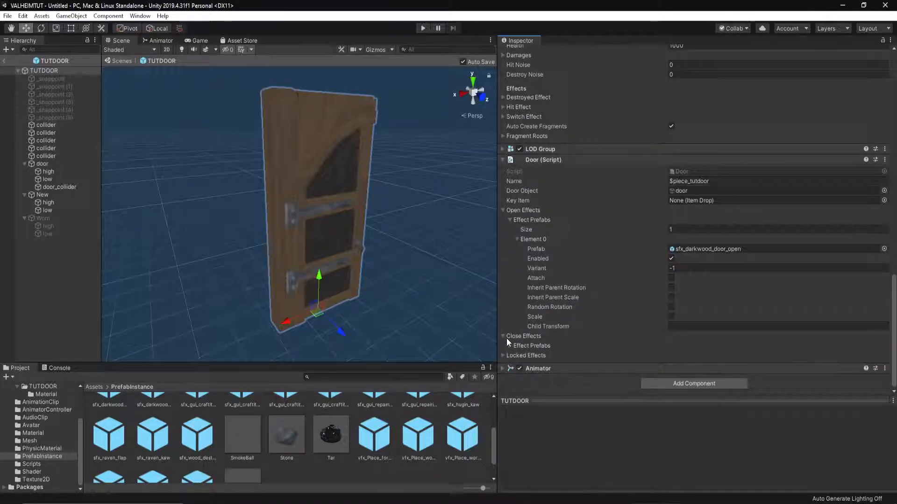
pyautogui.click(510, 346)
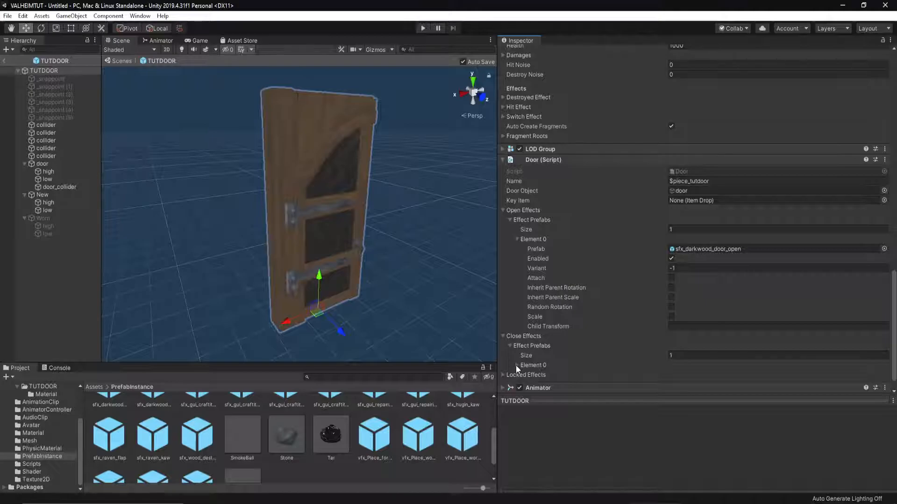
pyautogui.click(517, 365)
# Locate and open the sfx_darkwood_door_open prefab used as the open effect, and review its sound components.
pyautogui.click(734, 249)
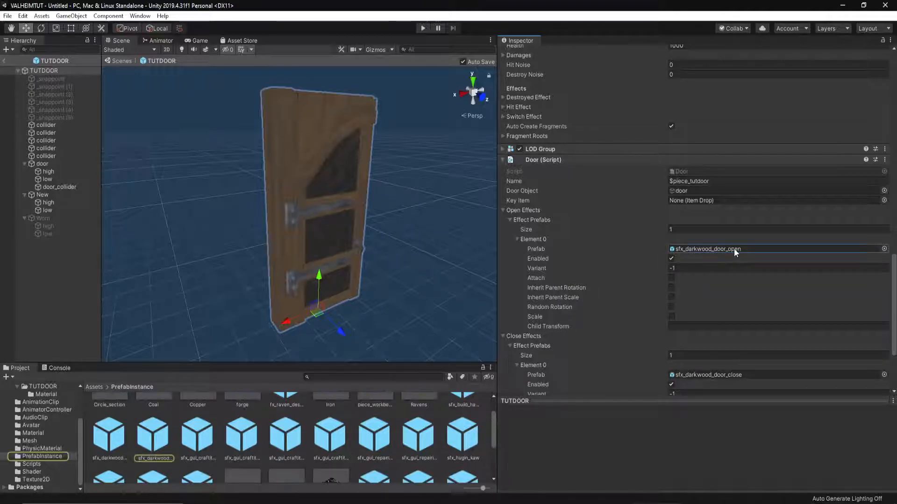
pyautogui.doubleClick(162, 437)
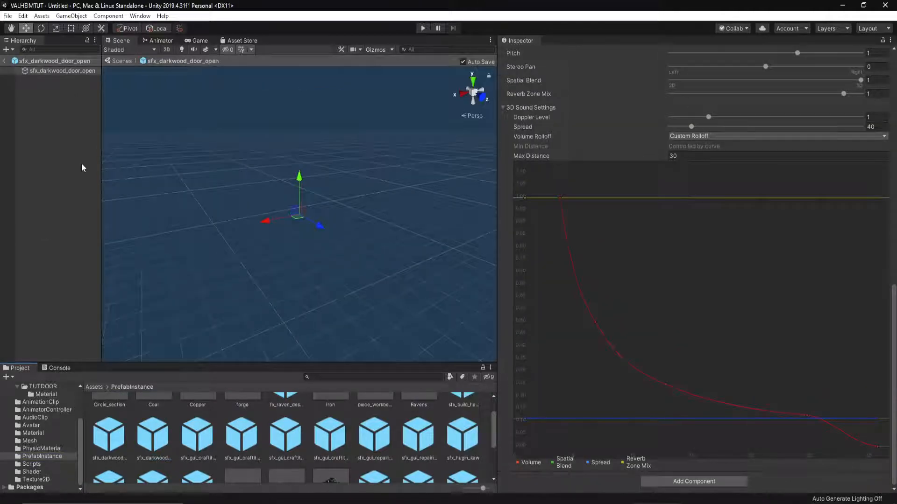
pyautogui.click(54, 139)
pyautogui.hotkey('ctrl', 'a')
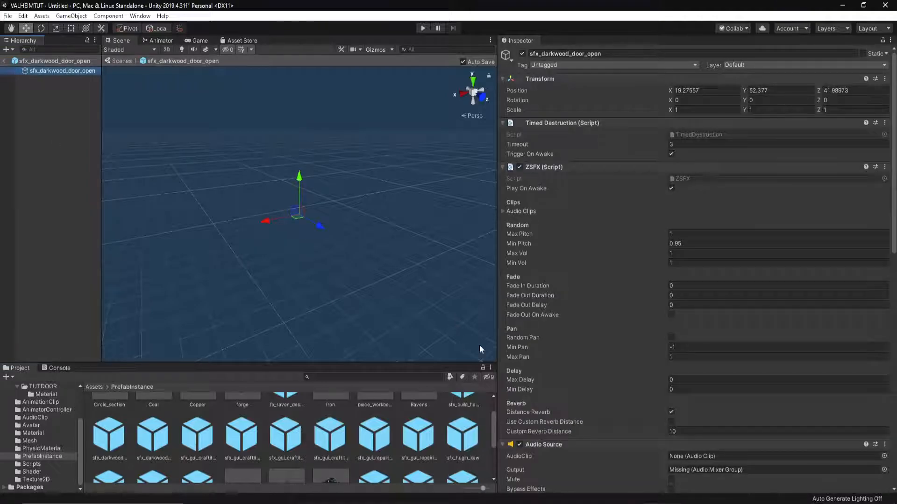
pyautogui.scroll(-10, 562, 329)
pyautogui.scroll(10, 562, 330)
pyautogui.scroll(2, 274, 464)
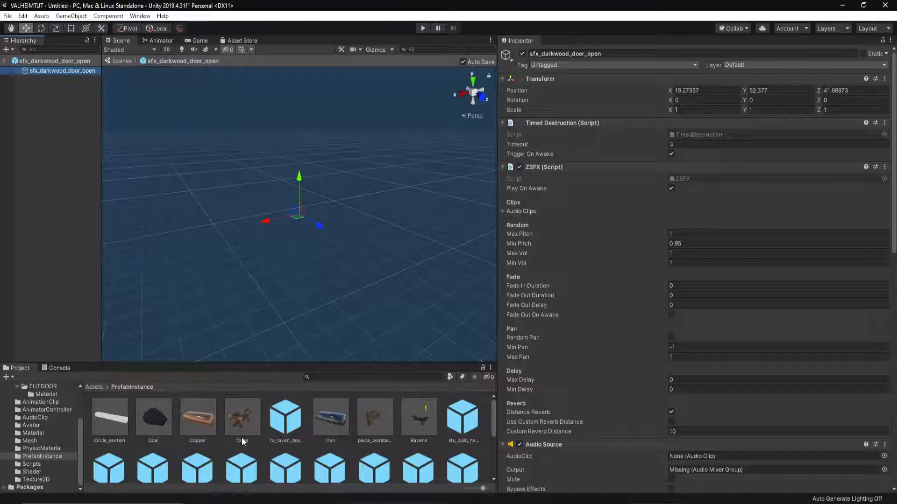
# Reopen the TUTDOOR prefab from _CustomItem and locate the first effect prefab of its Piece Place Effect.
pyautogui.click(38, 383)
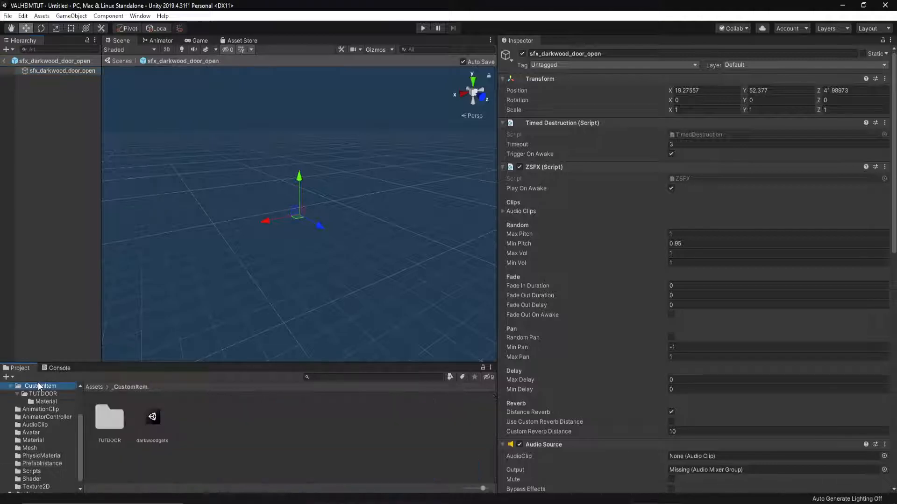
pyautogui.doubleClick(147, 408)
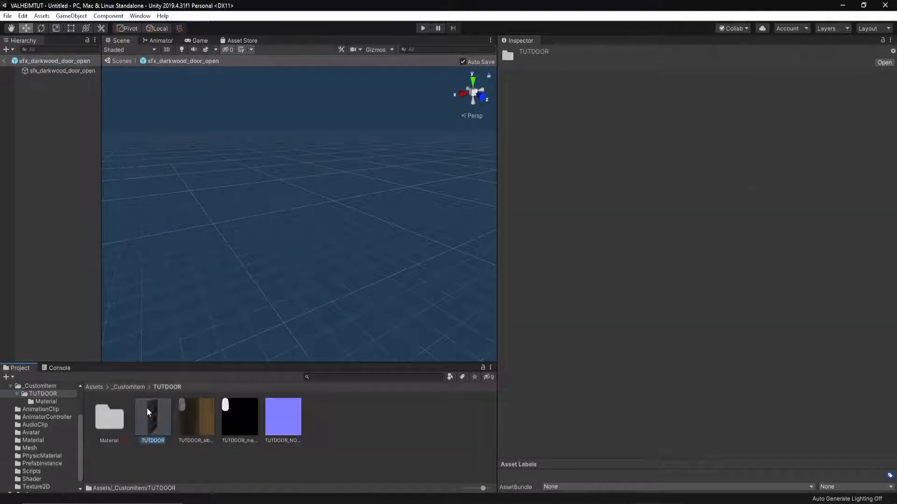
pyautogui.scroll(-10, 615, 222)
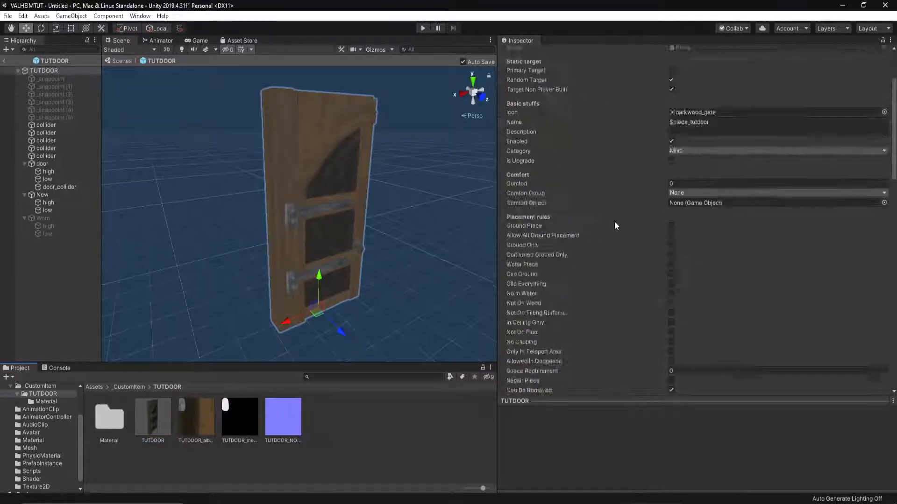
pyautogui.scroll(4, 614, 221)
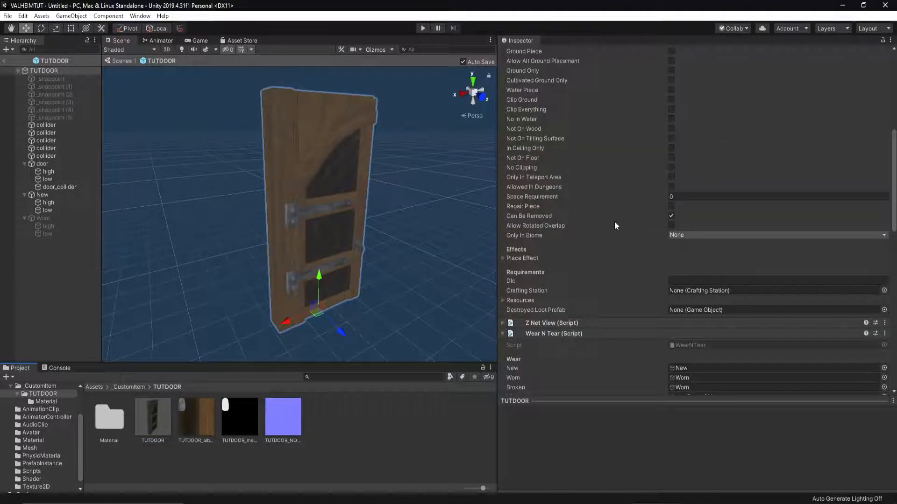
pyautogui.click(504, 259)
pyautogui.click(510, 268)
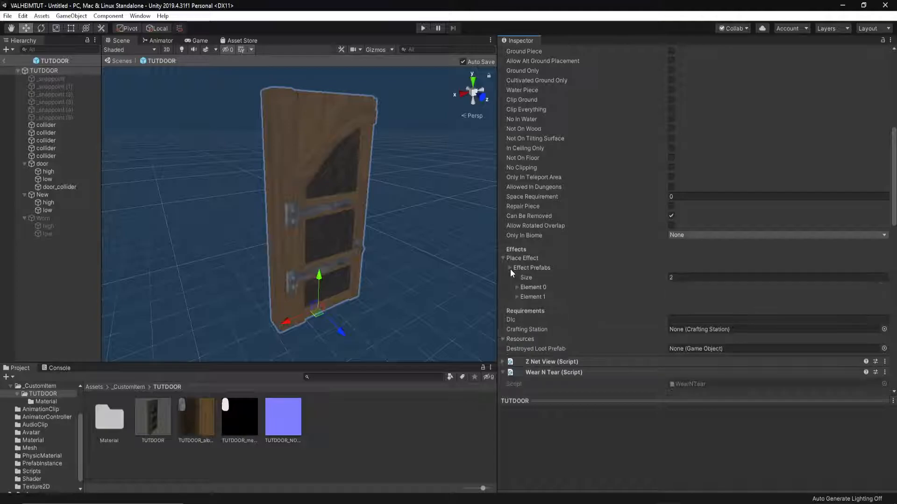
pyautogui.click(517, 288)
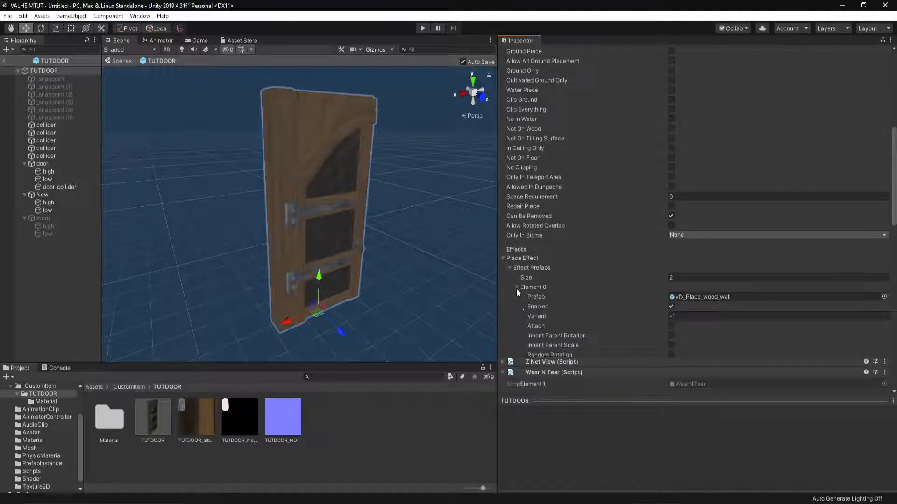
pyautogui.click(719, 296)
# Open the vfx_Place_wood_wall prefab, replay its particle effect, and review its components down to the material.
pyautogui.doubleClick(416, 439)
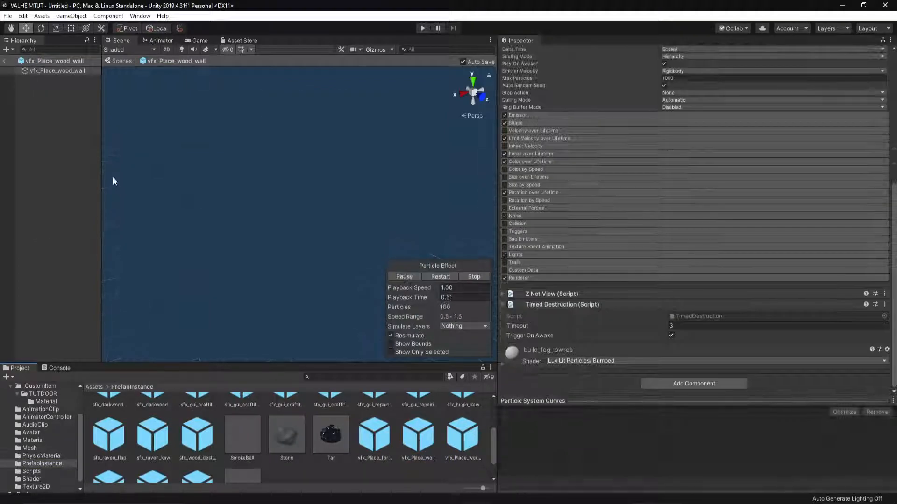
pyautogui.click(61, 70)
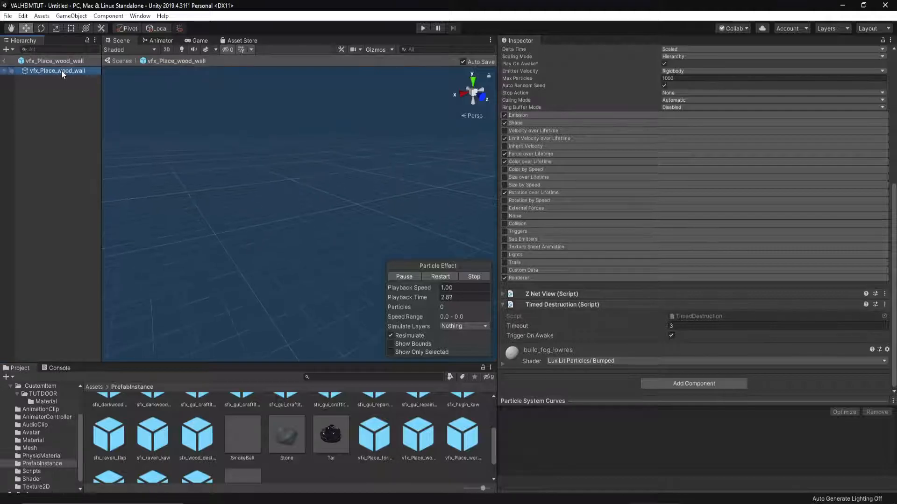
pyautogui.click(63, 133)
pyautogui.click(60, 71)
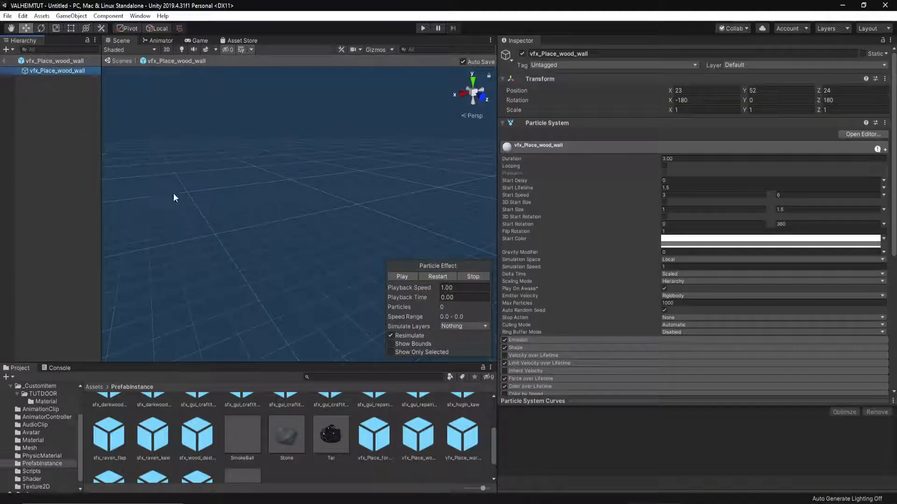
pyautogui.click(441, 275)
pyautogui.moveTo(348, 257); pyautogui.dragTo(507, 290, button='right')
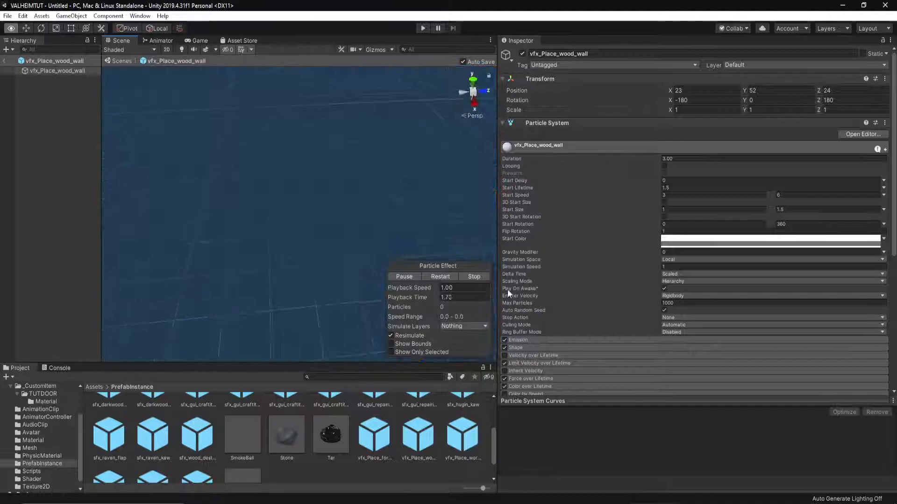
pyautogui.click(441, 276)
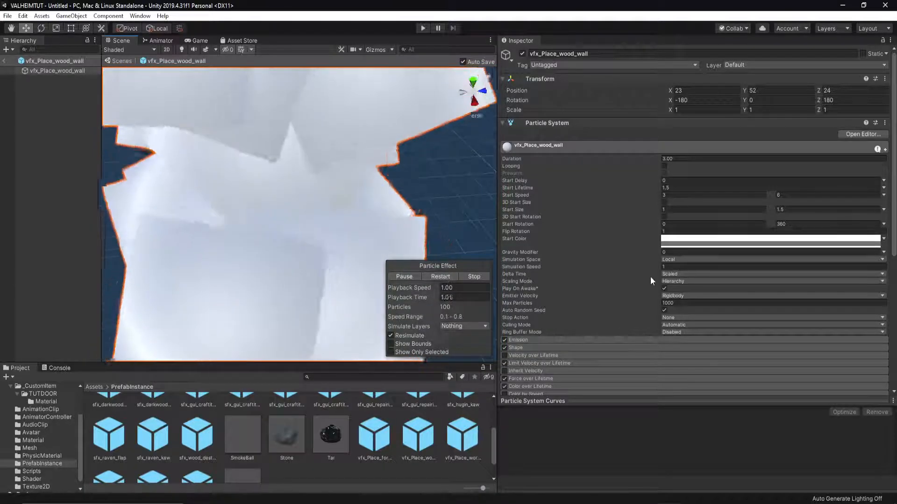
pyautogui.scroll(-10, 651, 279)
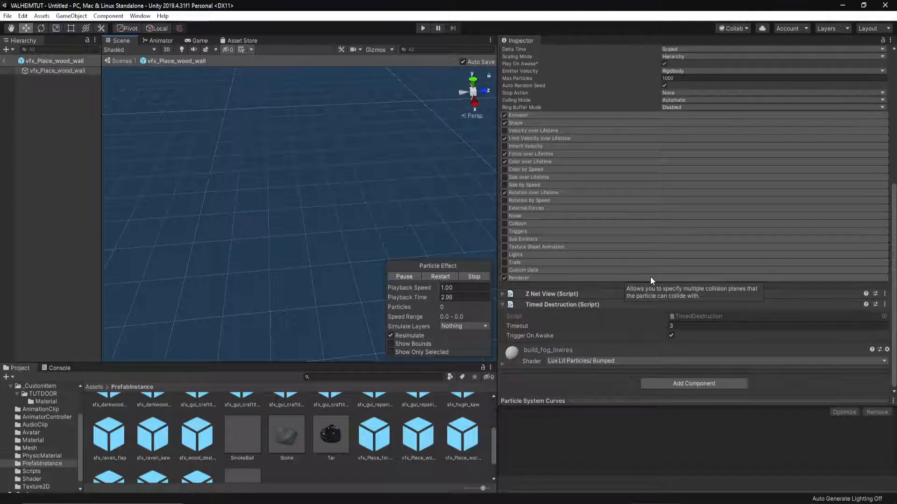
# Set the build_fog_lowres material's shader to Standard and reselect the vfx_Place_wood_wall object.
pyautogui.click(556, 363)
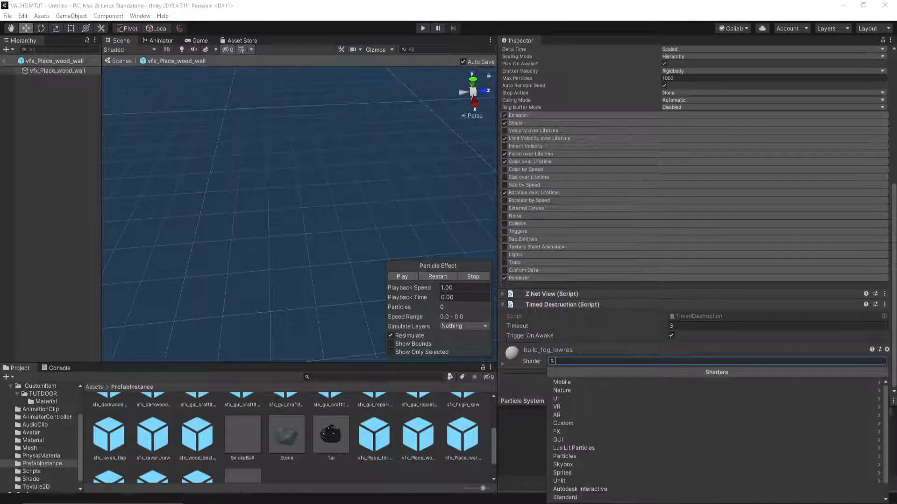
pyautogui.click(565, 497)
pyautogui.click(66, 142)
pyautogui.click(57, 71)
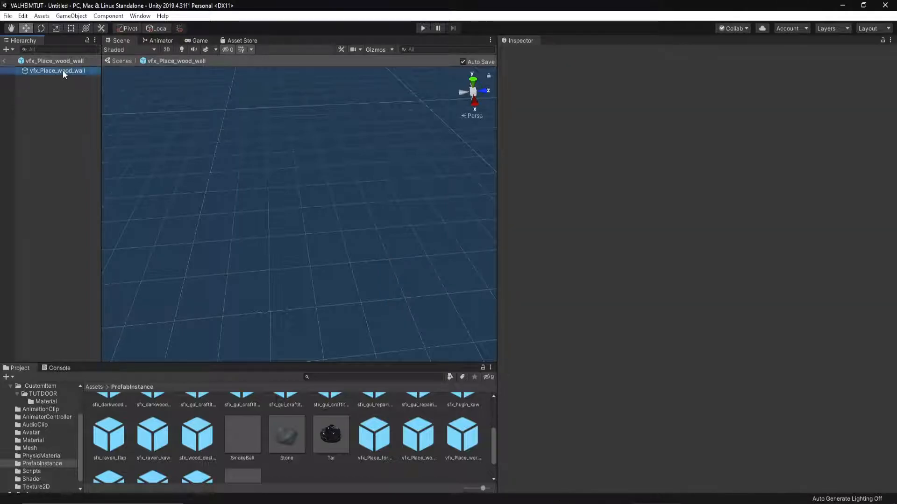
# Replay the wood wall placement effect and set the build_fog_lowres material's Rendering Mode to Fade.
pyautogui.click(439, 276)
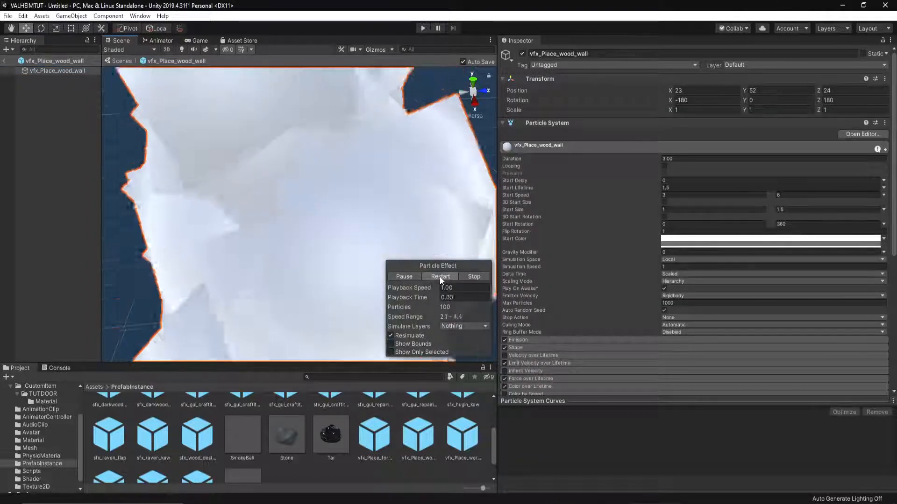
pyautogui.click(439, 277)
pyautogui.scroll(-8, 604, 312)
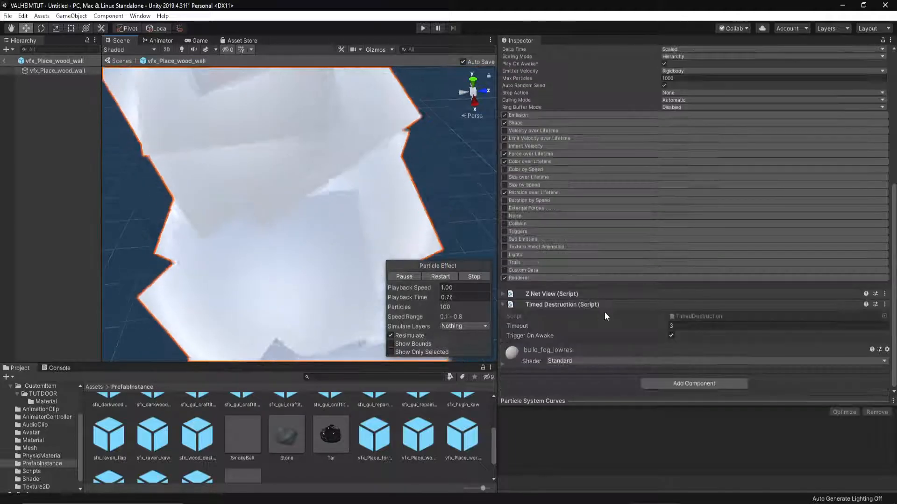
pyautogui.click(503, 363)
pyautogui.scroll(-5, 542, 339)
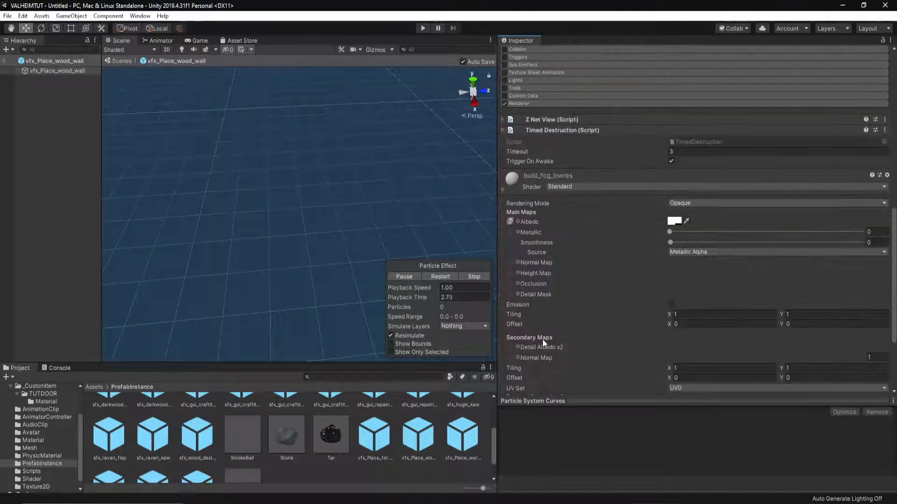
pyautogui.click(677, 202)
pyautogui.click(693, 225)
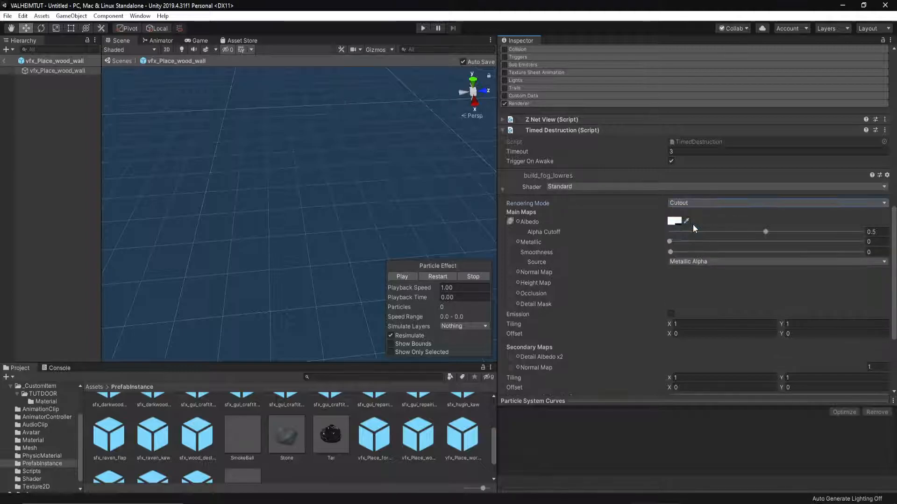
pyautogui.click(691, 202)
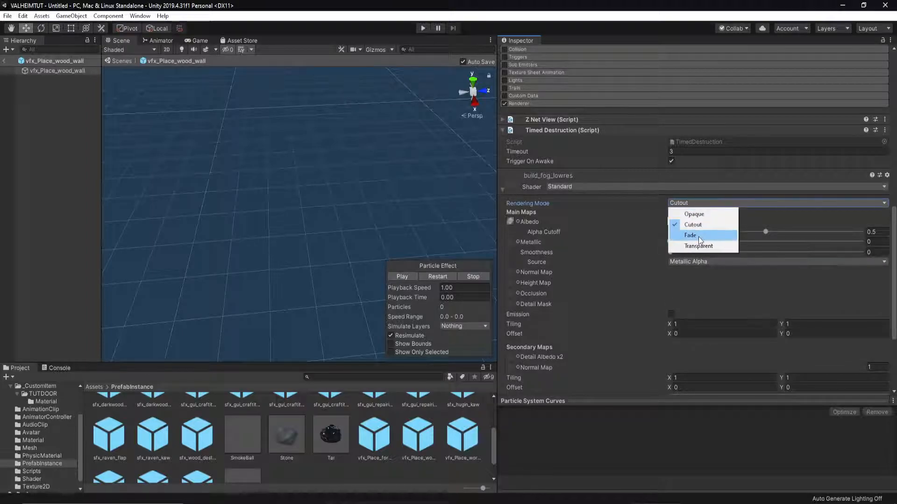
pyautogui.click(698, 236)
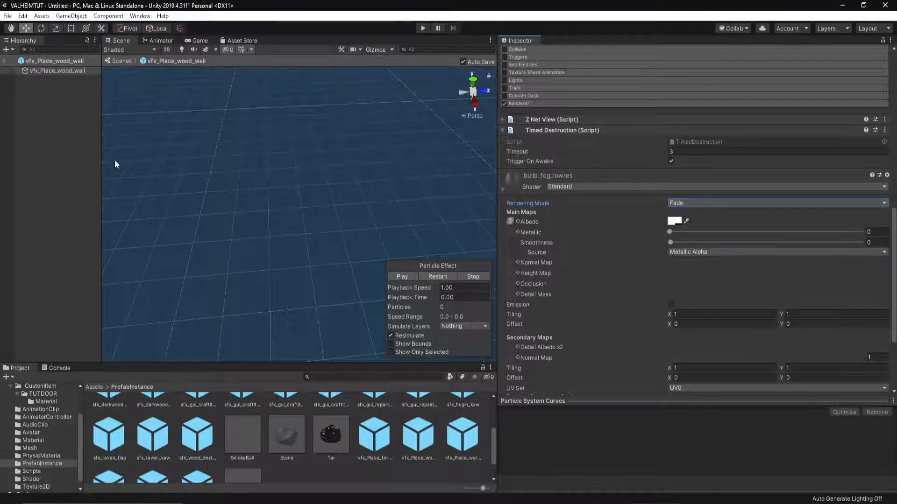
# Replay the vfx_Place_wood_wall particles several times to check the fog with the Fade material, then collapse the material settings.
pyautogui.click(441, 275)
pyautogui.click(441, 276)
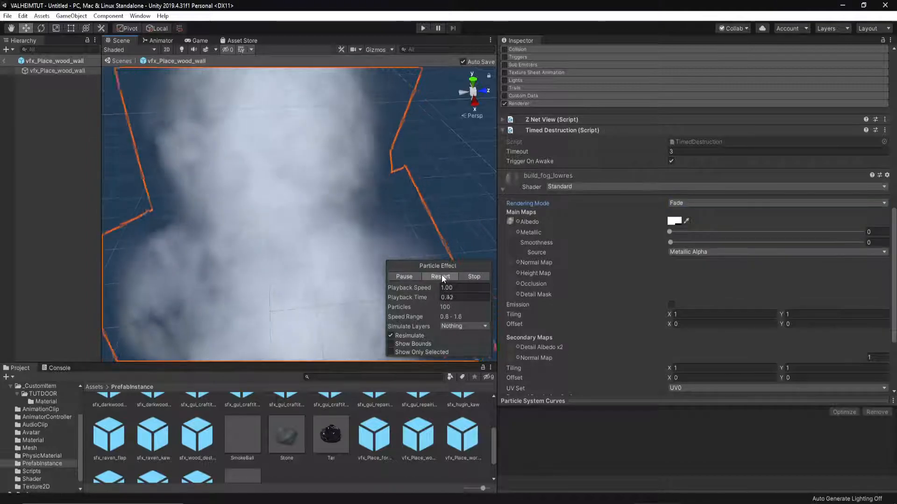
pyautogui.click(441, 276)
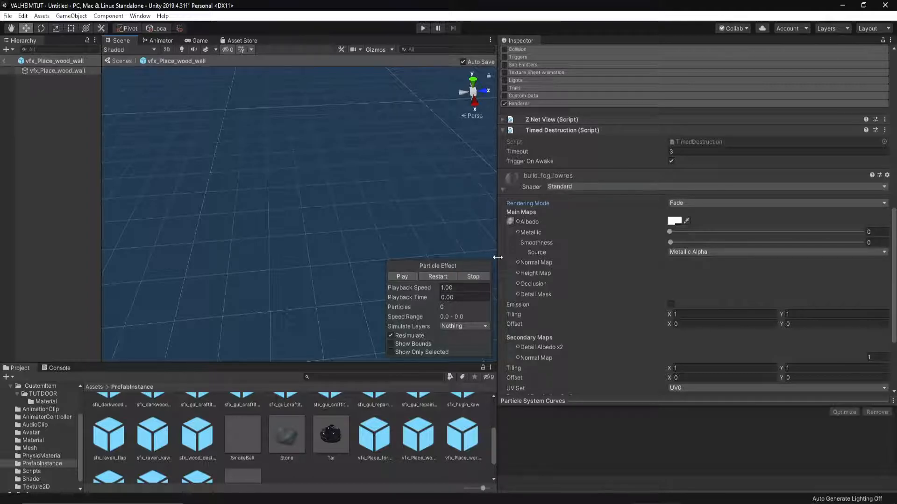
pyautogui.click(444, 276)
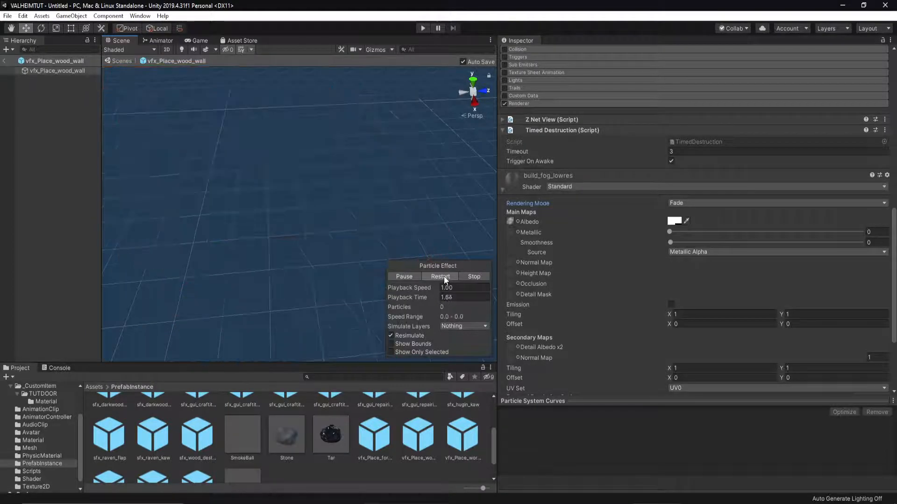
pyautogui.click(444, 277)
pyautogui.moveTo(335, 232); pyautogui.dragTo(334, 167, button='right')
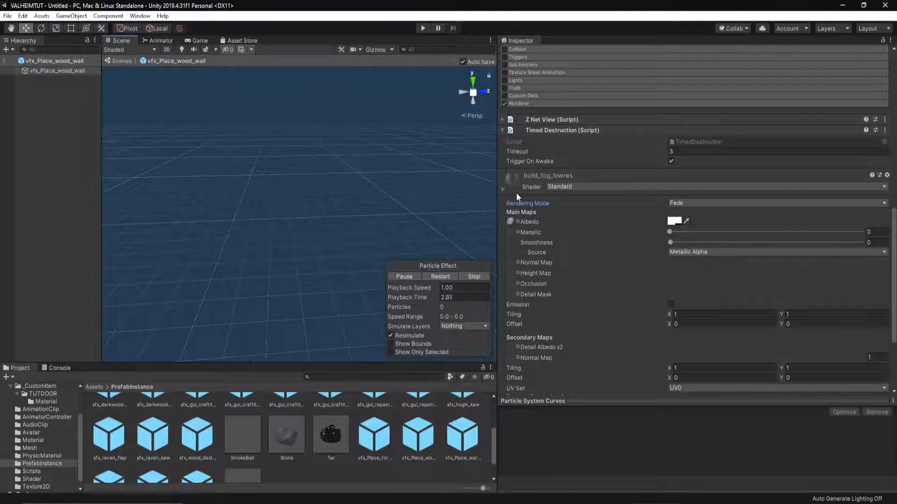
pyautogui.click(502, 190)
pyautogui.scroll(10, 581, 340)
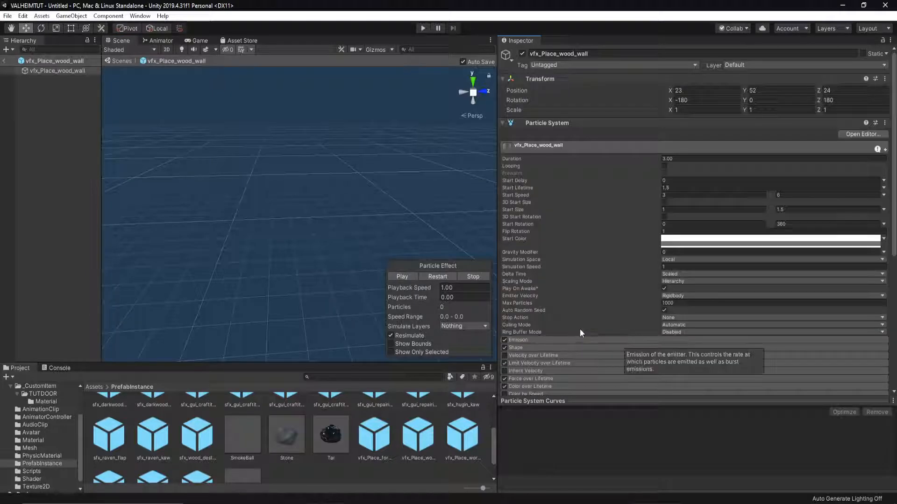
# Leave the effect prefab and reopen the TUTDOOR prefab from the _CustomItem/TUTDOOR folder.
pyautogui.click(4, 61)
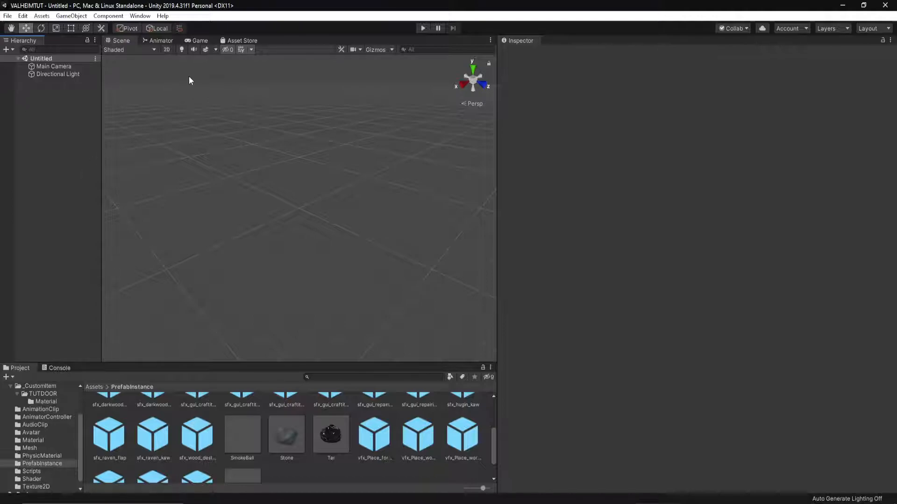
pyautogui.scroll(3, 247, 400)
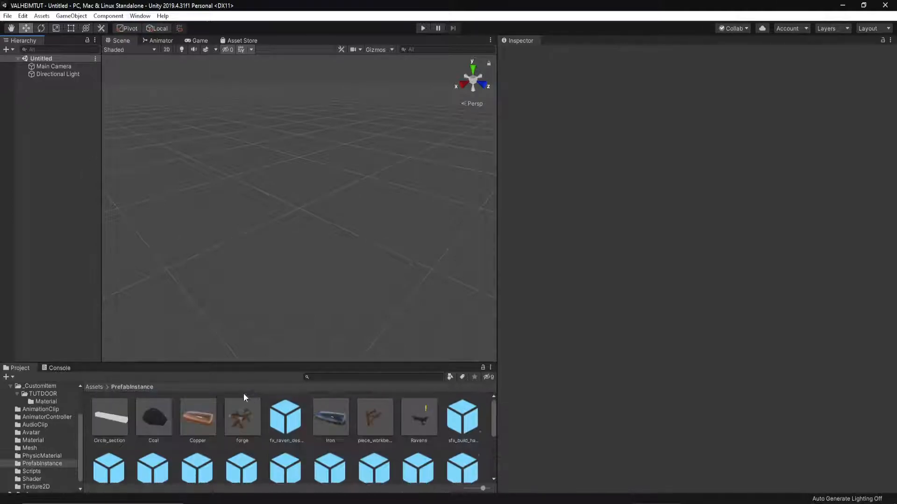
pyautogui.click(44, 395)
pyautogui.click(45, 402)
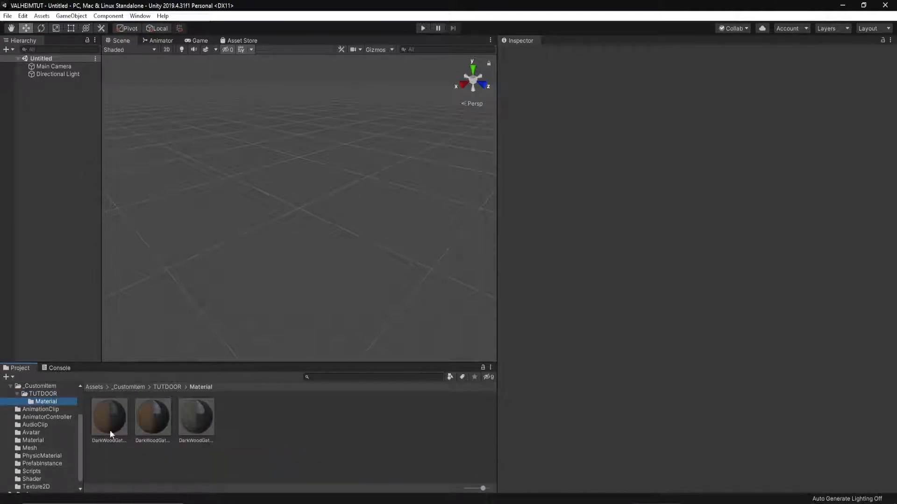
pyautogui.click(40, 395)
pyautogui.doubleClick(147, 419)
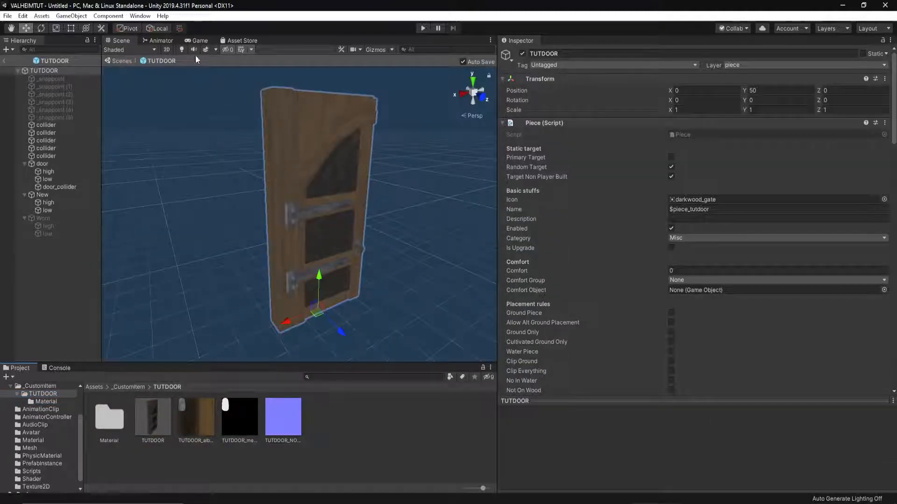
# Refresh the Unity Registry package list and install Asset Bundle Browser 1.7.0.
pyautogui.click(139, 15)
pyautogui.moveTo(163, 16)
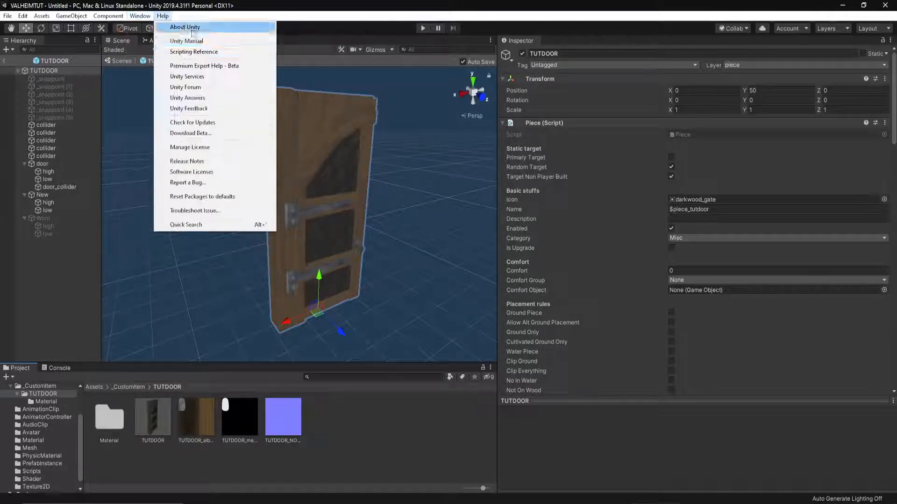
pyautogui.click(161, 104)
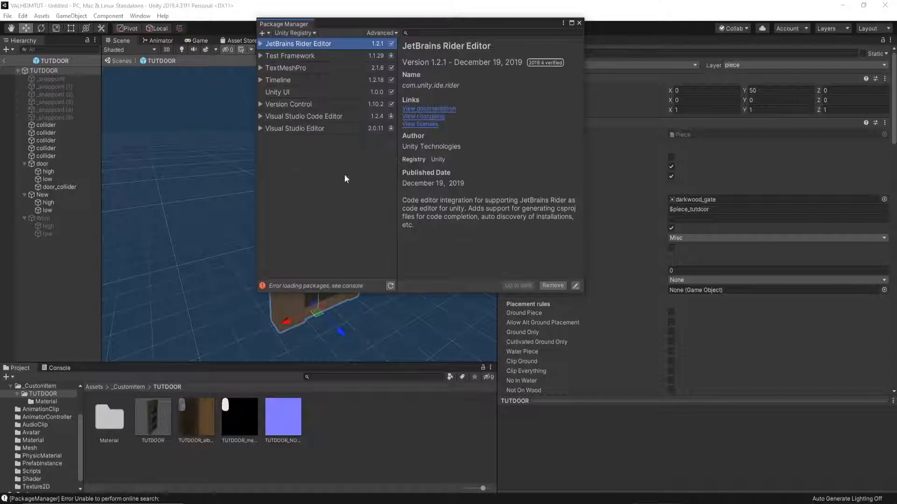
pyautogui.click(390, 285)
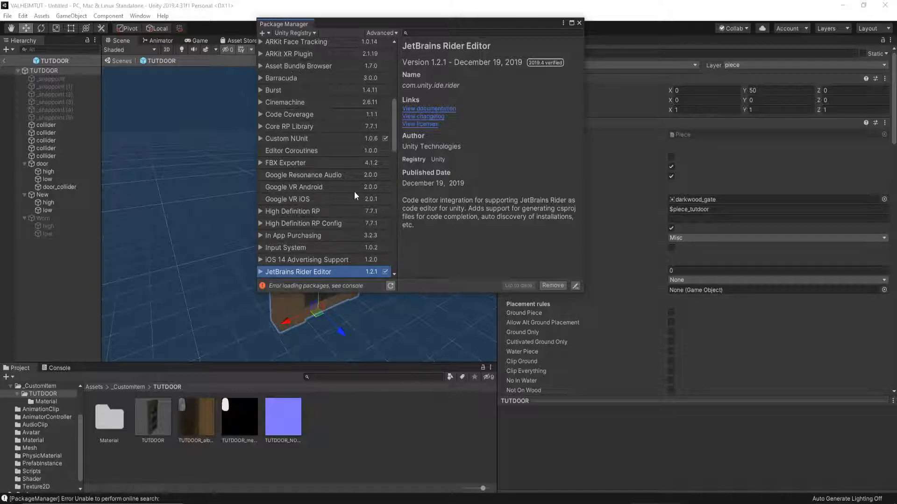
pyautogui.click(297, 65)
pyautogui.click(318, 138)
pyautogui.click(296, 68)
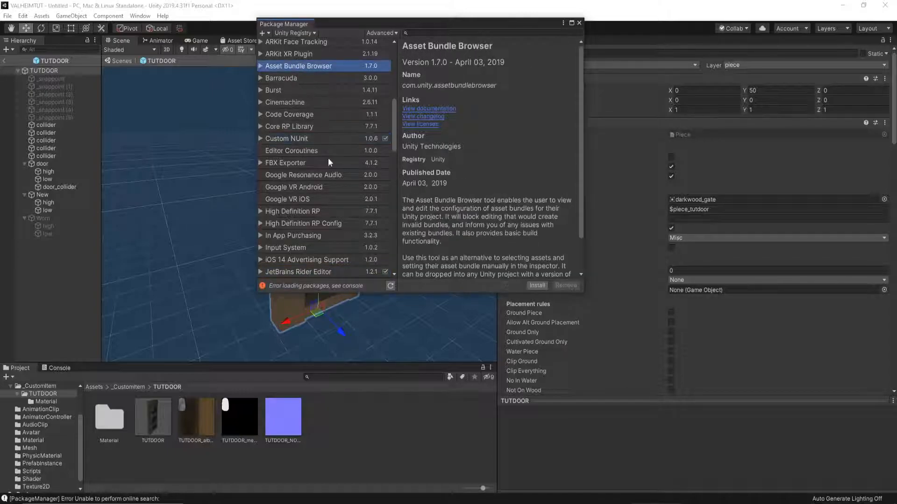
pyautogui.click(536, 285)
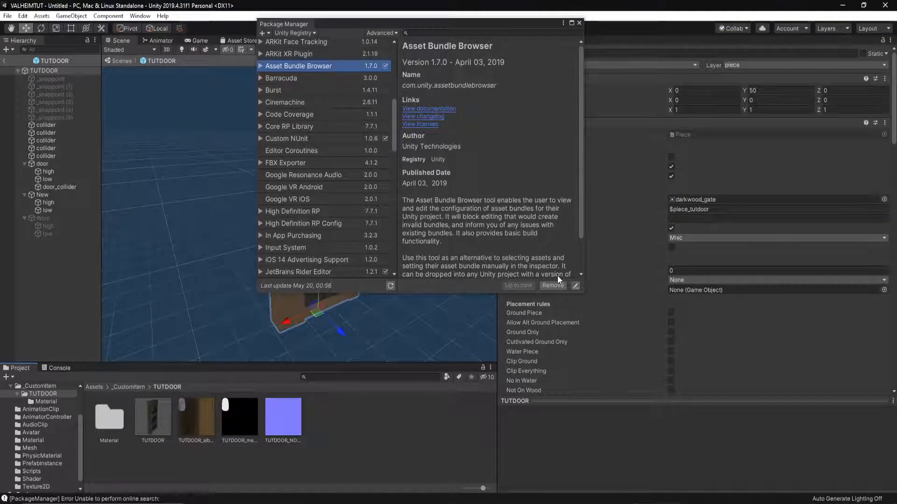
# Look through the remaining registry packages, including the ProBuilder details, and close the Package Manager.
pyautogui.scroll(-6, 301, 202)
pyautogui.scroll(-3, 301, 202)
pyautogui.click(291, 151)
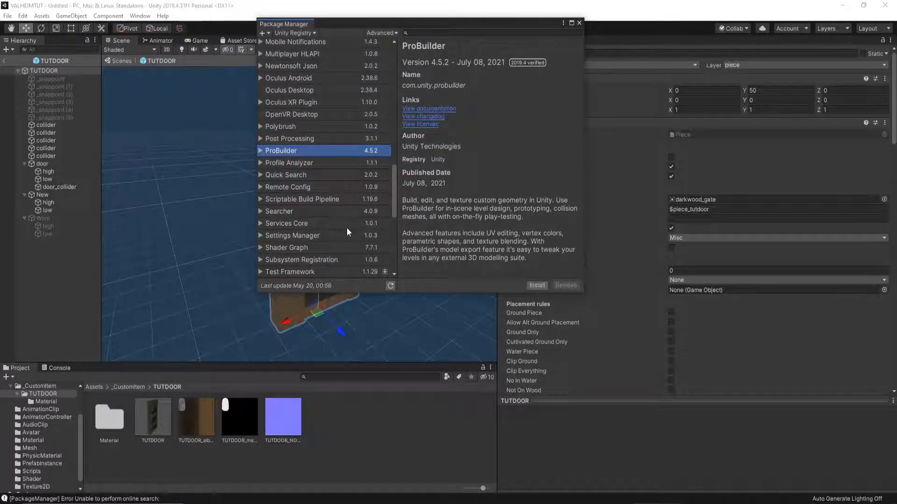
pyautogui.scroll(5, 347, 232)
pyautogui.scroll(3, 346, 232)
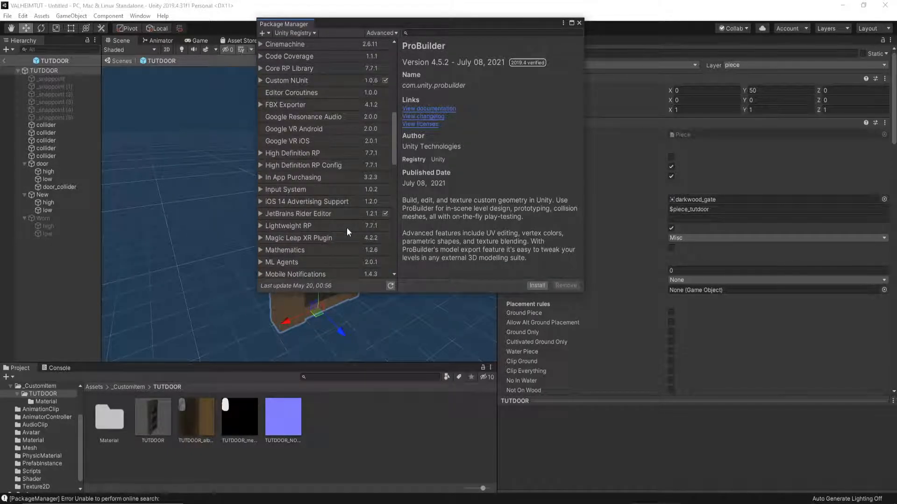
pyautogui.scroll(8, 347, 228)
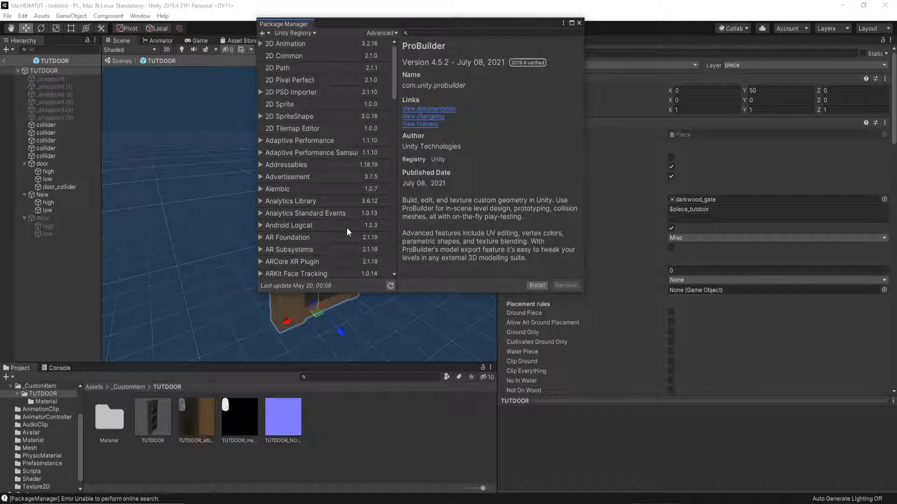
pyautogui.click(579, 23)
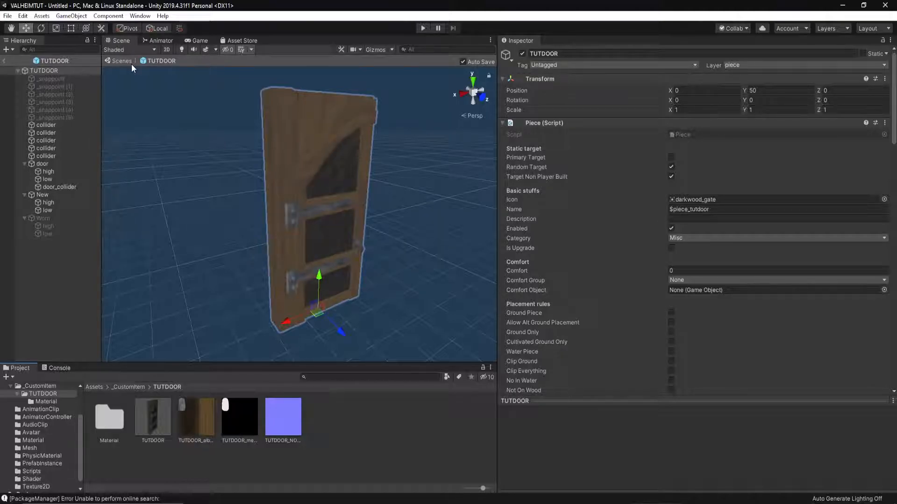
# Open the AssetBundle Browser and dock it beside the Asset Store view.
pyautogui.click(140, 15)
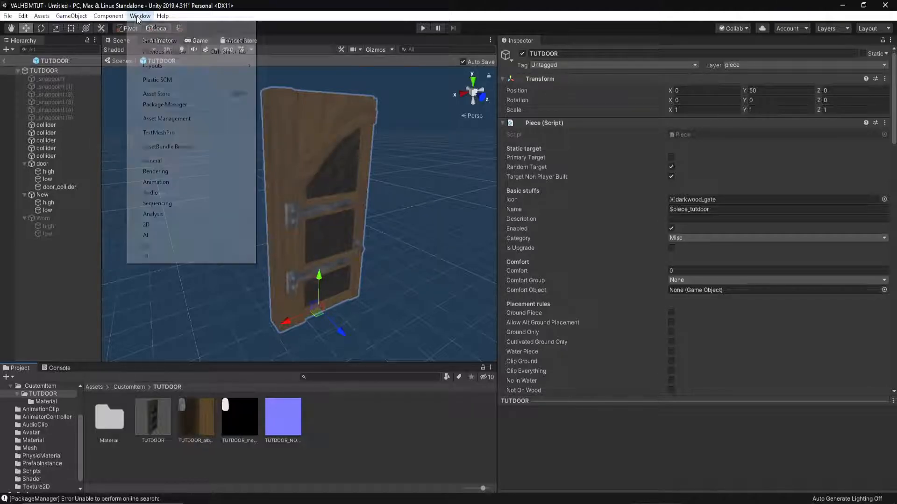
pyautogui.click(170, 149)
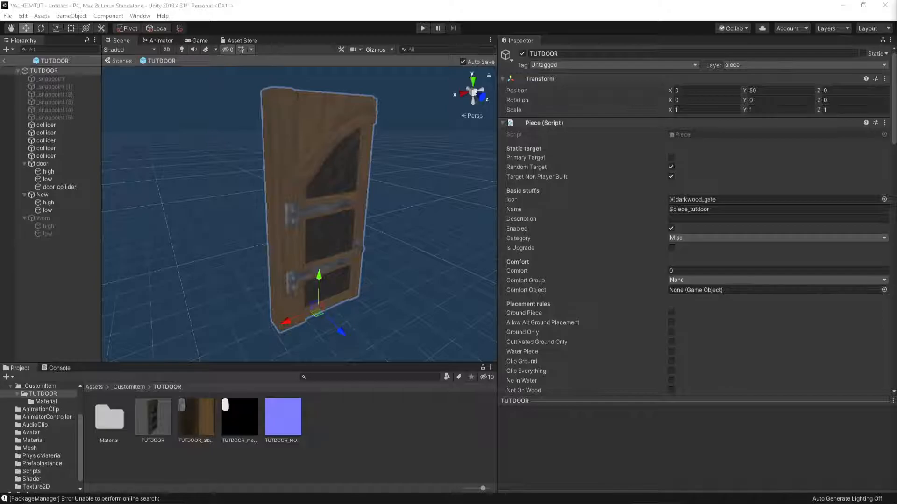
pyautogui.moveTo(383, 86); pyautogui.dragTo(289, 40)
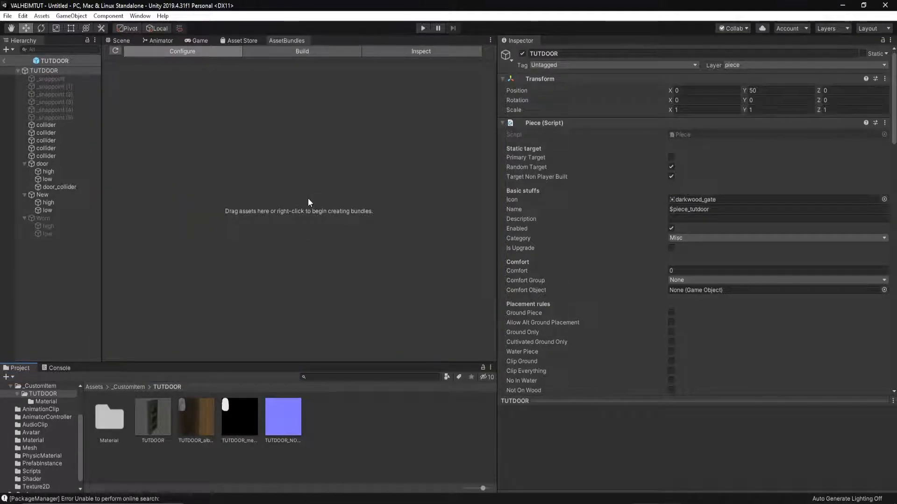
# Assign the TUTDOOR prefab asset to a new asset bundle named tutdoorbundle.
pyautogui.click(158, 418)
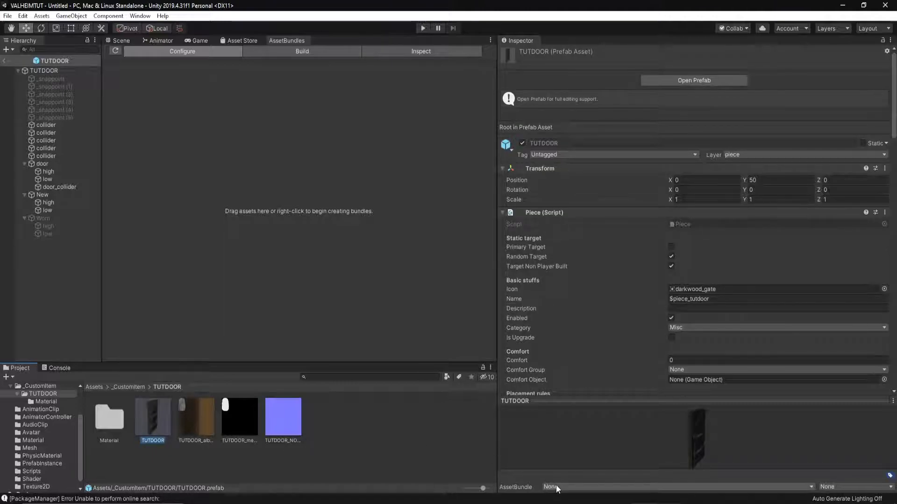
pyautogui.moveTo(497, 300); pyautogui.dragTo(478, 320)
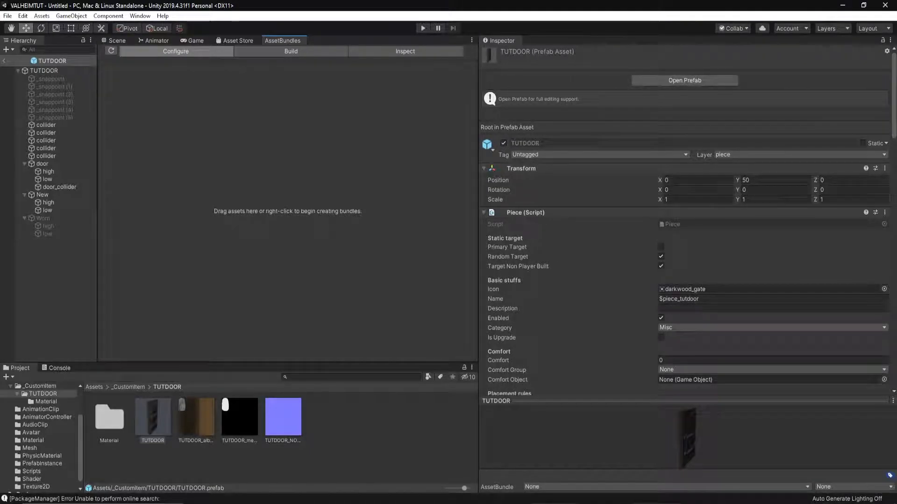
pyautogui.click(538, 487)
pyautogui.click(556, 475)
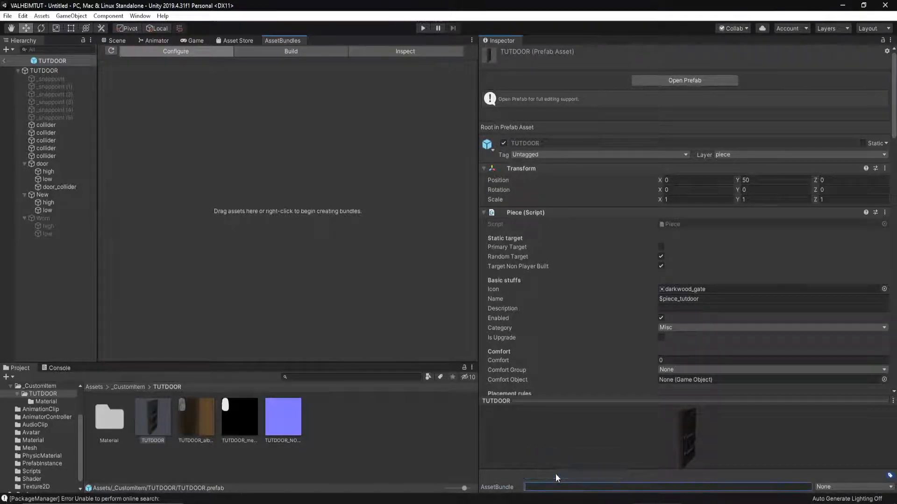
pyautogui.write('a')
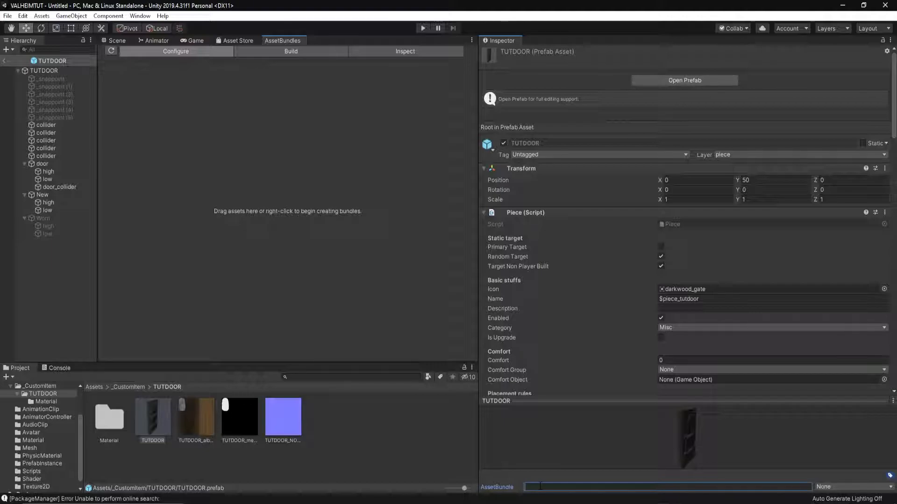
pyautogui.write('tutdoorbundle')
pyautogui.press('Return')
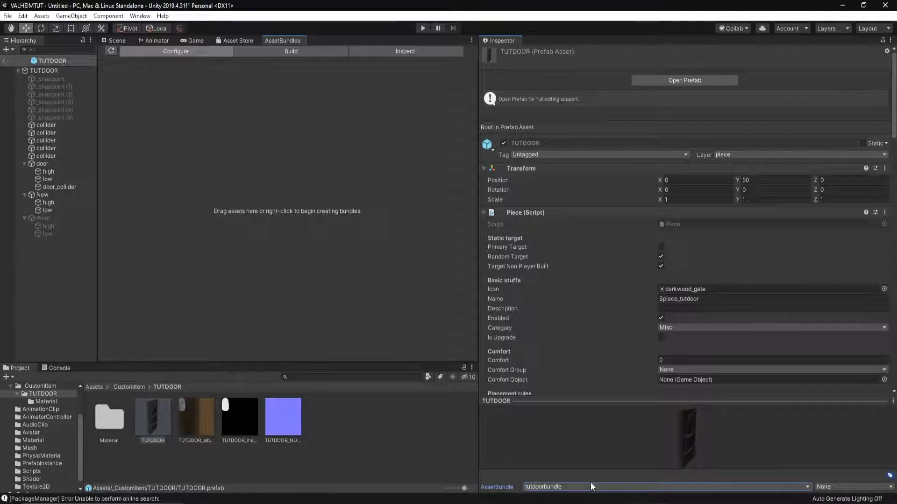
# Widen the AssetBundles view, expand the advanced build settings, and build the bundles for Standalone Windows with Standard Compression (LZMA).
pyautogui.click(297, 53)
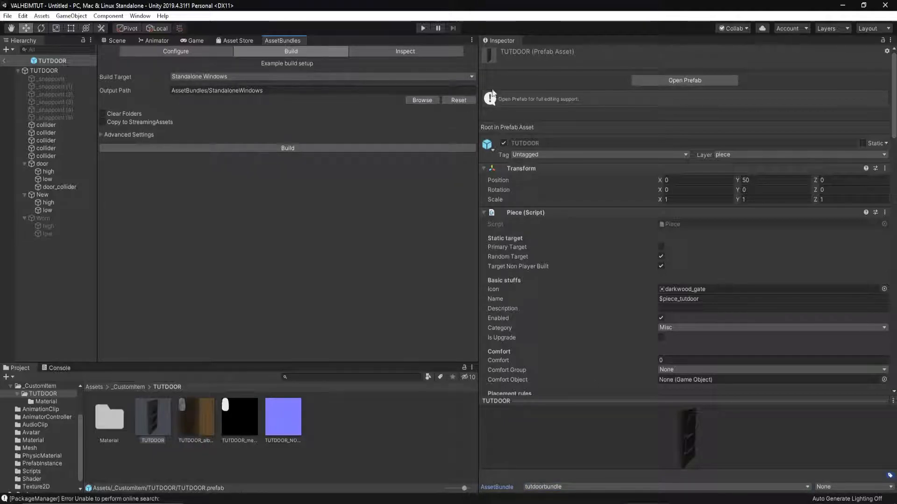
pyautogui.moveTo(479, 74); pyautogui.dragTo(636, 68)
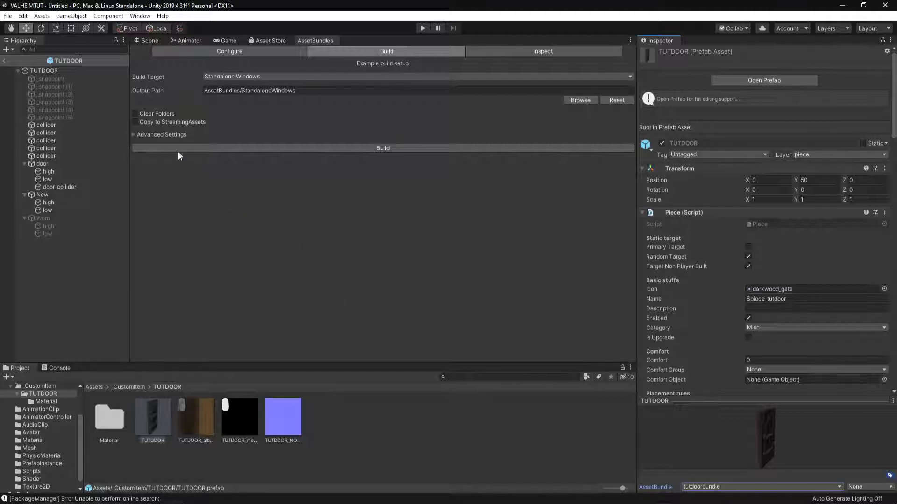
pyautogui.click(133, 135)
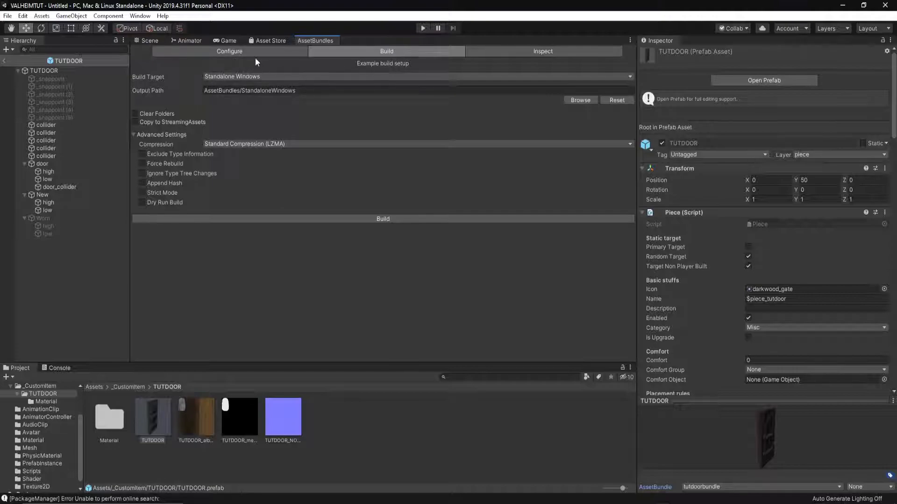
pyautogui.click(242, 54)
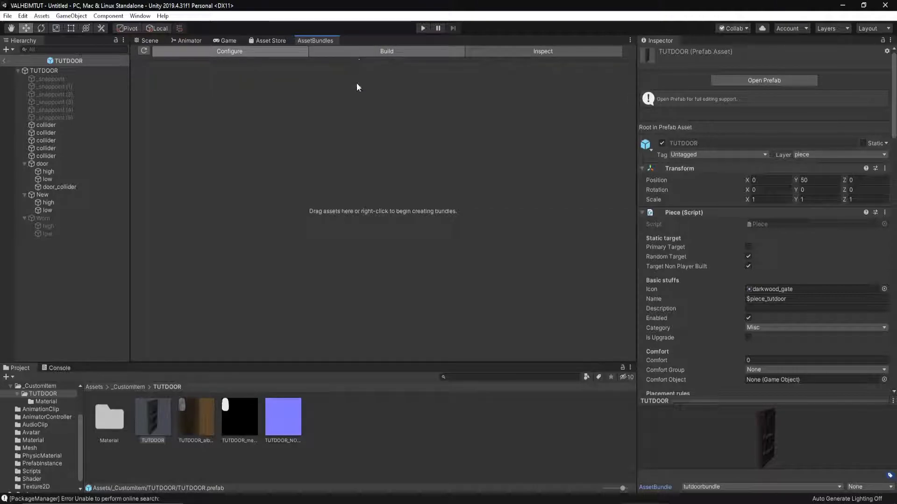
pyautogui.click(385, 50)
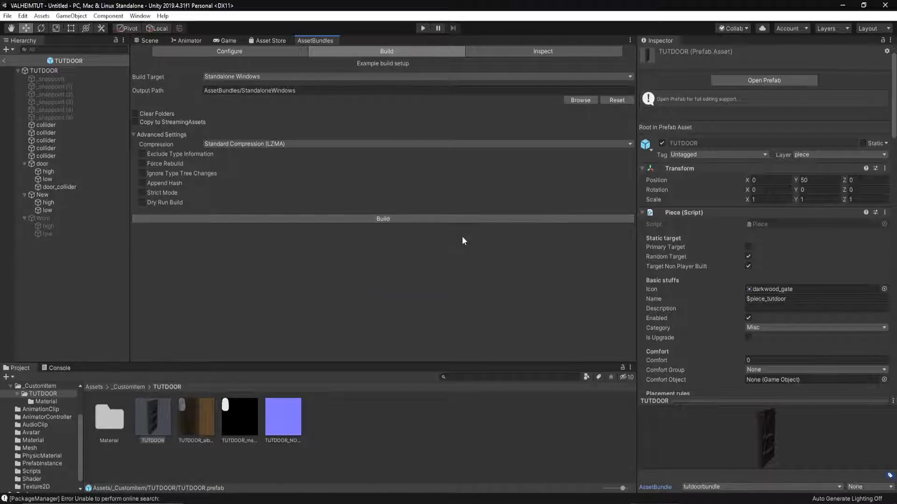
# Review the bundle build's output path and the available build targets, keeping Standalone Windows.
pyautogui.click(227, 51)
pyautogui.click(204, 91)
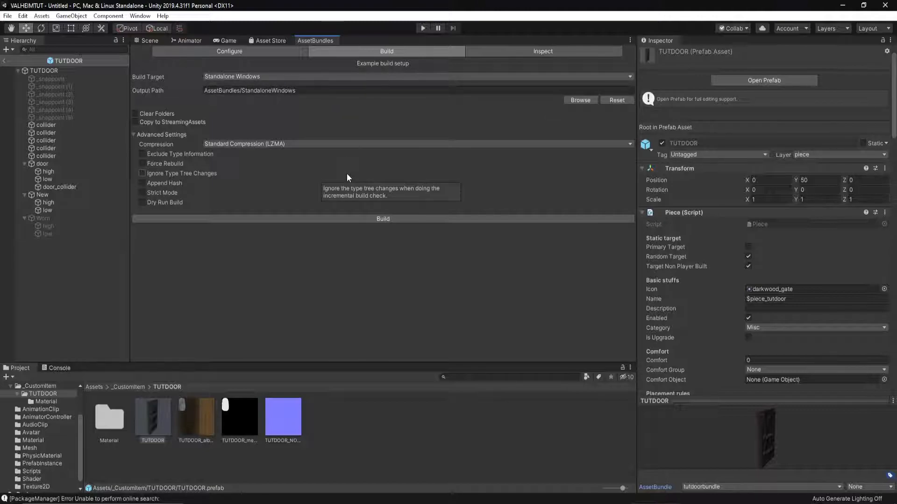
pyautogui.click(226, 76)
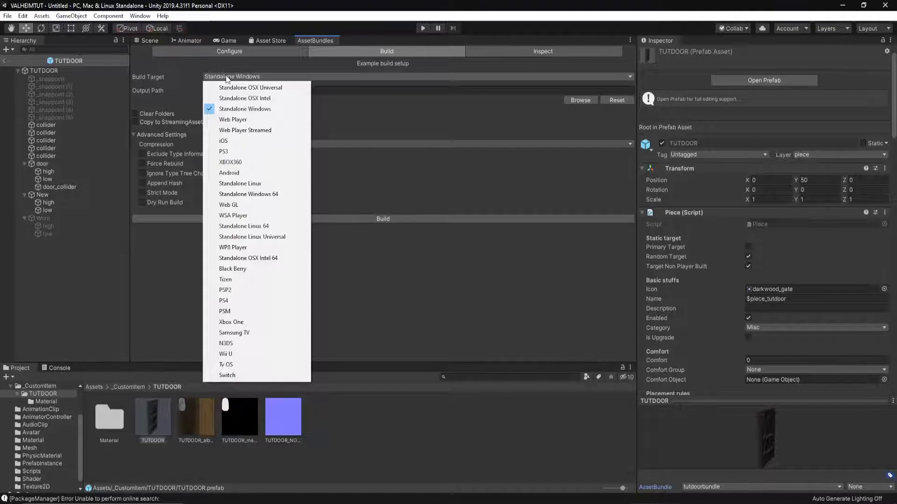
pyautogui.click(226, 75)
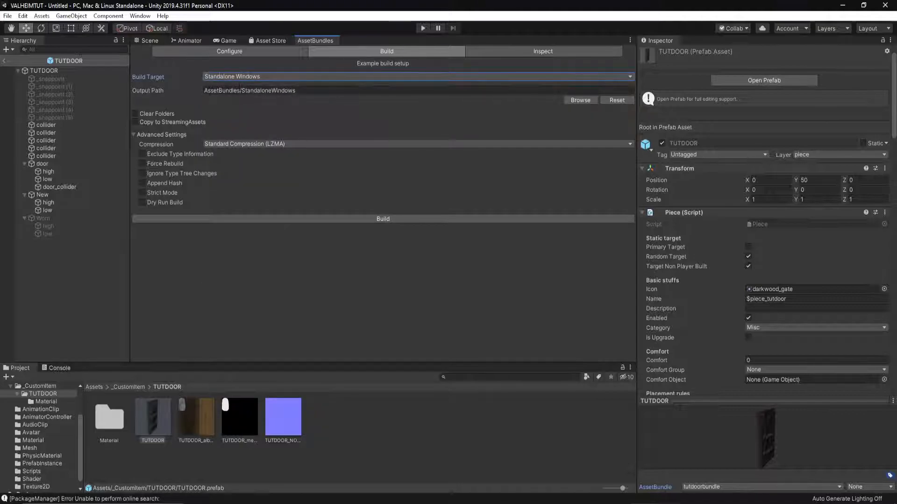
# Show the TUTDOOR folder in File Explorer, go to the project's AssetBundles\StandaloneWindows folder, and select the tutdoorbundle file.
pyautogui.rightClick(337, 405)
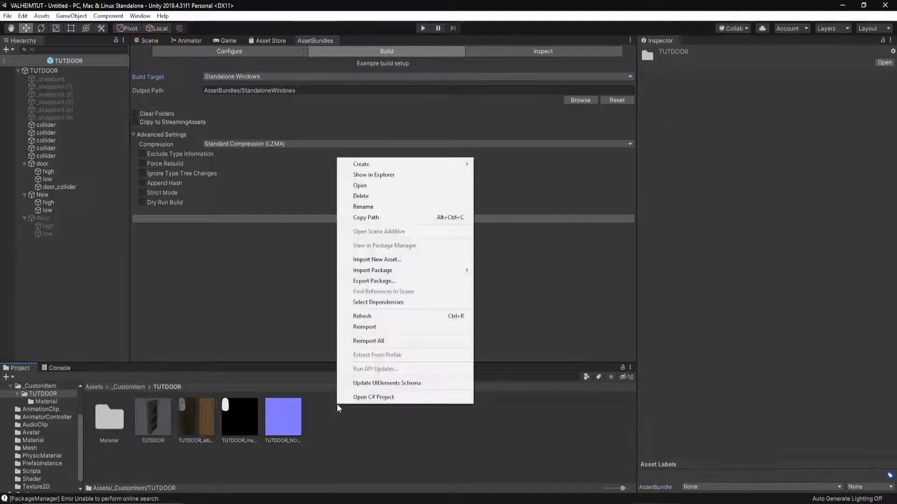
pyautogui.click(397, 176)
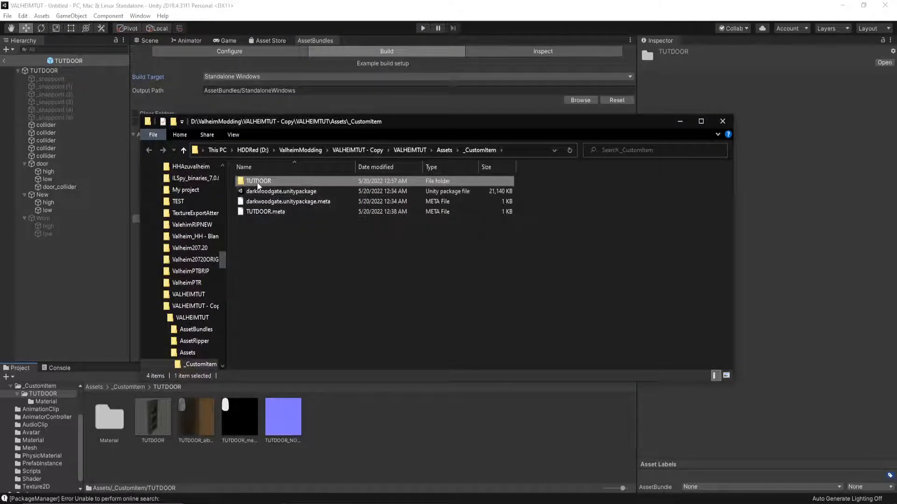
pyautogui.click(410, 150)
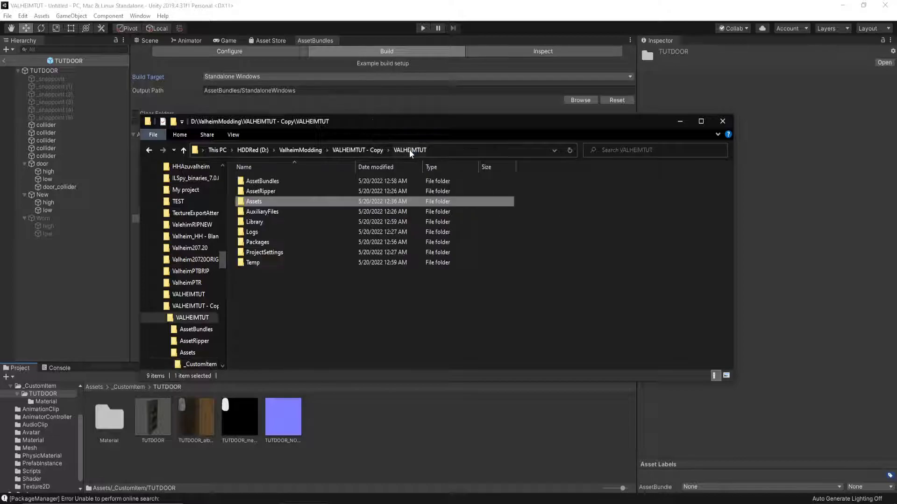
pyautogui.doubleClick(268, 186)
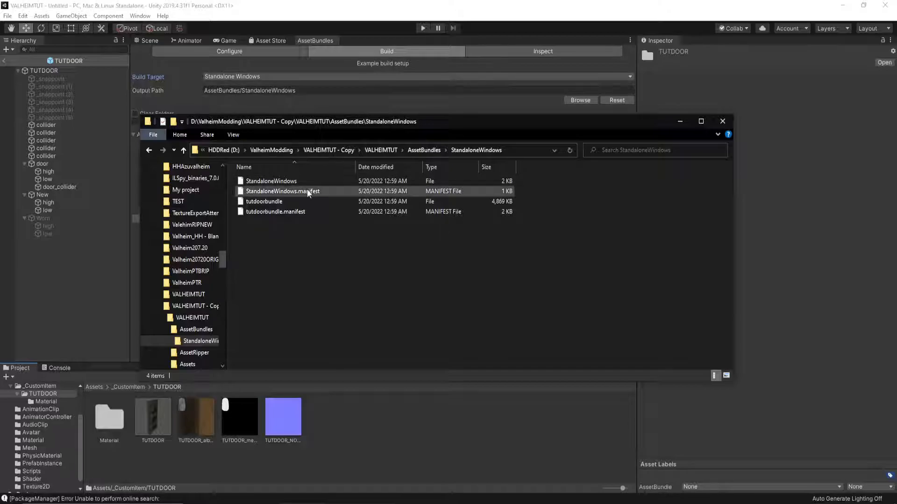
pyautogui.click(258, 200)
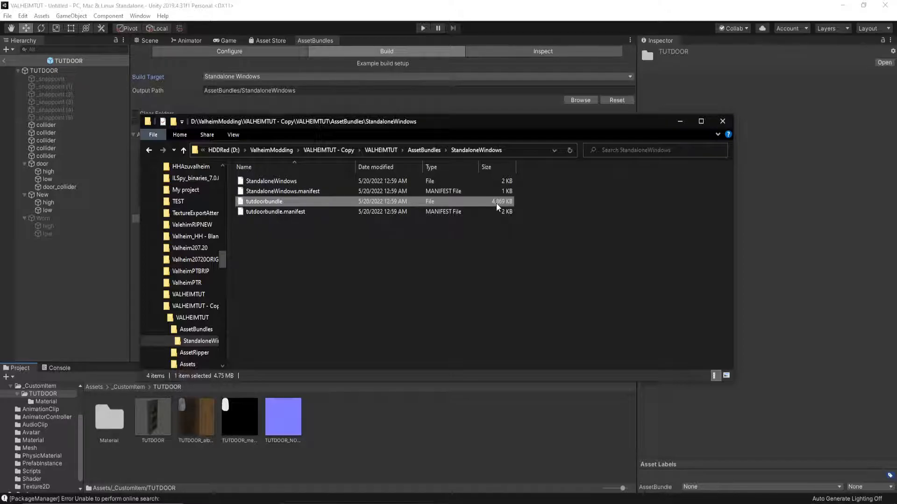
pyautogui.click(557, 201)
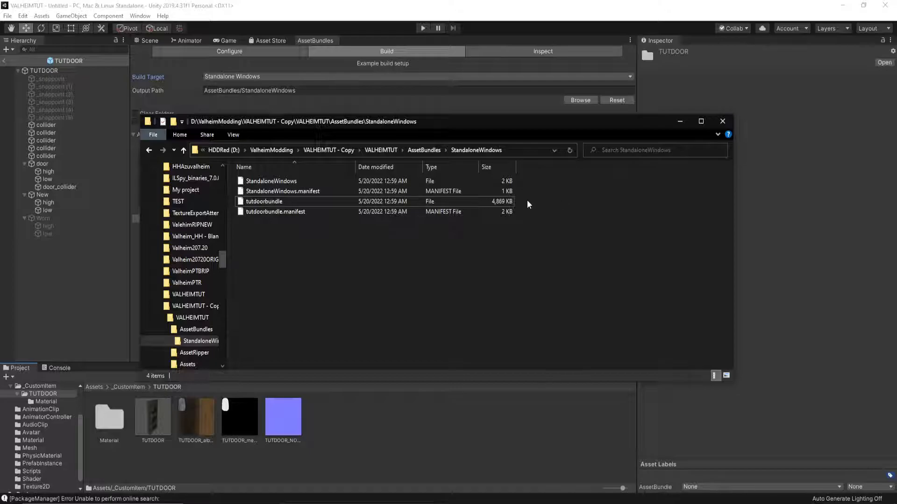
pyautogui.click(486, 202)
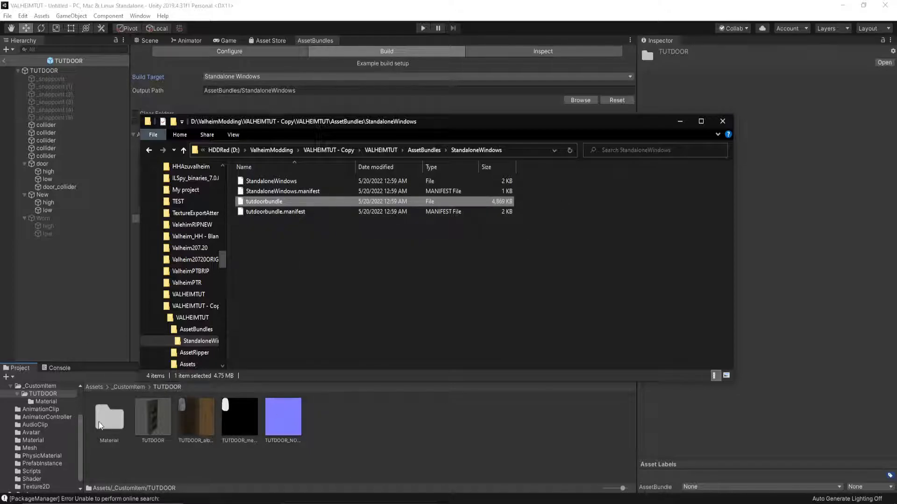
pyautogui.click(433, 275)
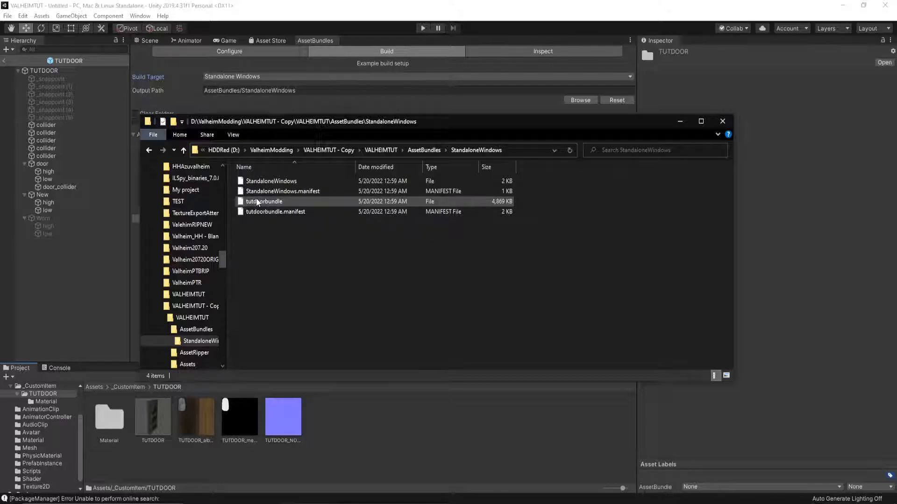
pyautogui.click(257, 202)
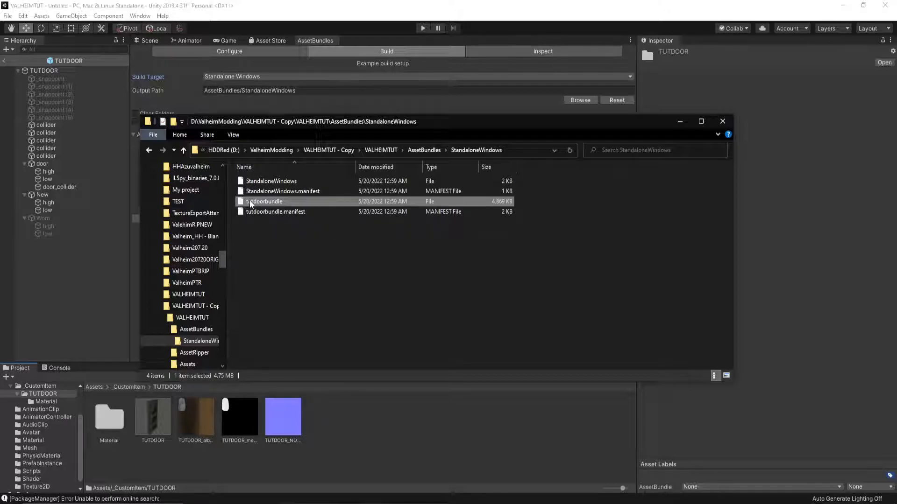